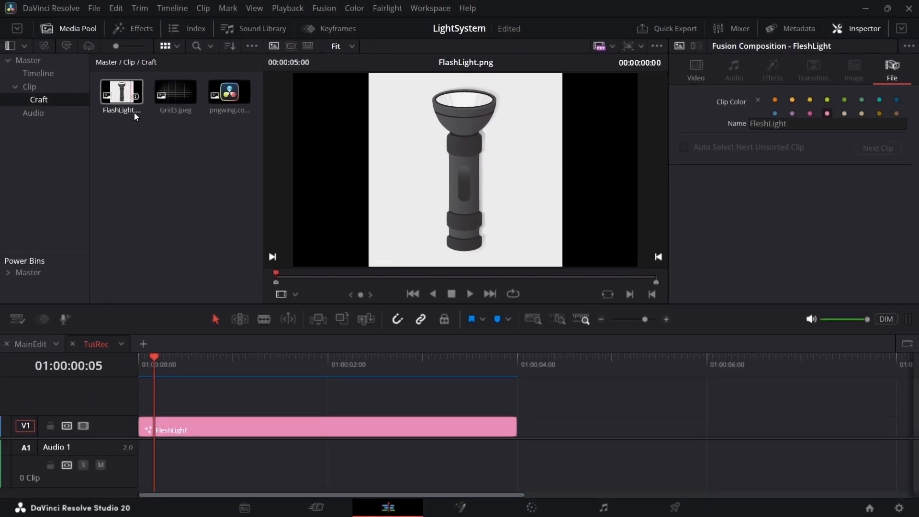
Step: Open the FleshLight clip on the Fusion page from its first frame and show the FlashLight node in the viewer
left_click_drag(160, 361, 137, 367)
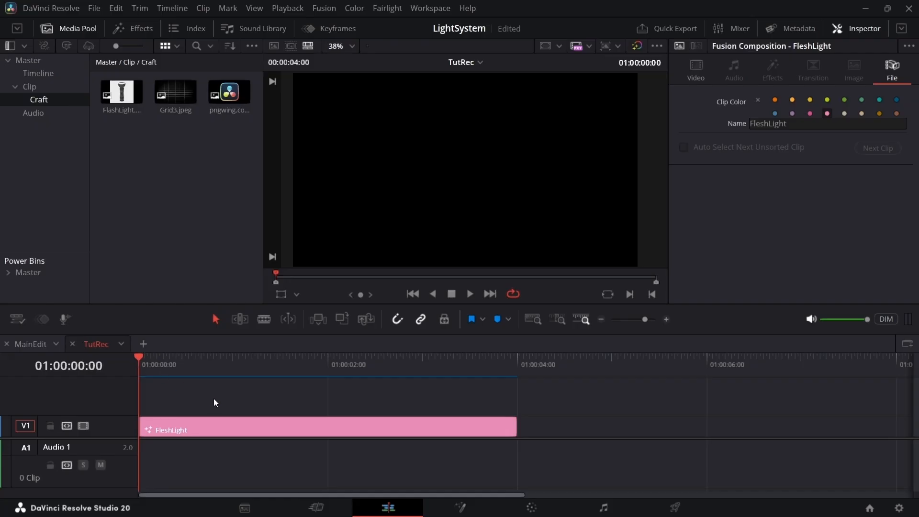
key("shift+5")
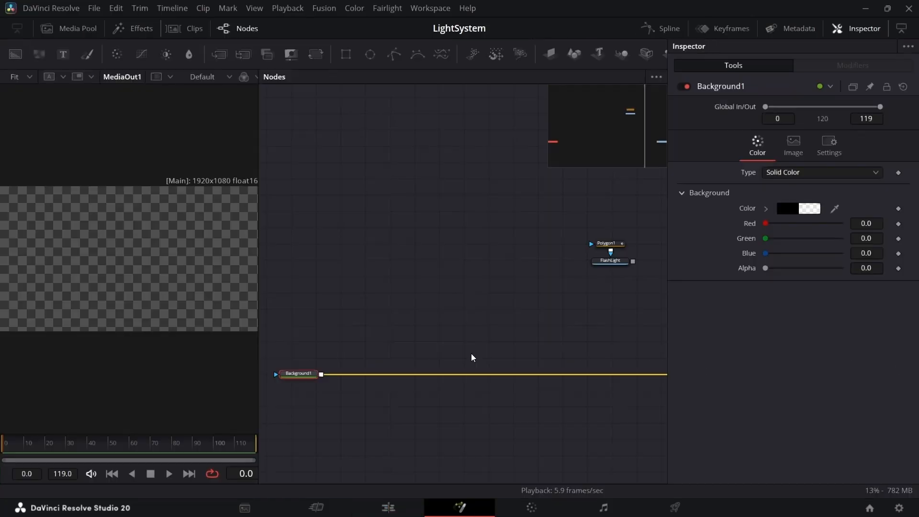
left_click_drag(583, 292, 515, 283)
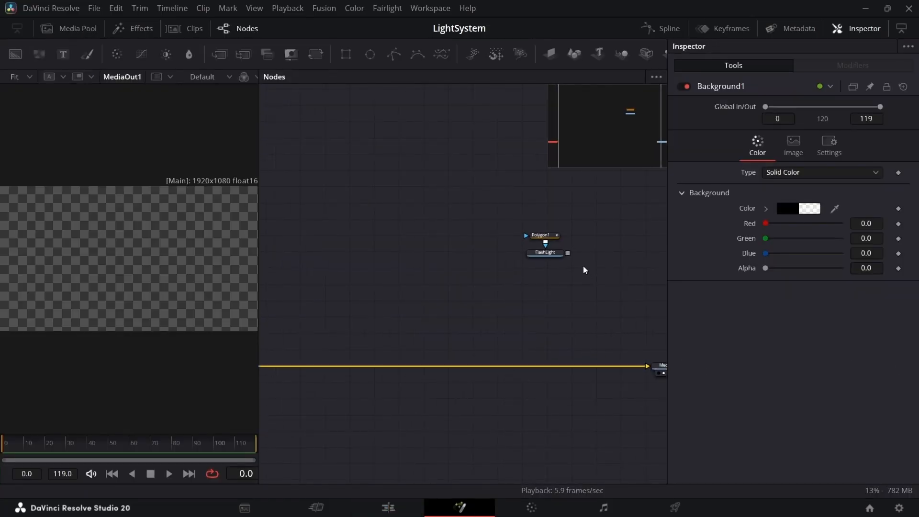
scroll(584, 270, "up", 2)
left_click_drag(544, 249, 181, 276)
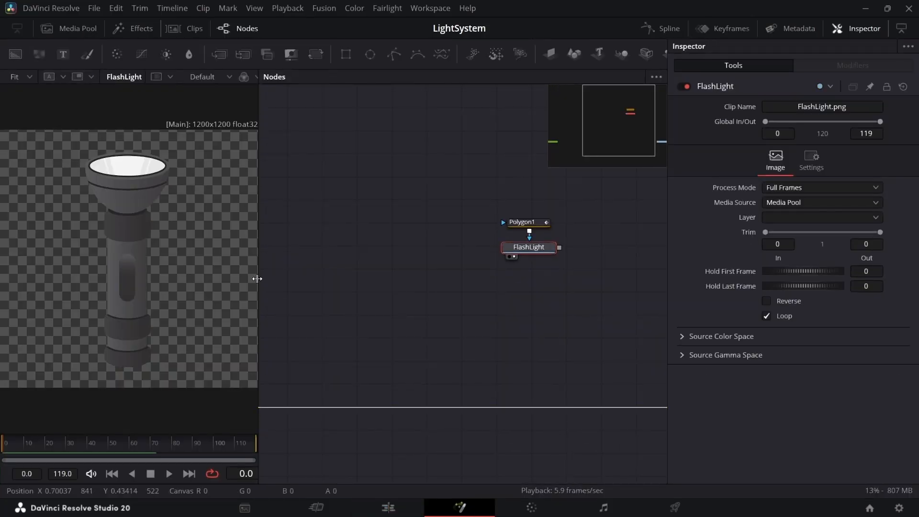
Step: Merge the FlashLight image over Background1 ahead of MediaOut1
left_click(522, 222)
left_click(548, 248)
scroll(541, 271, "down", 2)
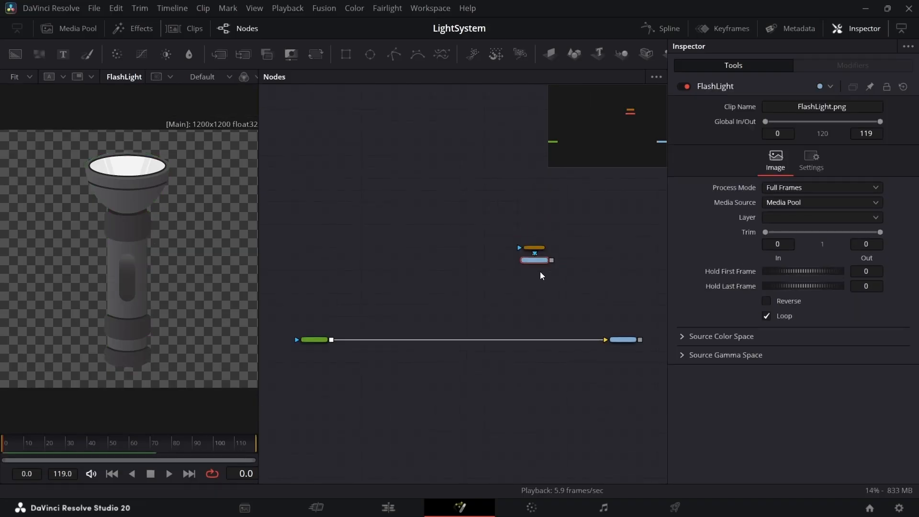
left_click_drag(553, 260, 415, 355)
scroll(587, 345, "up", 2)
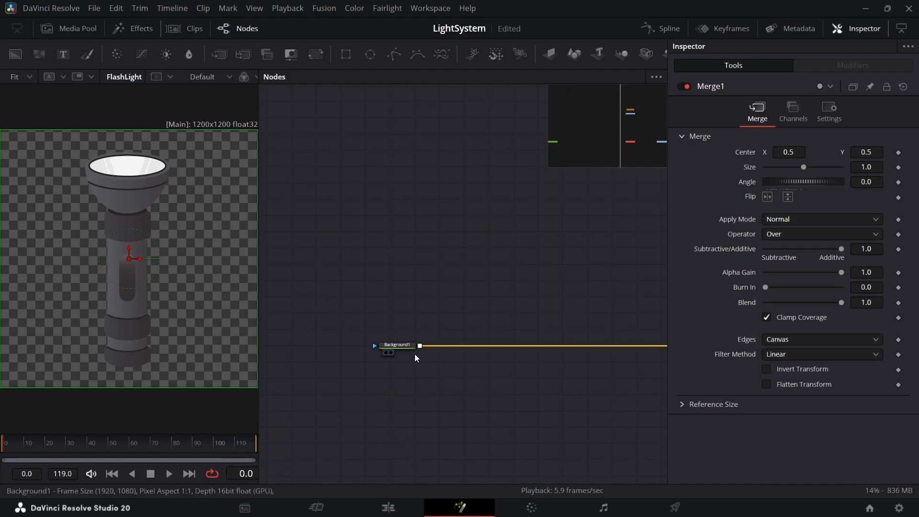
Step: Set Background1's alpha to 0.0 and show MediaOut1 in the viewer
scroll(415, 354, "up", 2)
left_click(397, 340)
mouse_move(766, 268)
left_mouse_down()
mouse_move(850, 267)
mouse_move(762, 272)
left_mouse_up()
scroll(595, 347, "down", 3)
left_click_drag(664, 361, 551, 357)
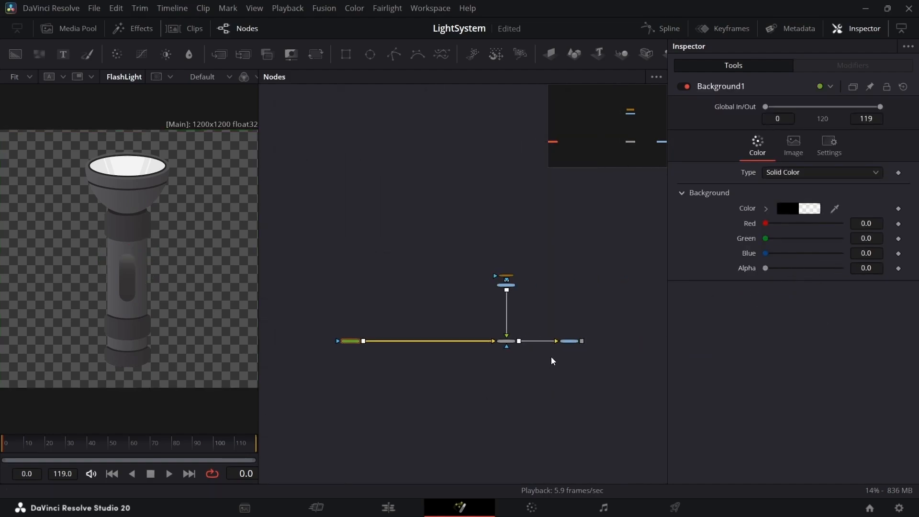
scroll(574, 340, "up", 2)
left_click(568, 340)
key("2")
left_click_drag(429, 343, 634, 304)
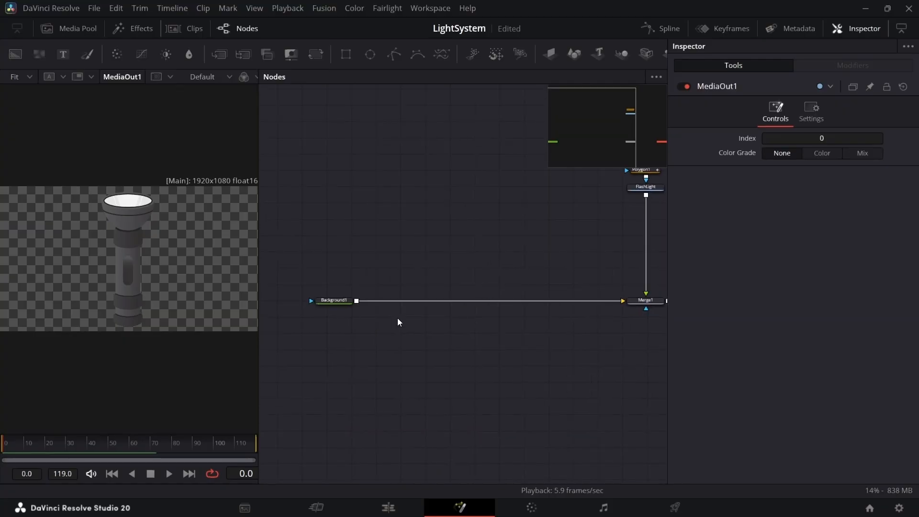
Step: Keep Background1's alpha at 0.0 and move the Polygon1 and FlashLight nodes farther away from Merge1
left_click(334, 299)
mouse_move(767, 268)
left_mouse_down()
mouse_move(858, 283)
mouse_move(761, 278)
left_mouse_up()
left_click_drag(528, 334, 488, 350)
scroll(533, 243, "up", 3)
left_click(485, 227)
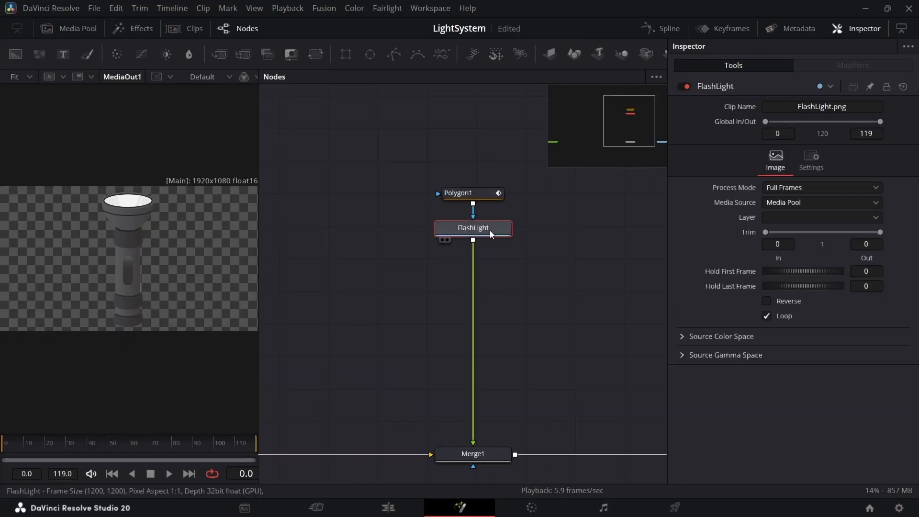
left_click_drag(484, 224, 499, 201)
left_click(531, 226)
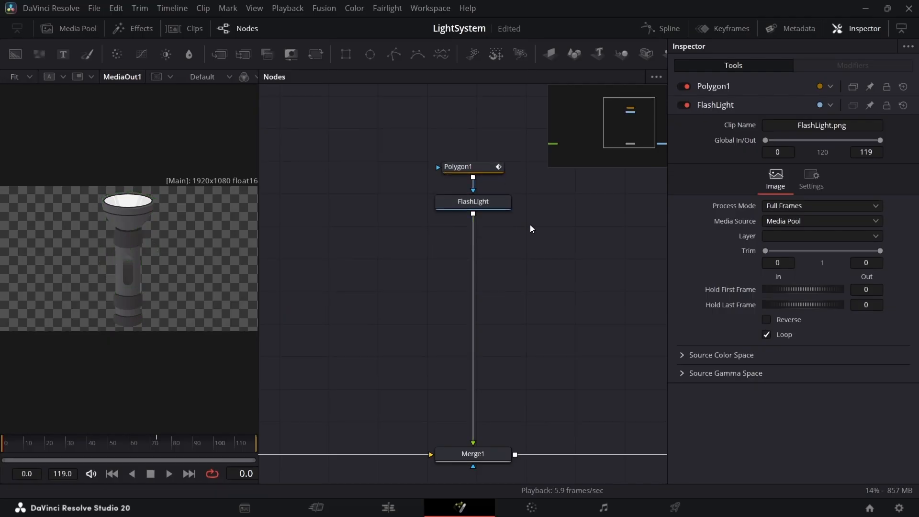
Step: Compare the FlashLight image's frame with the Merge1 output in the viewer
left_click(479, 207)
key("1")
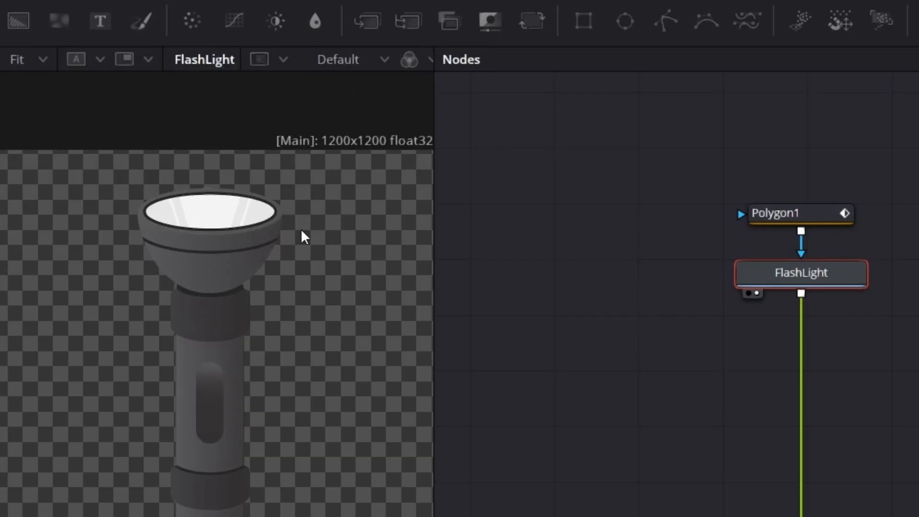
scroll(858, 438, "down", 3)
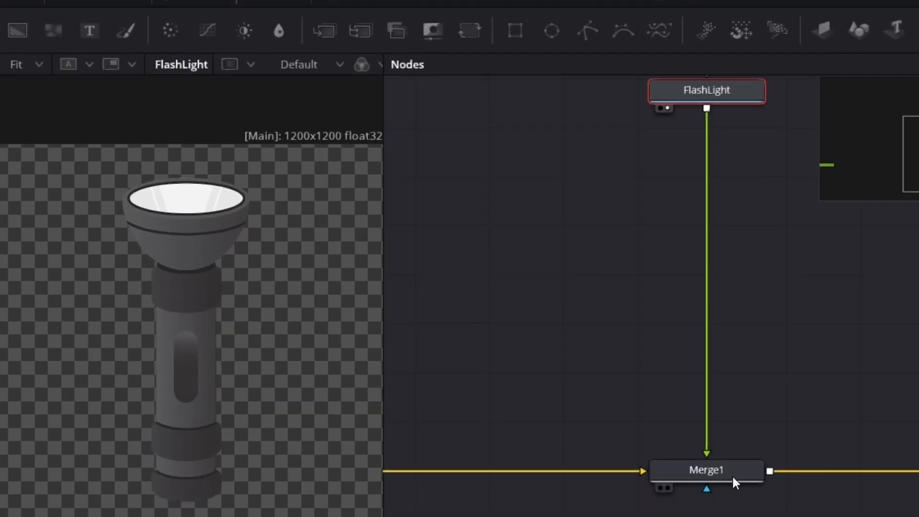
left_click(733, 476)
key("2")
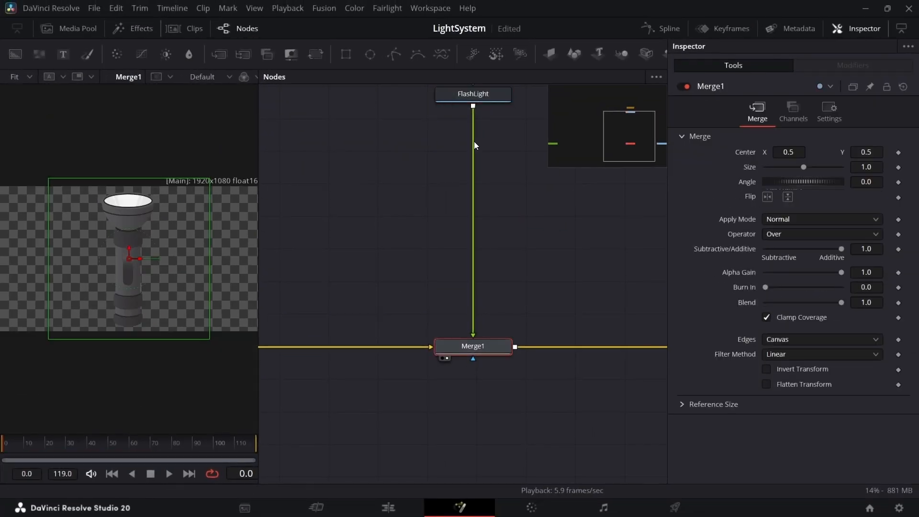
Step: Insert a Crop node between FlashLight and Merge1 and enable its Keep Centered option
scroll(480, 194, "down", 2)
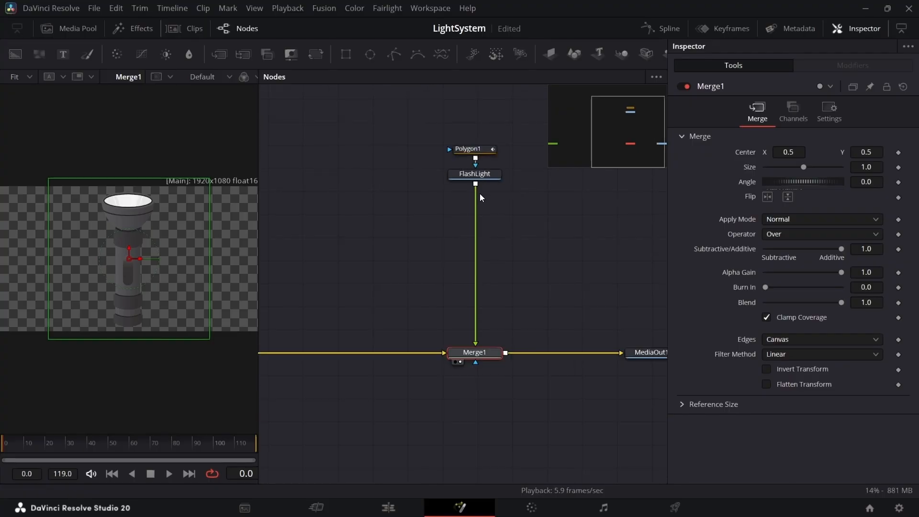
left_click(486, 175)
key("shift+space")
type("c")
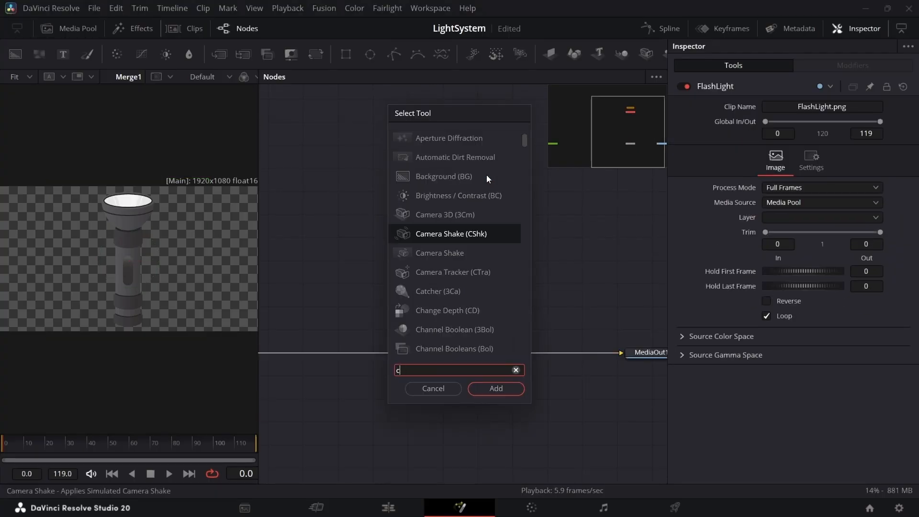
type("rp")
key("Return")
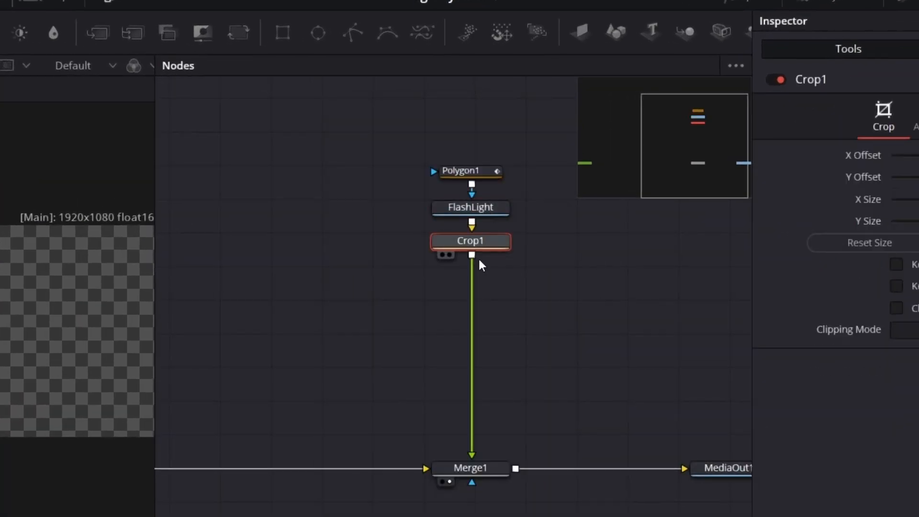
left_click_drag(490, 243, 492, 260)
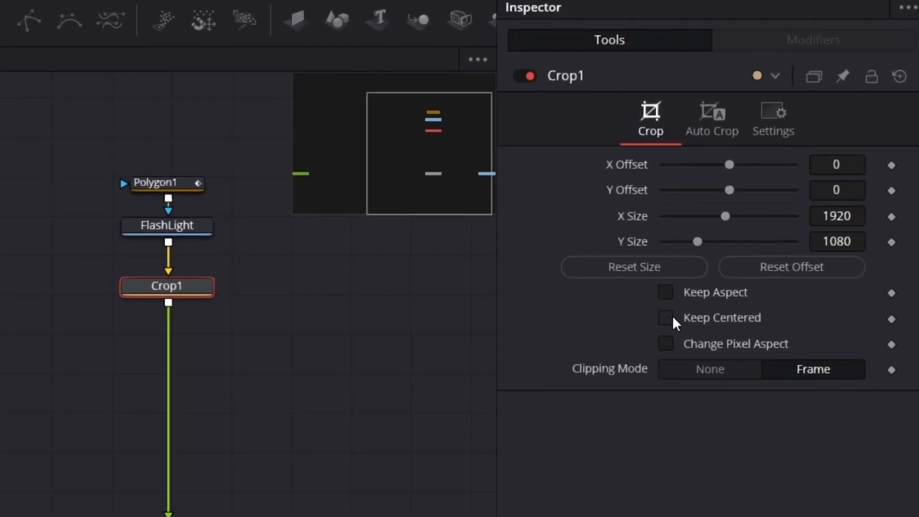
left_click(667, 318)
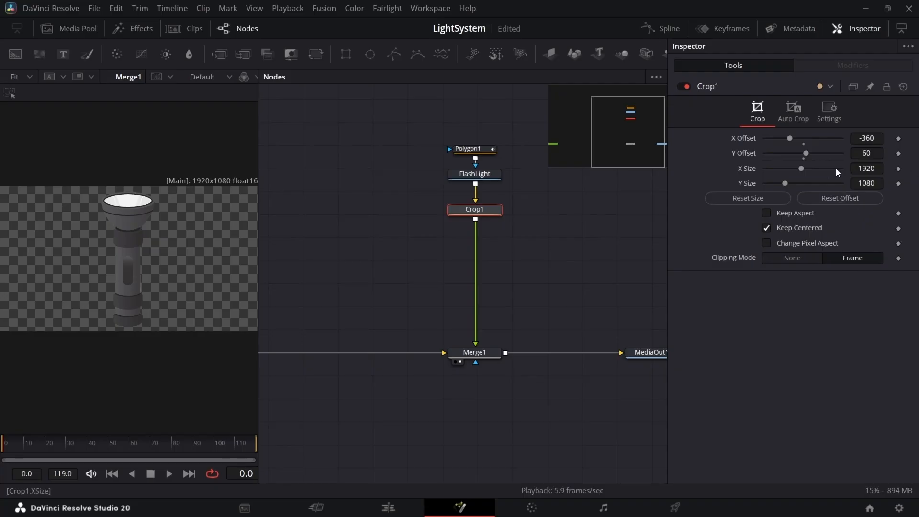
Step: Arrange Polygon1, FlashLight and Crop1 in a compact stack above Merge1 and move Background1 farther from the merge
left_click_drag(475, 203, 475, 197)
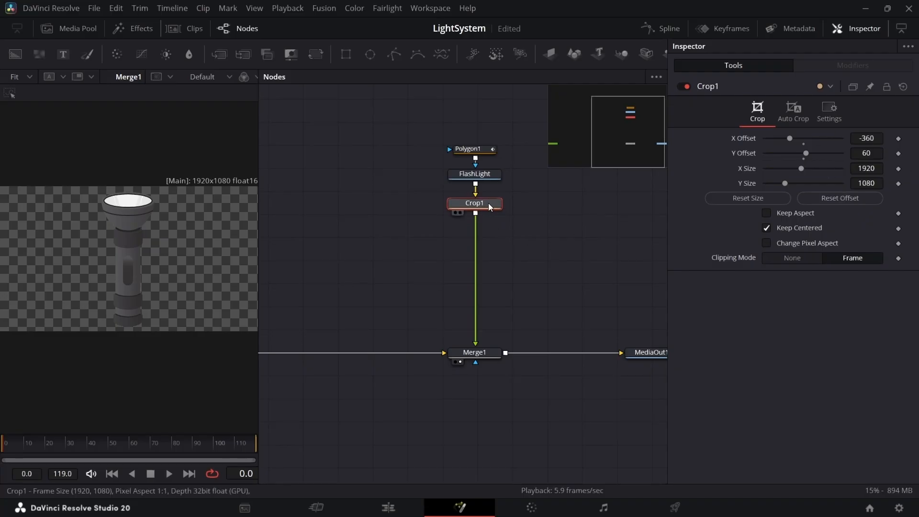
left_click_drag(526, 183, 451, 150)
left_click_drag(486, 177, 486, 157)
left_click_drag(484, 201, 483, 178)
scroll(441, 279, "down", 2)
left_click_drag(366, 285, 441, 268)
left_click_drag(324, 307, 310, 307)
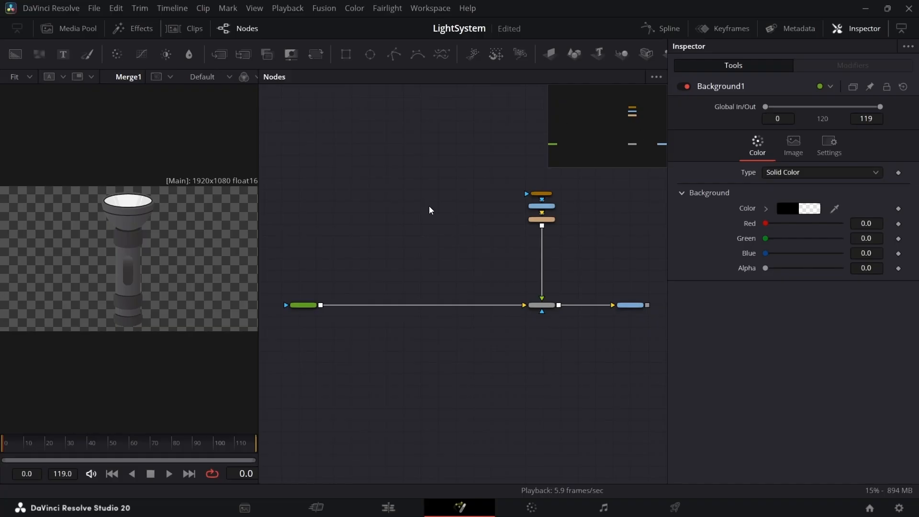
Step: Add a second Background node and merge it over Background1 ahead of Merge1
scroll(457, 228, "up", 2)
key("shift+space")
type("bg")
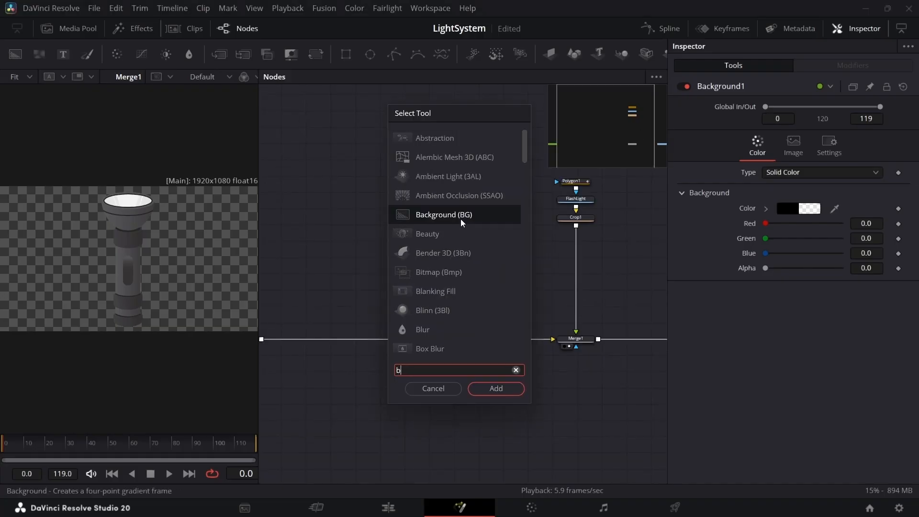
key("Return")
scroll(453, 192, "down", 1)
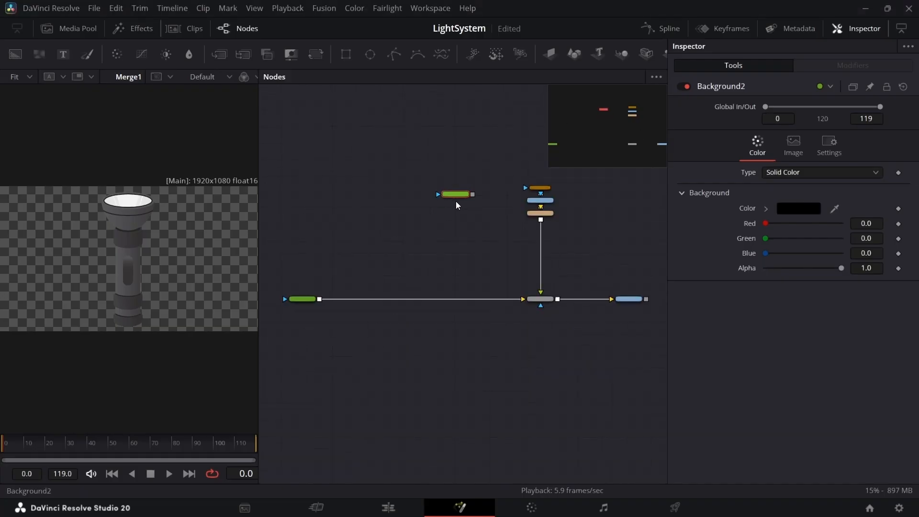
left_click_drag(472, 194, 326, 297)
scroll(473, 194, "up", 2)
Step: Show Background2 in the viewer and change its type to Gradient with a Radial gradient type
left_click(455, 196)
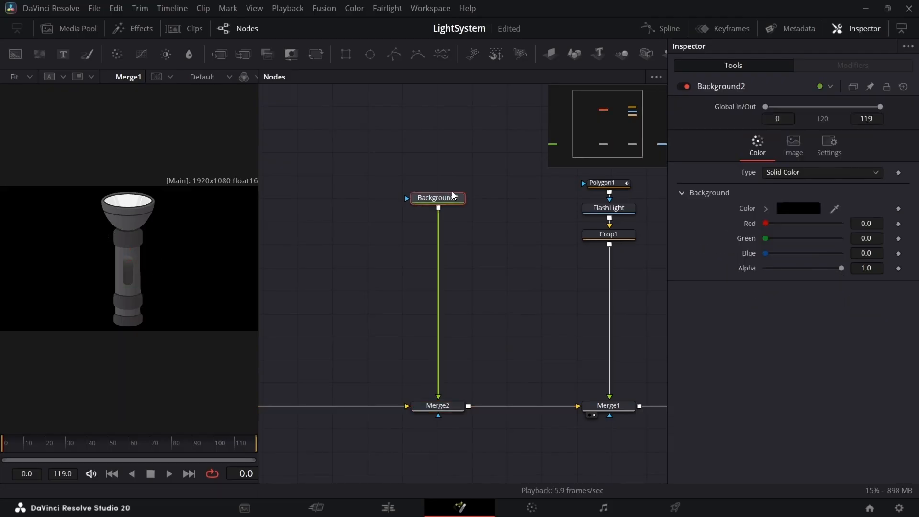
key("1")
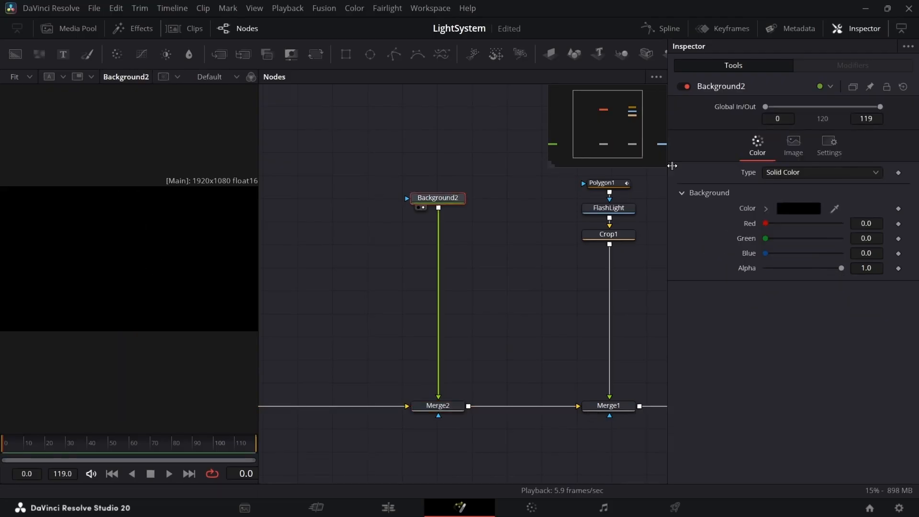
left_click(786, 172)
left_click(787, 244)
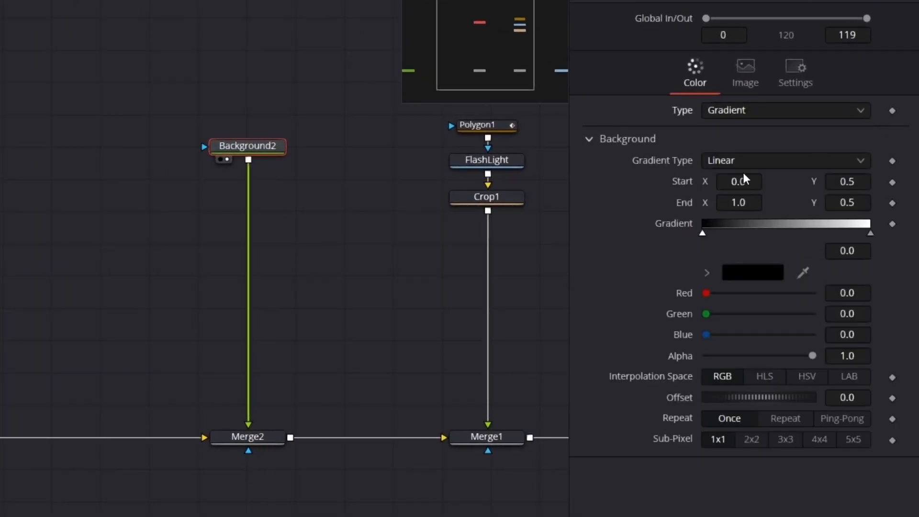
left_click(758, 162)
left_click(759, 256)
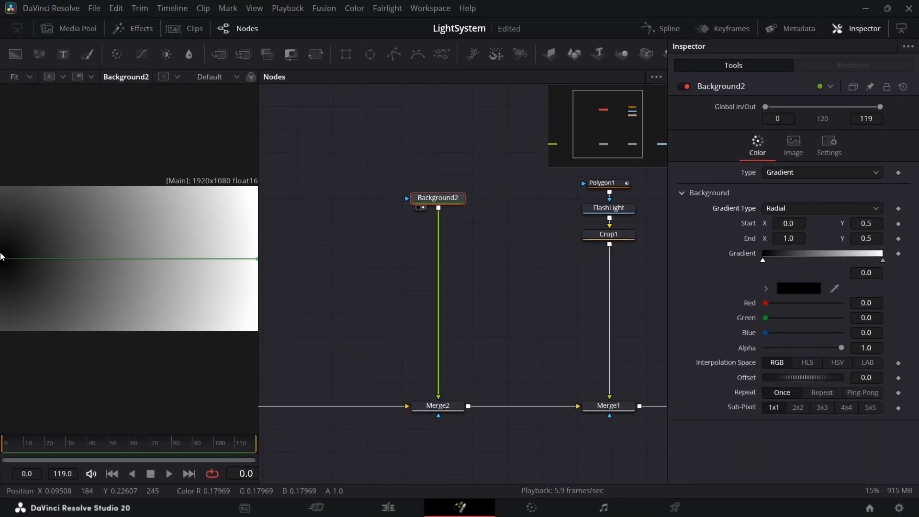
Step: Set Background2's gradient Start X to 0.5 and End X to 0.54
left_click(794, 224)
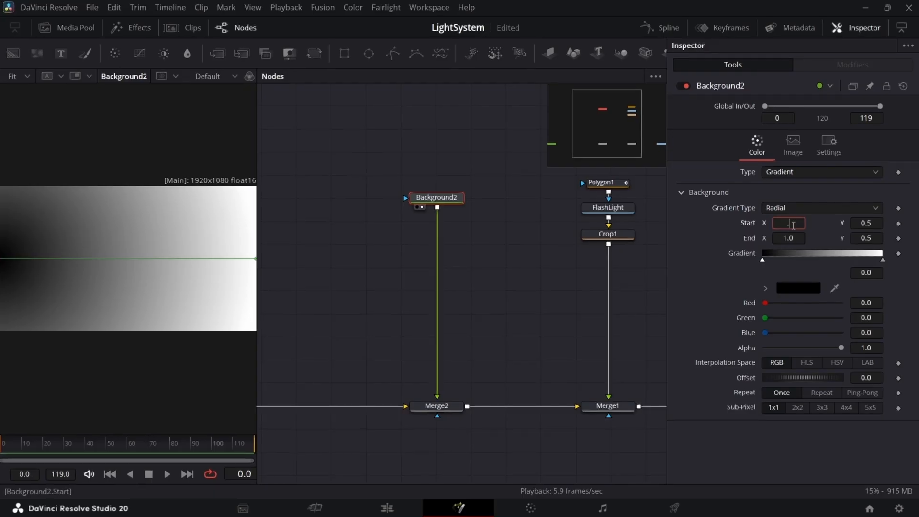
type(".5")
key("Return")
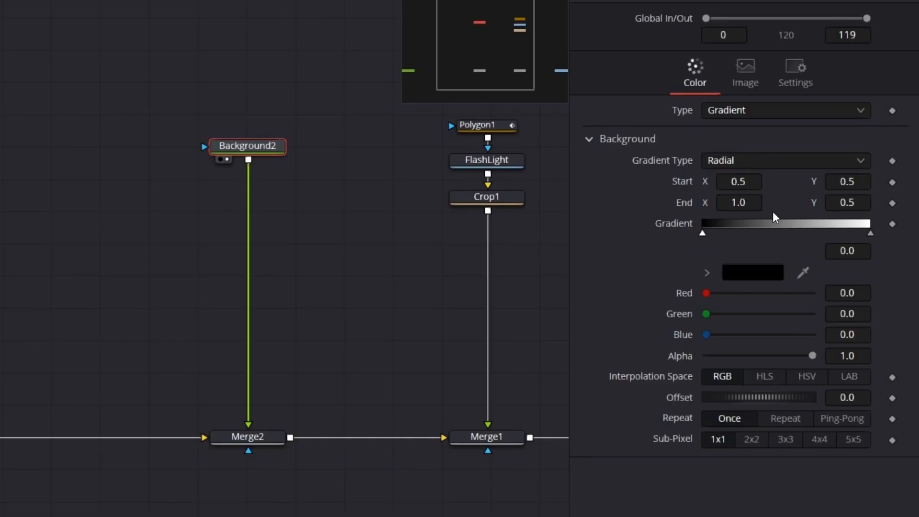
left_click_drag(740, 202, 709, 203)
double_click(742, 207)
type(".55")
key("BackSpace")
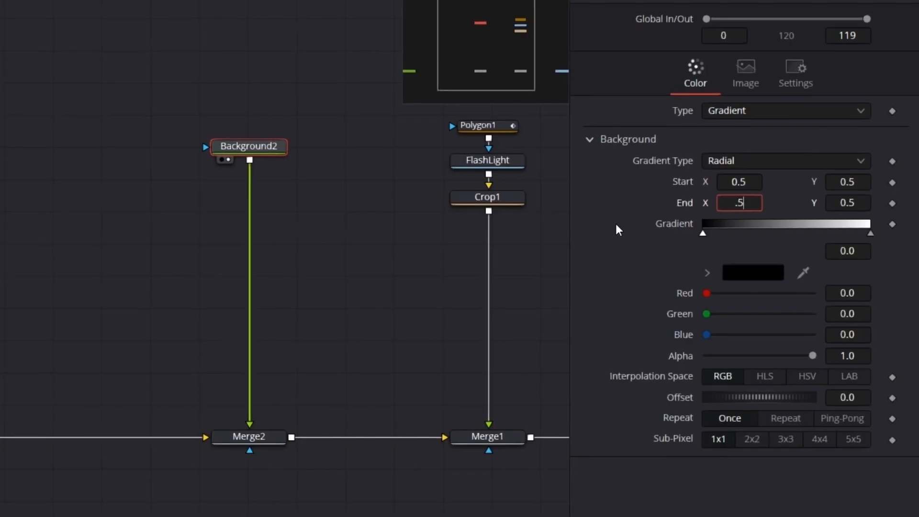
type("4")
key("Return")
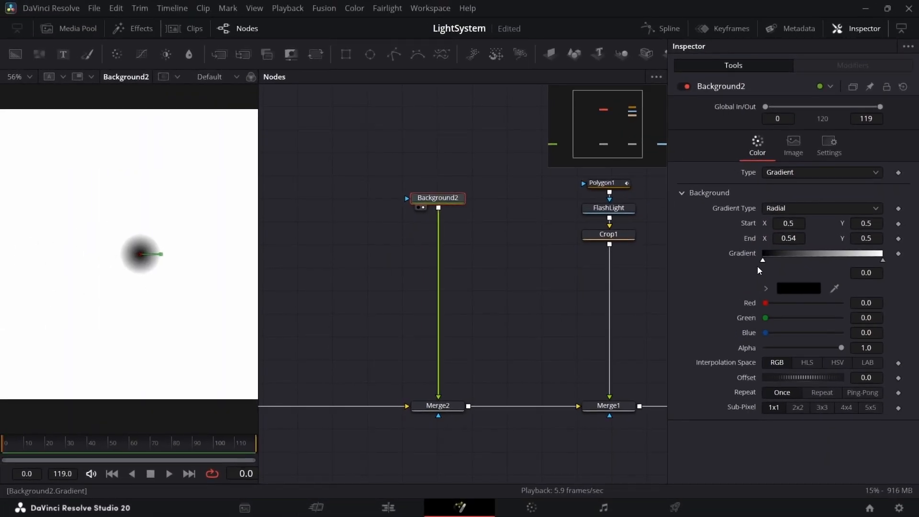
Step: Reverse the gradient to run from white at 0.0 to black at 1.0, and set the black stop's alpha to 0.0
left_click_drag(763, 262, 729, 265)
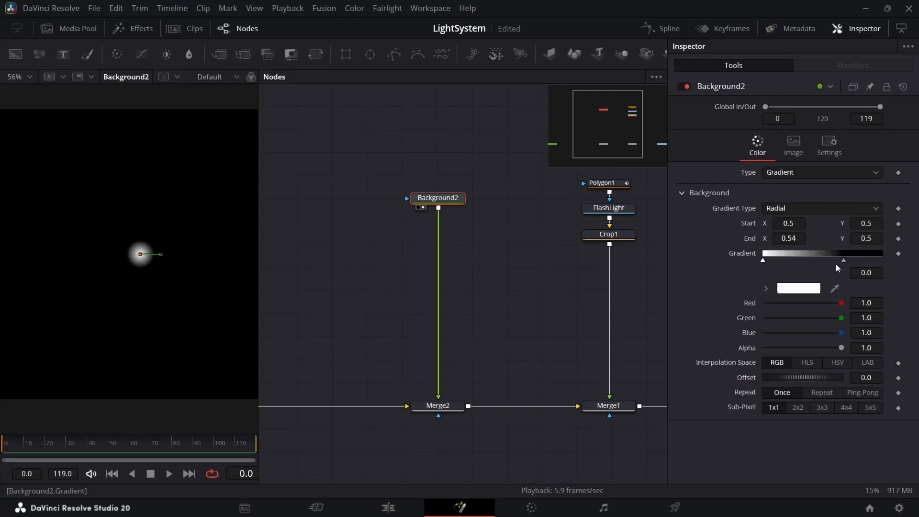
left_click_drag(844, 261, 884, 260)
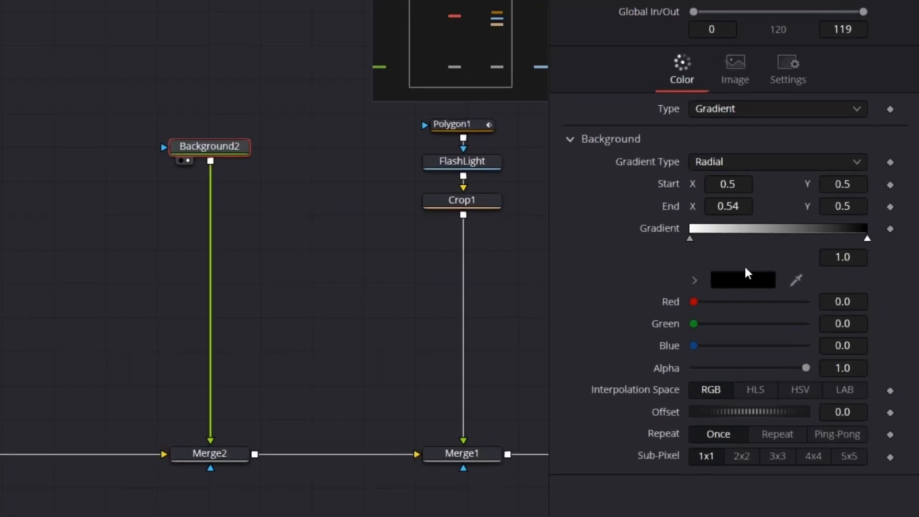
left_click_drag(844, 348, 714, 360)
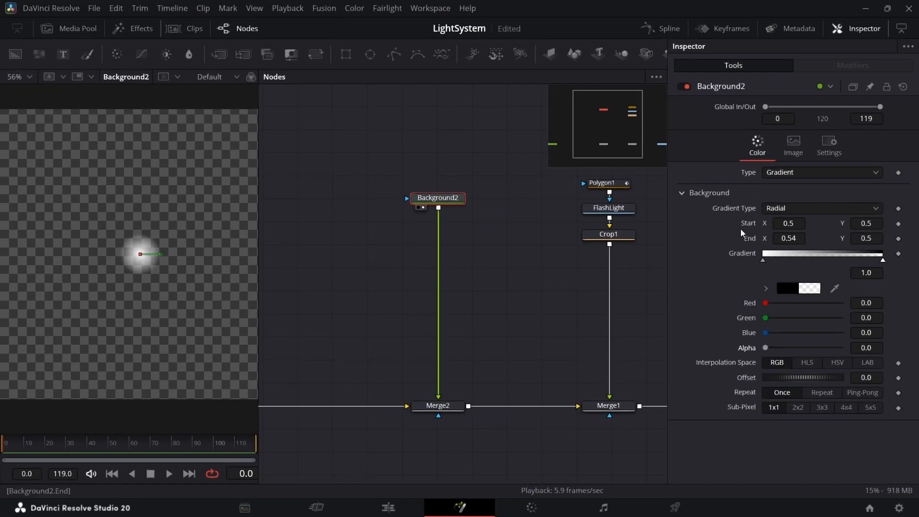
Step: Set Background2's gradient Start Y and End Y to 0.0 so the glow sits at the frame's lower edge
left_click_drag(798, 224, 775, 223)
key("ctrl+z")
left_click_drag(872, 225, 808, 224)
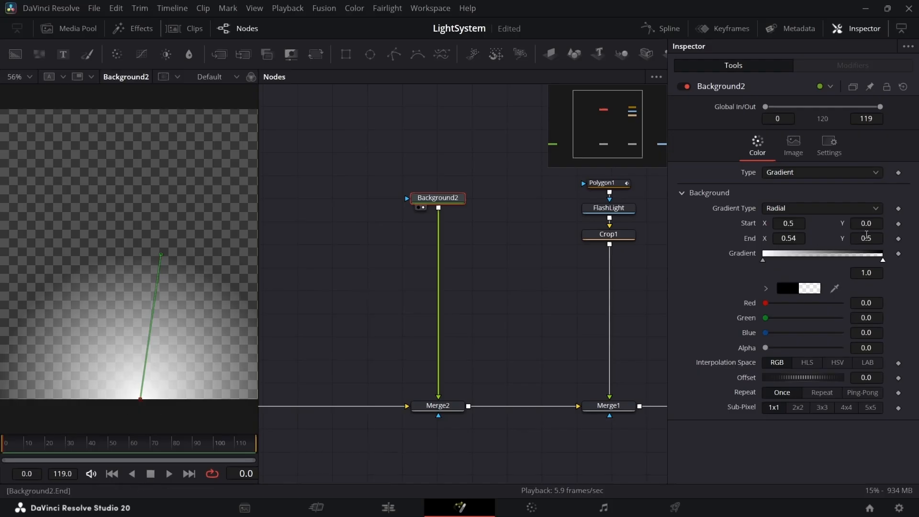
left_click(866, 235)
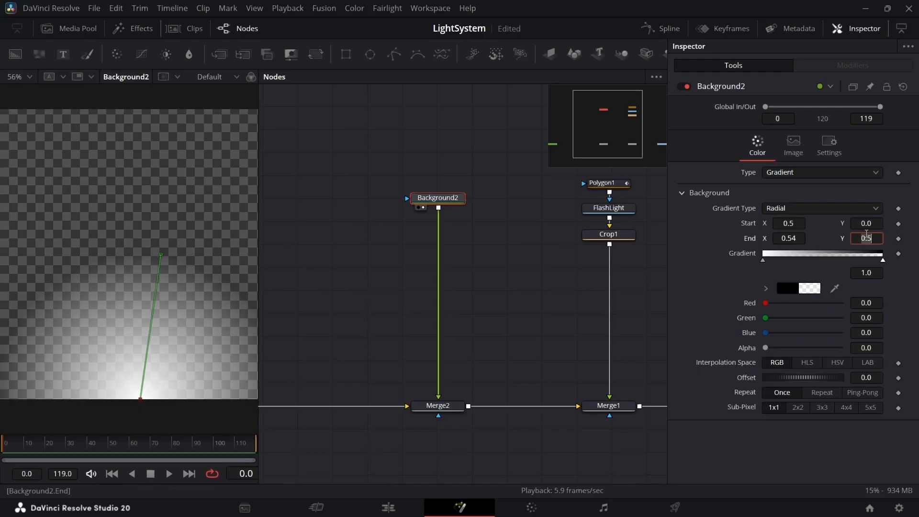
left_click(689, 248)
left_click_drag(874, 240, 815, 239)
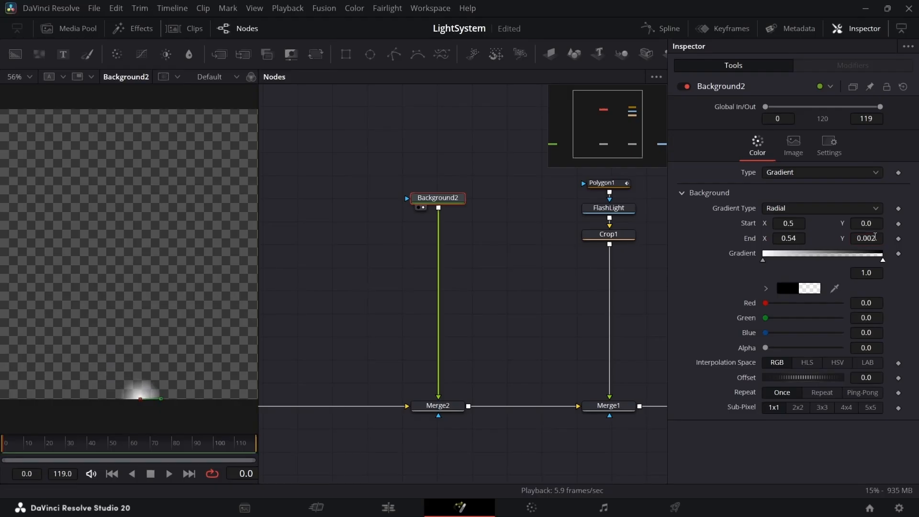
left_click(862, 235)
key("BackSpace")
key("Escape")
Step: Add a Light Rays node directly after Background2 and show it in the viewer
key("shift+space")
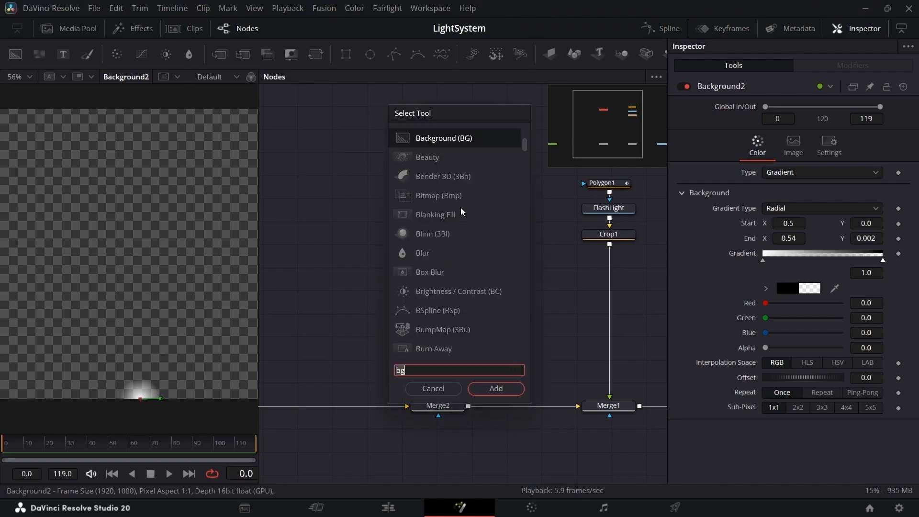
type("ray")
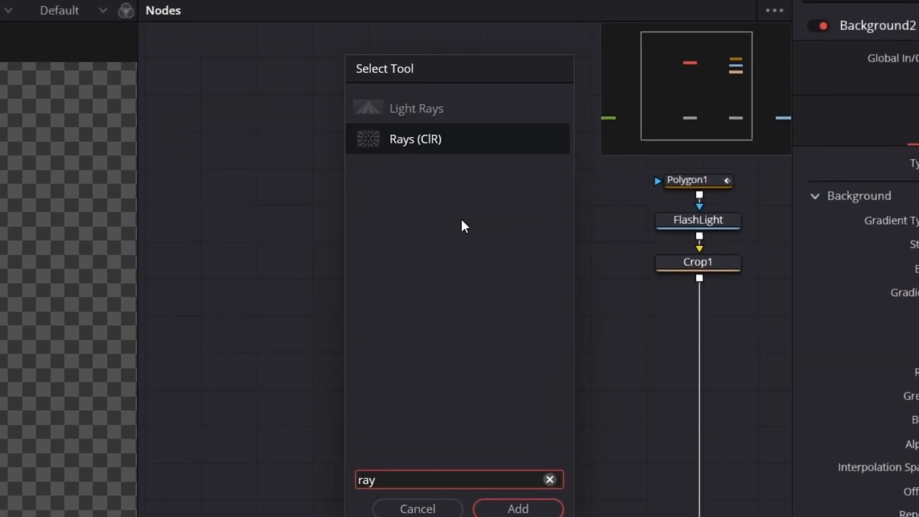
key("Up")
key("Return")
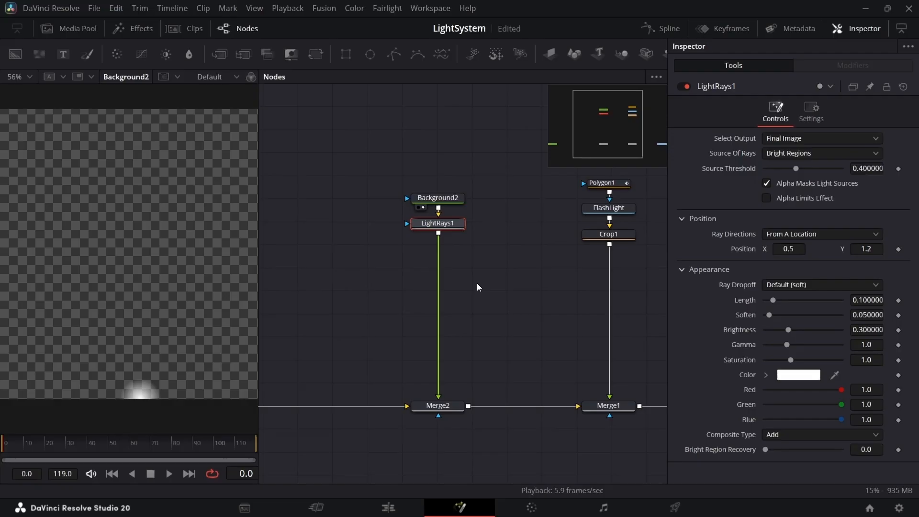
key("1")
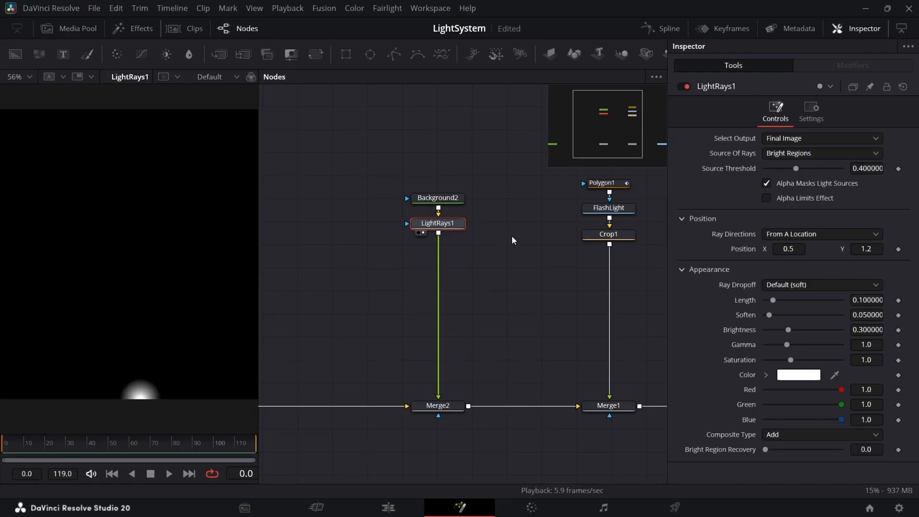
Step: Configure LightRays1 with Alpha Limits Effect enabled, output Light Rays Alone, Source Threshold 0.0 and Length 1.0
left_click(766, 198)
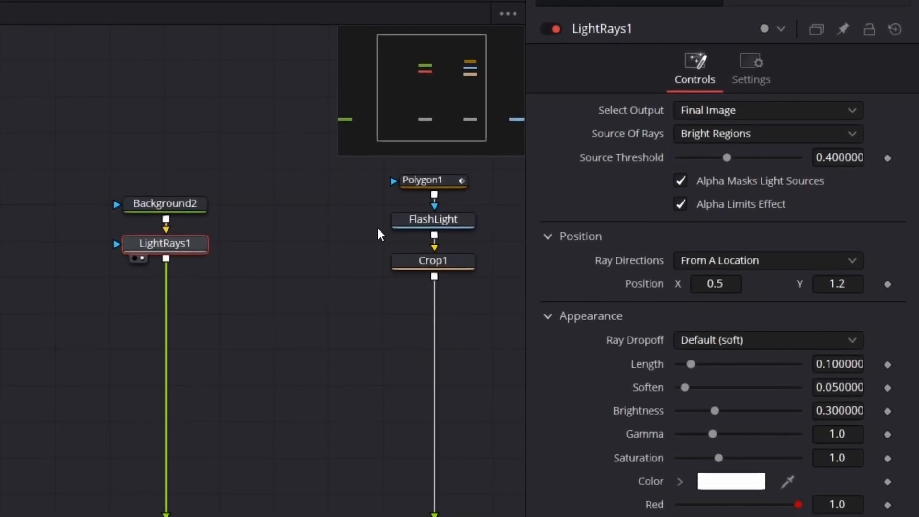
left_click(762, 116)
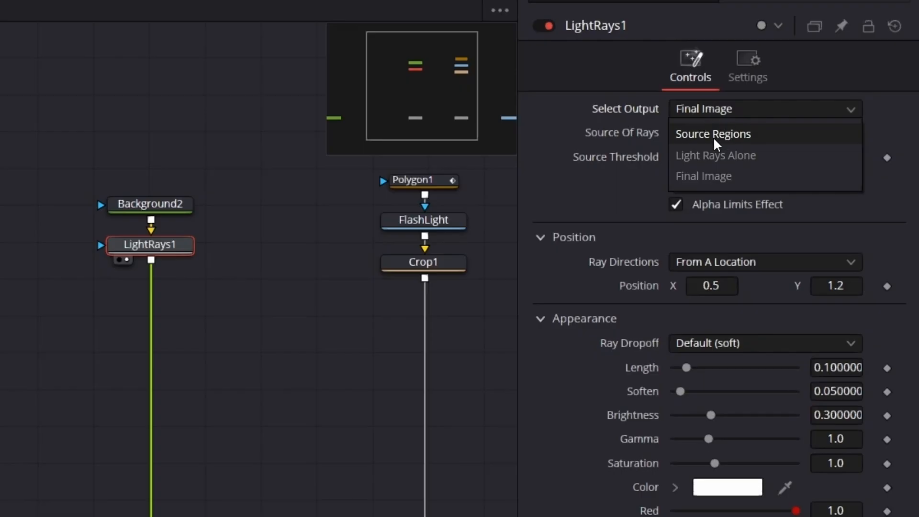
left_click(736, 155)
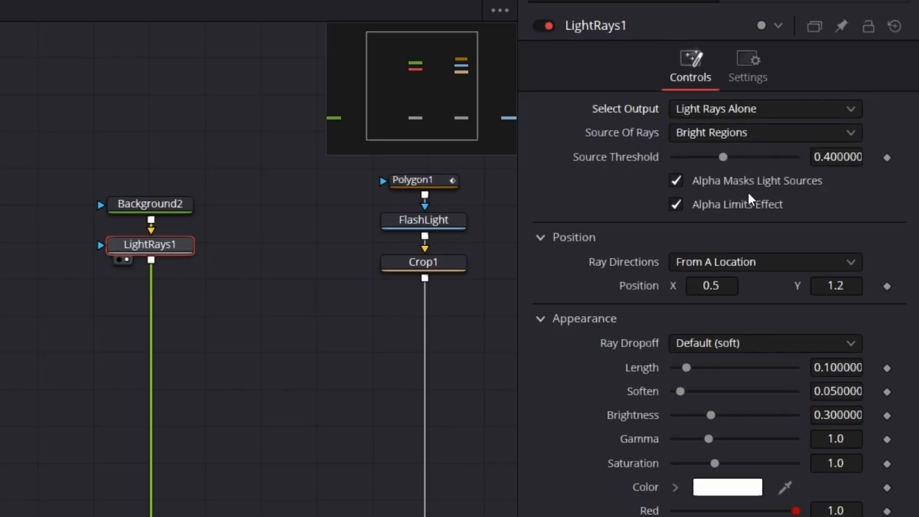
left_click_drag(721, 156, 664, 187)
left_click_drag(693, 370, 820, 360)
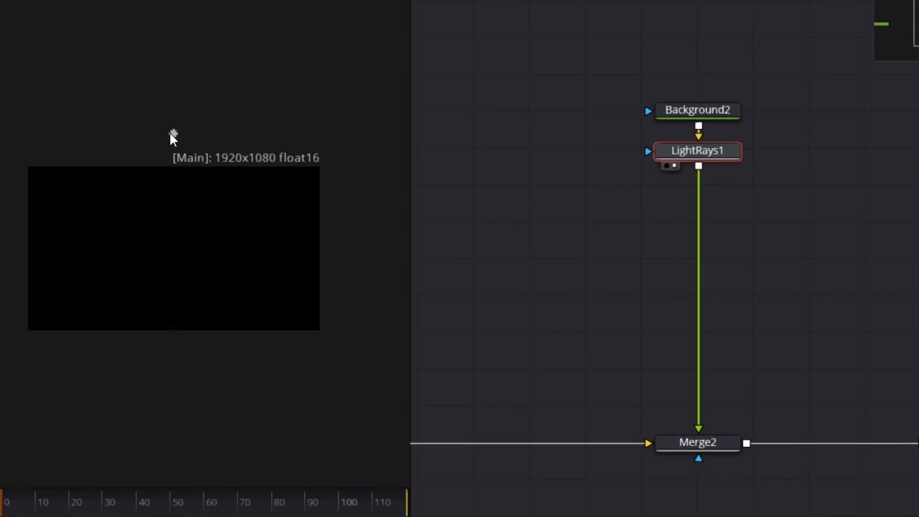
Step: Move the LightRays1 ray source below the frame, with Position X at 0.5 and Y at about -0.136
left_click_drag(174, 181, 226, 369)
scroll(151, 346, "up", 3)
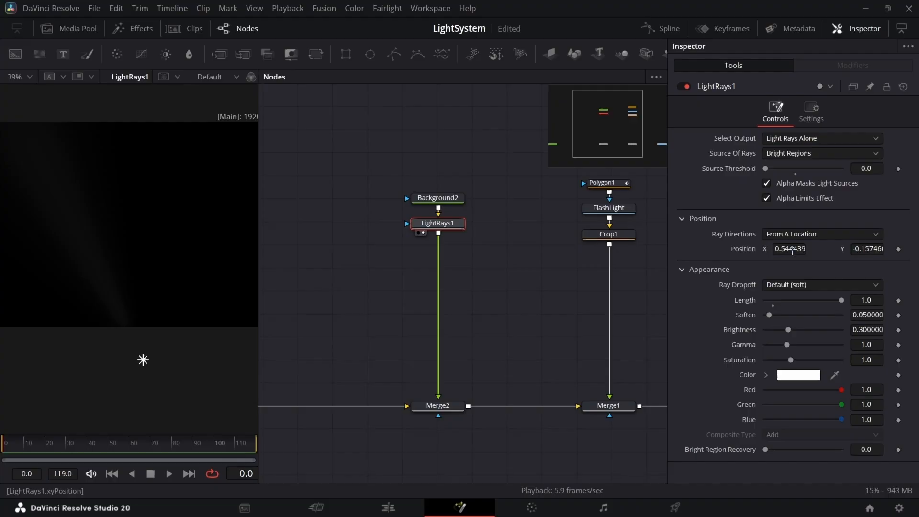
left_click(793, 249)
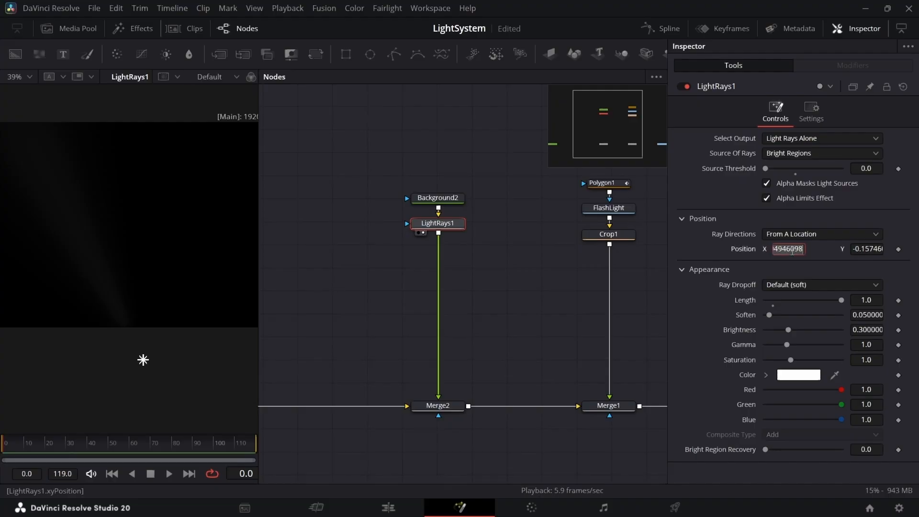
key("BackSpace")
type(".5")
key("Return")
mouse_move(865, 251)
left_mouse_down()
mouse_move(855, 251)
mouse_move(870, 251)
left_mouse_up()
Step: Brighten the rays by setting LightRays1's Brightness to 1.0 and Gamma to about 2.69
left_click_drag(789, 330, 827, 331)
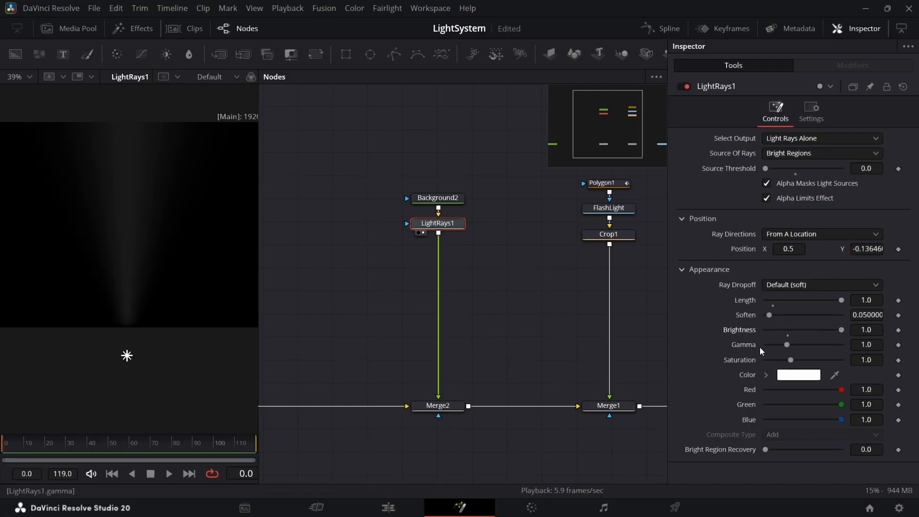
left_click_drag(786, 342, 833, 344)
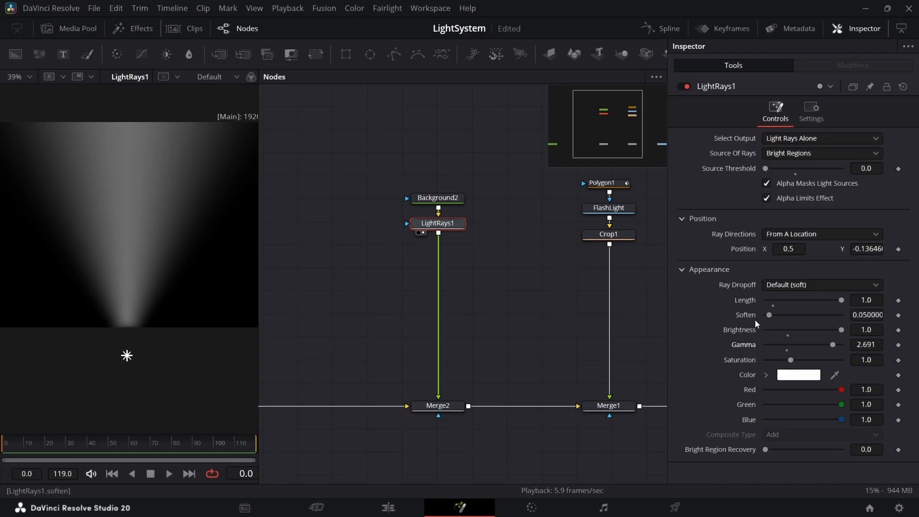
Step: Adjust the beam's edge softness, setting LightRays1's Soften to about 0.016, and save the project
left_click_drag(767, 314, 765, 318)
left_click_drag(870, 314, 851, 315)
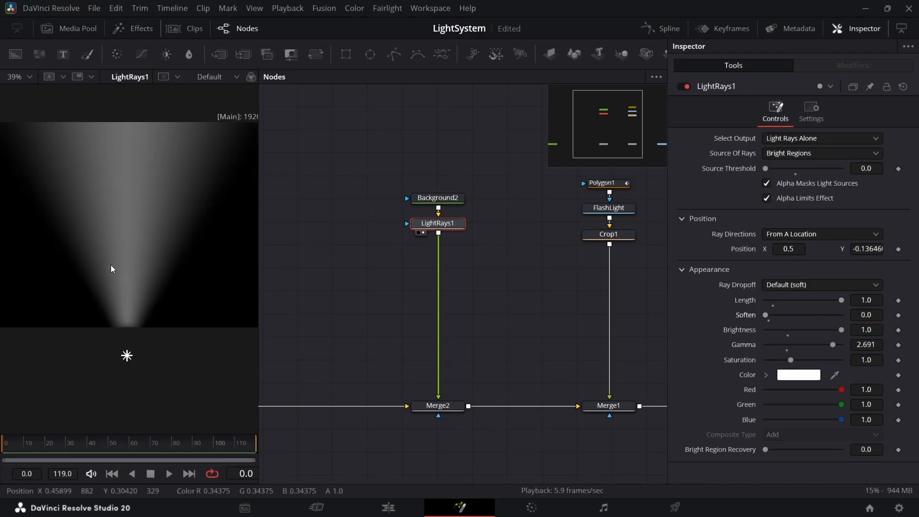
scroll(151, 299, "up", 4)
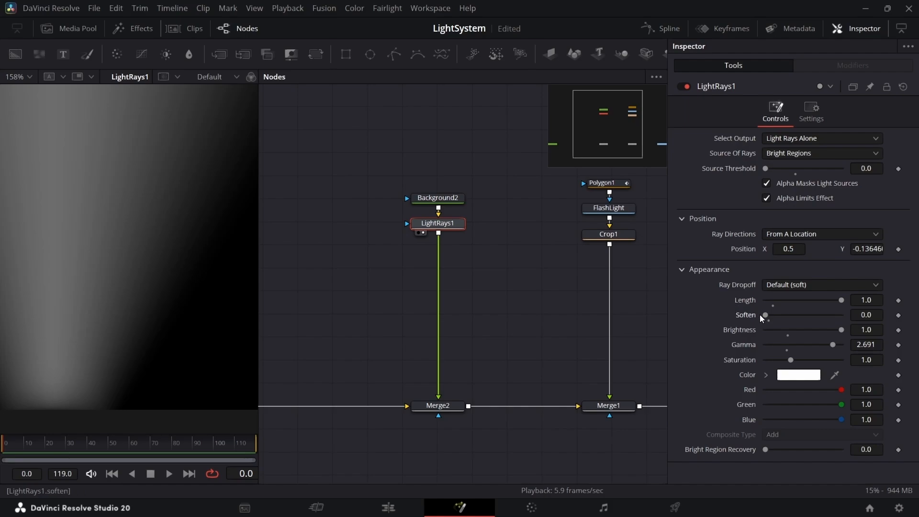
left_click_drag(773, 318, 785, 321)
scroll(169, 334, "down", 5)
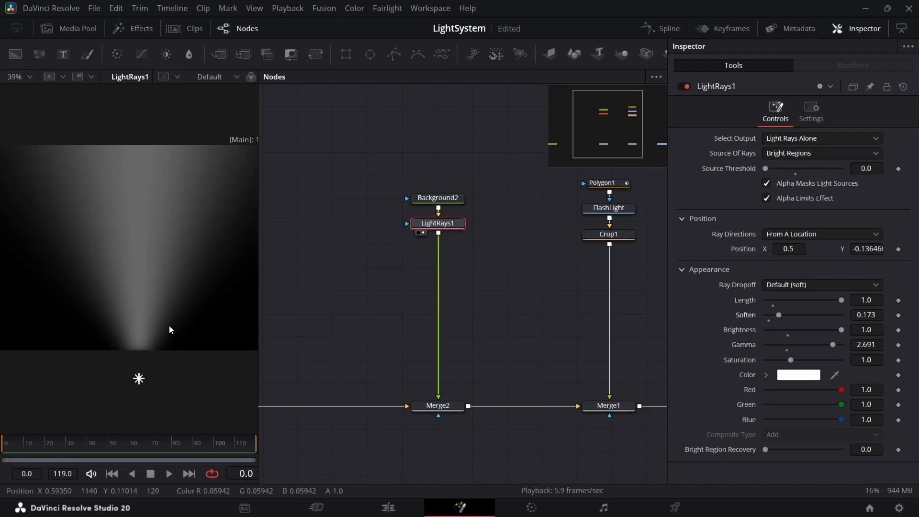
left_click_drag(783, 314, 772, 321)
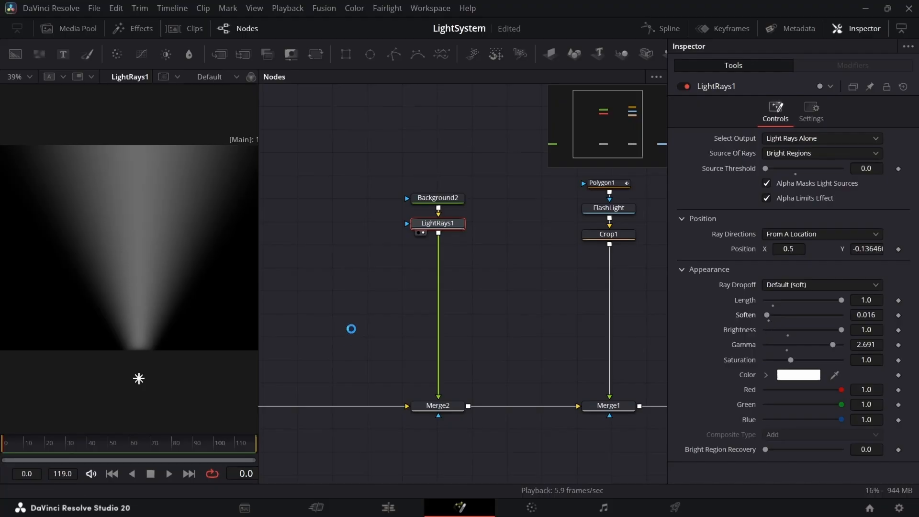
key("ctrl+s")
Step: Try tilting the beam by moving the LightRays1 source to about X 0.52, Y -0.185, and undo the move
left_click(451, 200)
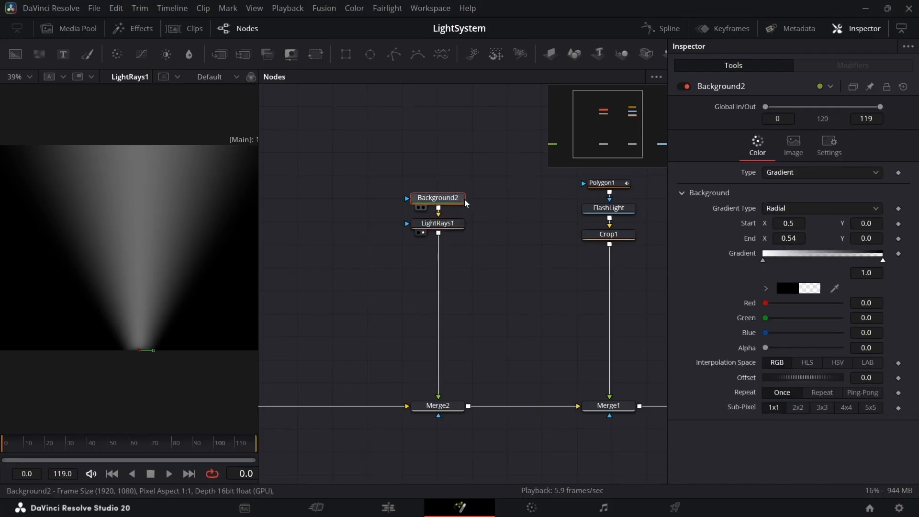
left_click(445, 408)
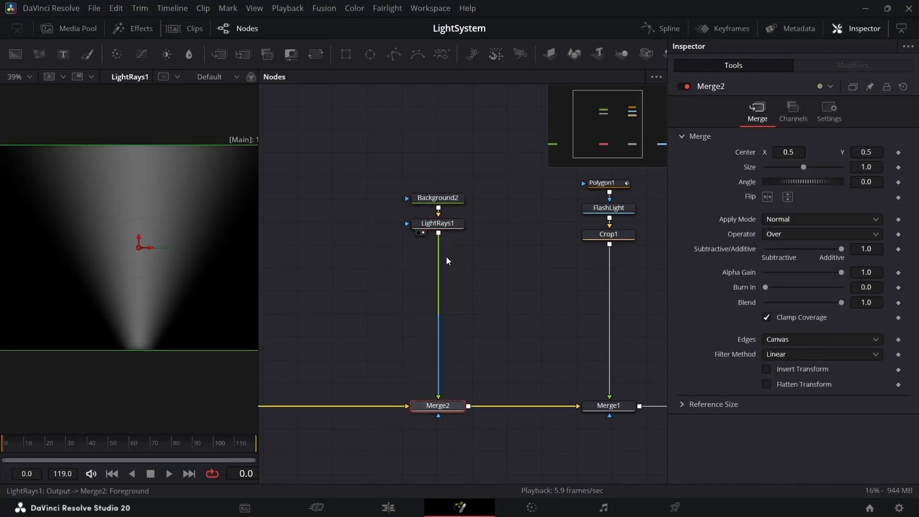
left_click(453, 226)
left_click_drag(159, 402, 174, 416)
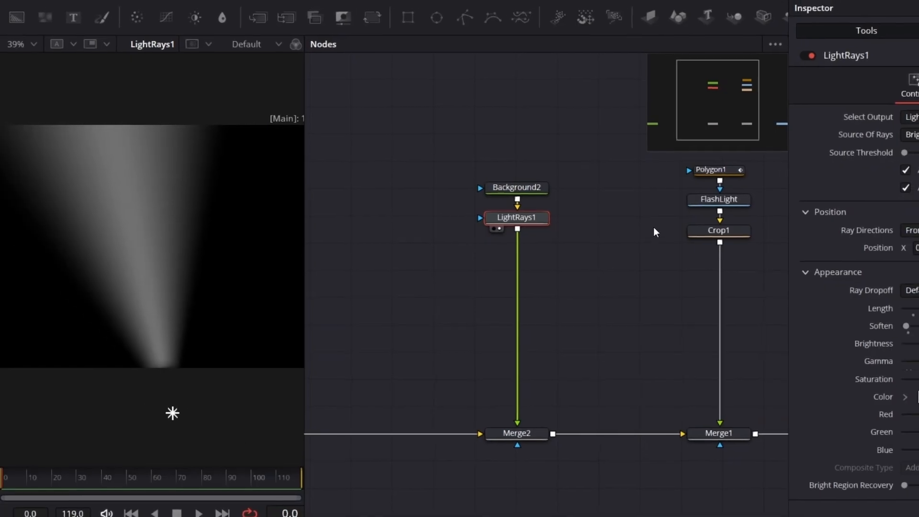
left_click(730, 200)
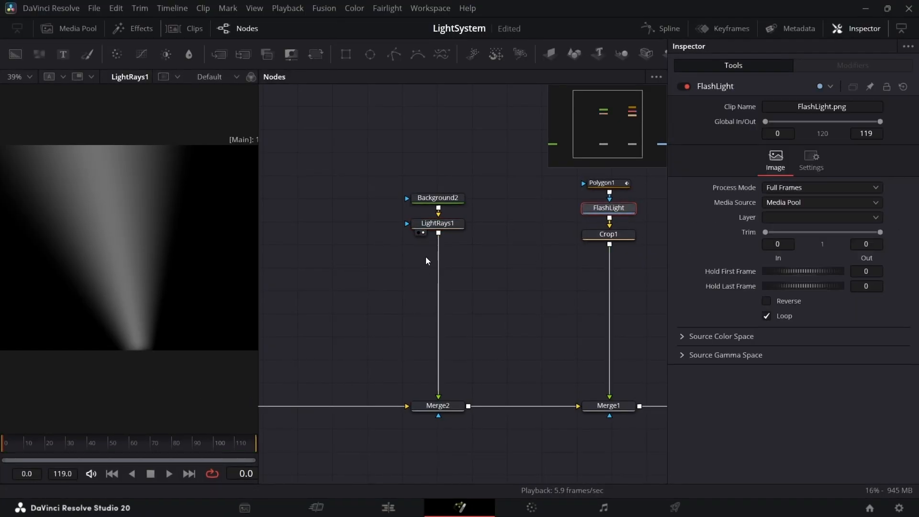
left_click(437, 222)
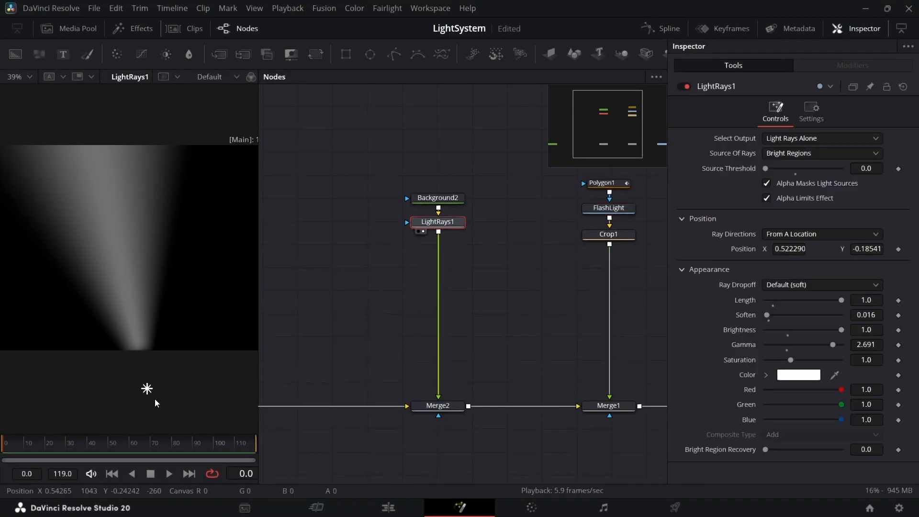
mouse_move(147, 391)
left_mouse_down()
mouse_move(123, 383)
mouse_move(141, 374)
mouse_move(142, 401)
mouse_move(133, 392)
mouse_move(143, 358)
mouse_move(138, 402)
mouse_move(136, 392)
mouse_move(147, 389)
left_mouse_up()
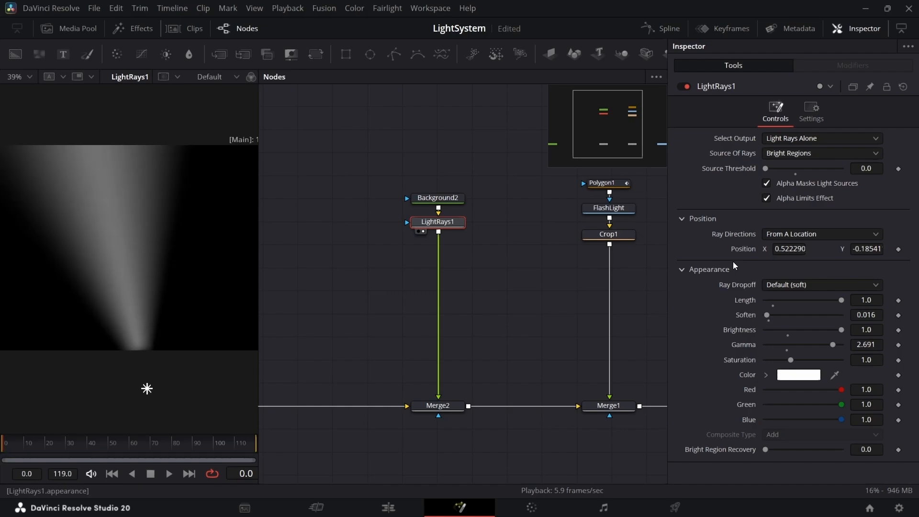
key("ctrl+z")
Step: Narrow the beam by setting LightRays1's Position Y to about -0.204, and save the project
key("ctrl+s")
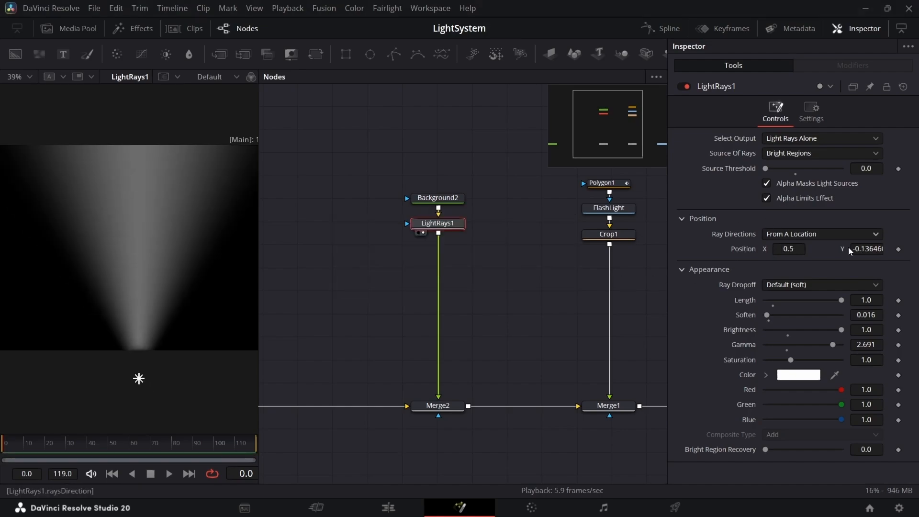
mouse_move(866, 249)
left_mouse_down()
mouse_move(804, 249)
mouse_move(834, 249)
left_mouse_up()
key("ctrl+s")
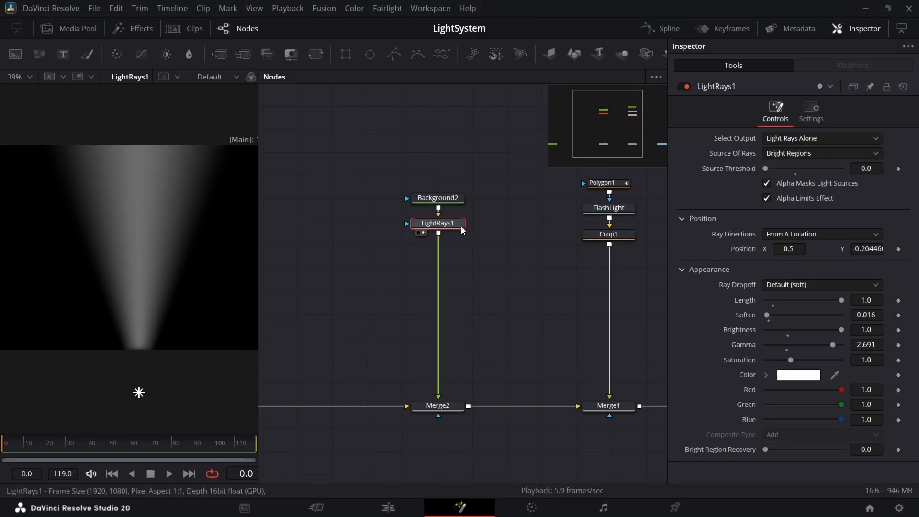
Step: Show Merge2 in the viewer and set its Alpha Gain to 0.0
left_click(454, 409)
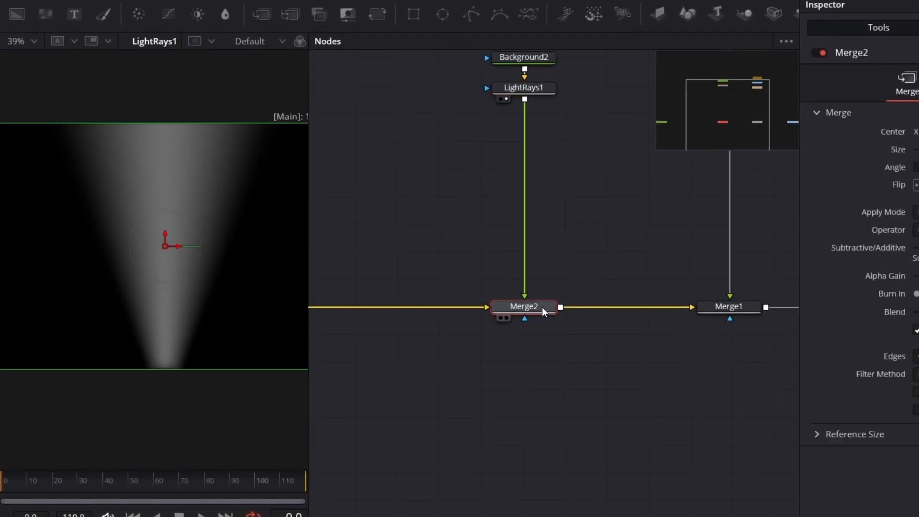
key("2")
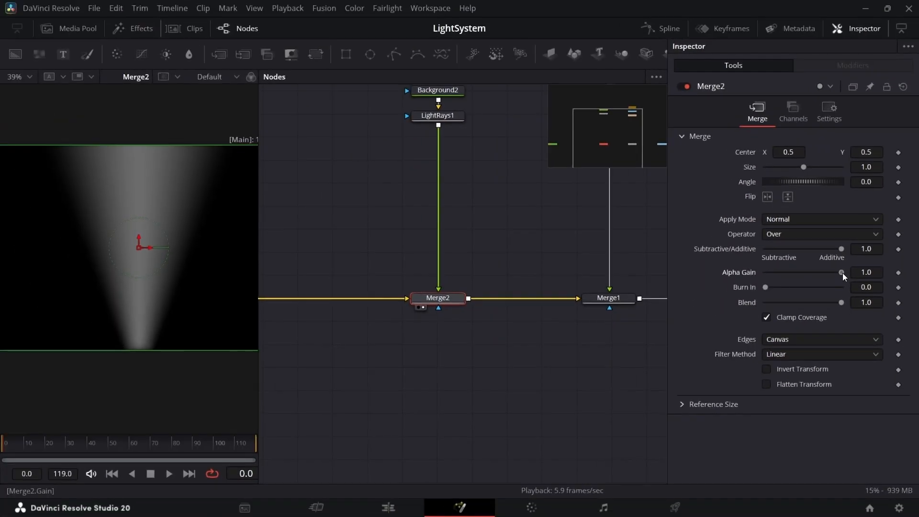
left_click_drag(843, 273, 720, 279)
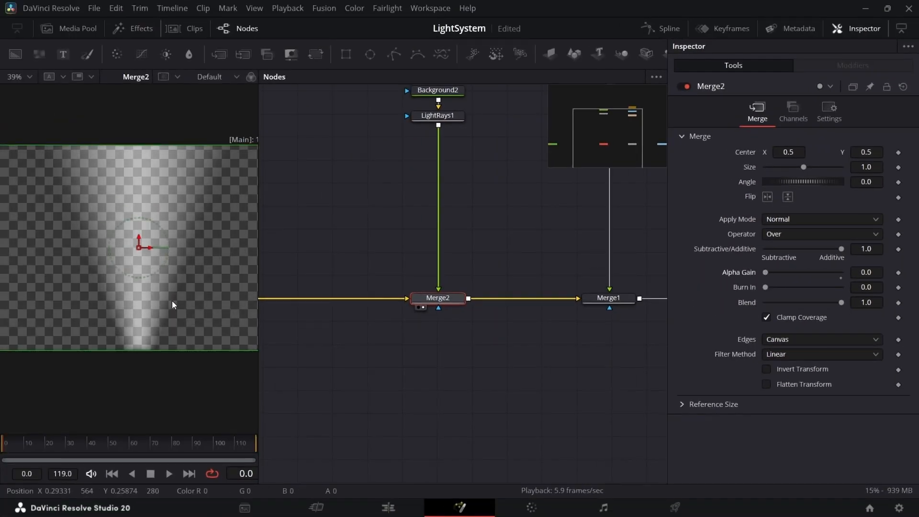
scroll(192, 278, "up", 2)
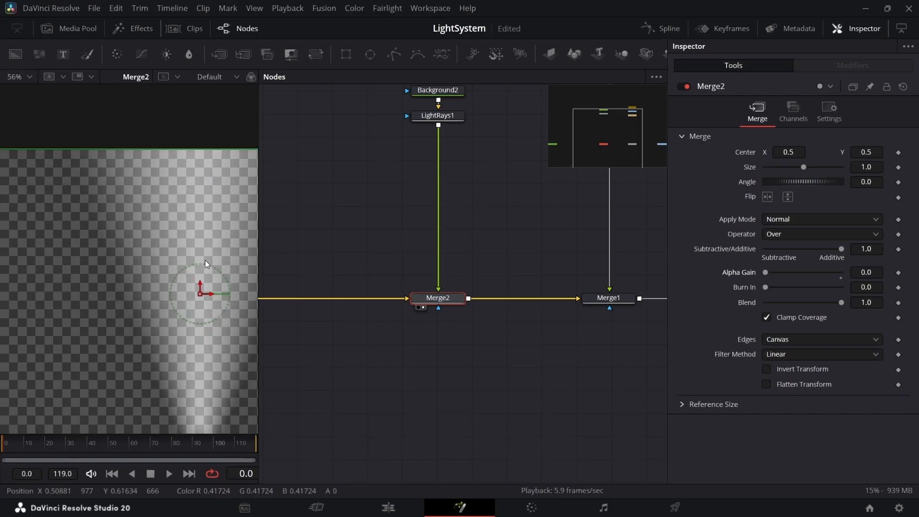
scroll(206, 263, "down", 2)
Step: Change LightRays1's color to the purple-blue #705dff
left_click(437, 115)
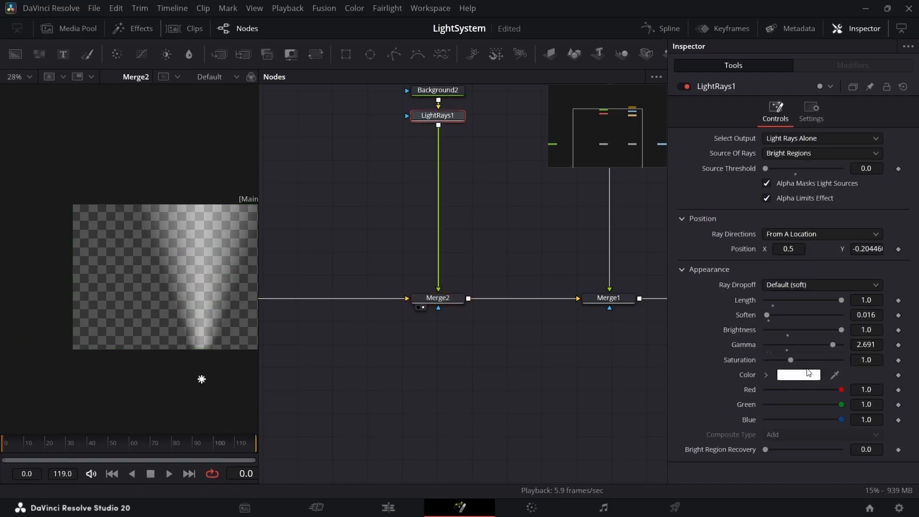
left_click(809, 373)
left_click_drag(546, 223, 490, 210)
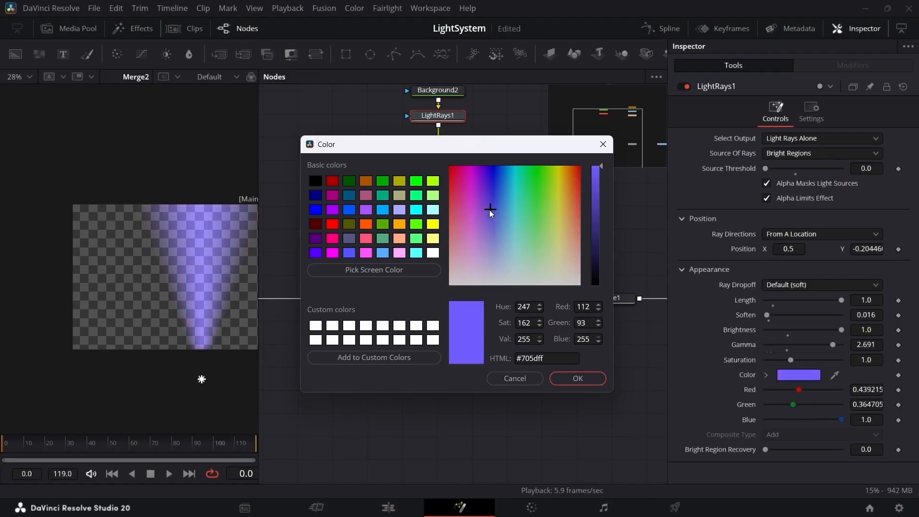
left_click(578, 379)
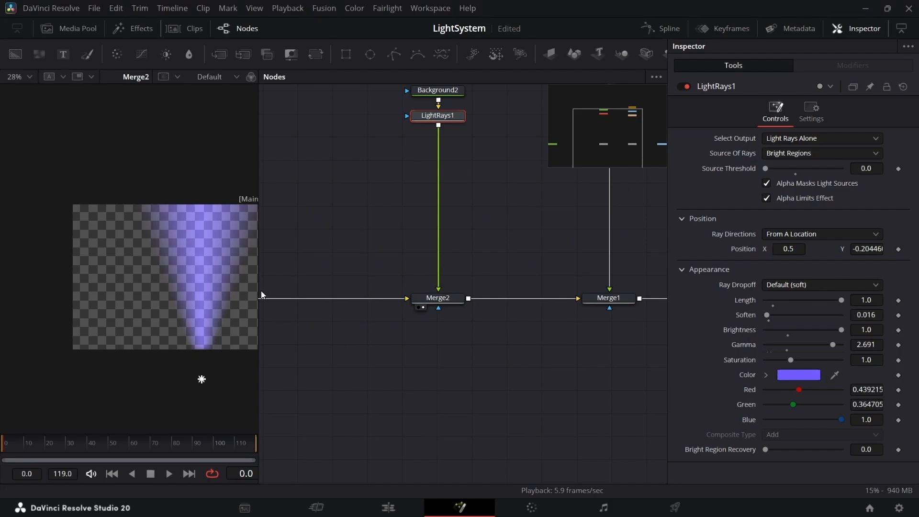
scroll(192, 302, "up", 1)
left_click_drag(191, 302, 60, 330)
scroll(135, 329, "down", 1)
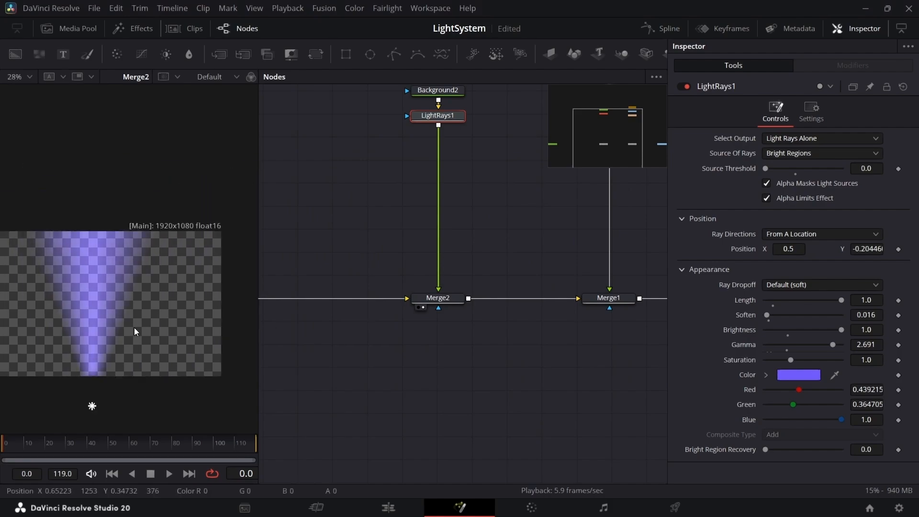
Step: Show Crop1 in the viewer and add a Transform node between Crop1 and Merge1
scroll(453, 232, "down", 4)
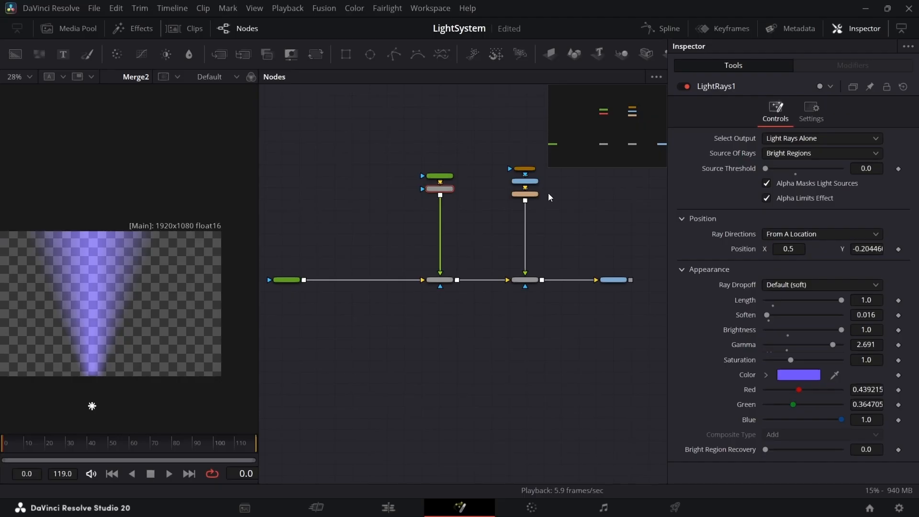
scroll(548, 193, "up", 4)
left_click(520, 196)
key("1")
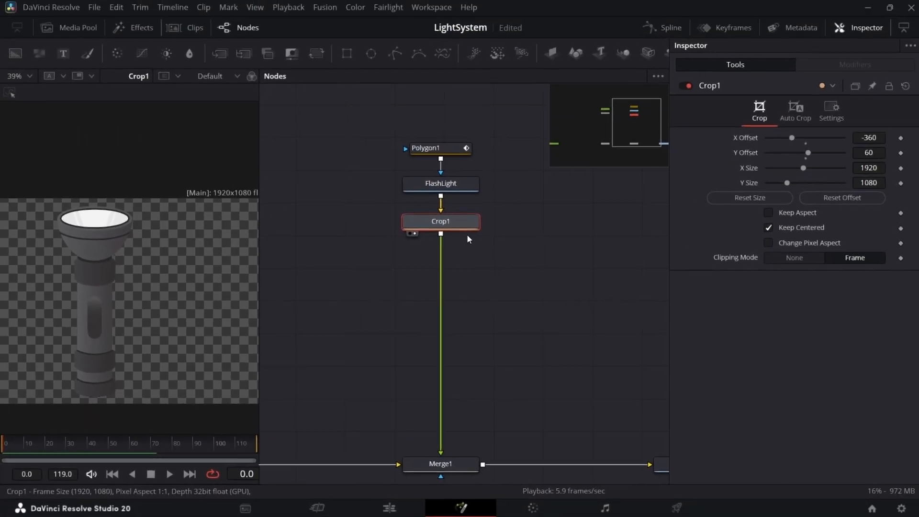
key("shift+space")
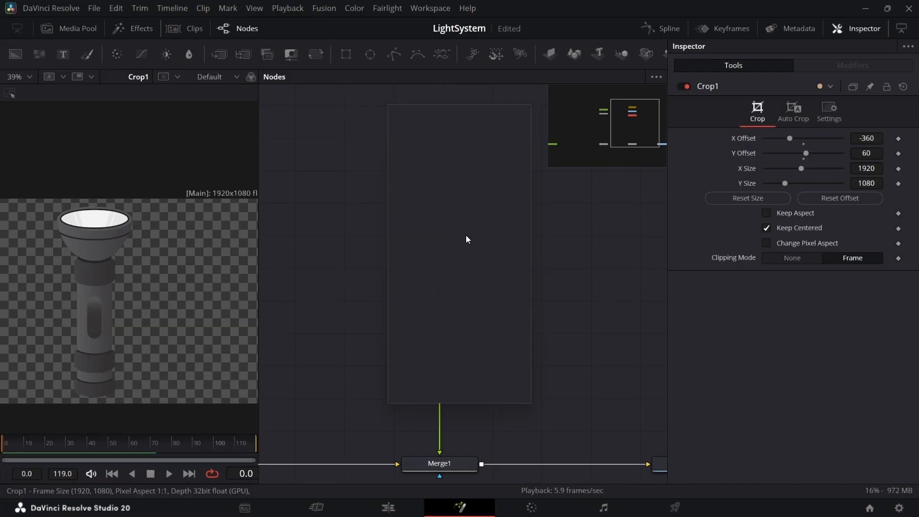
type("rayxf")
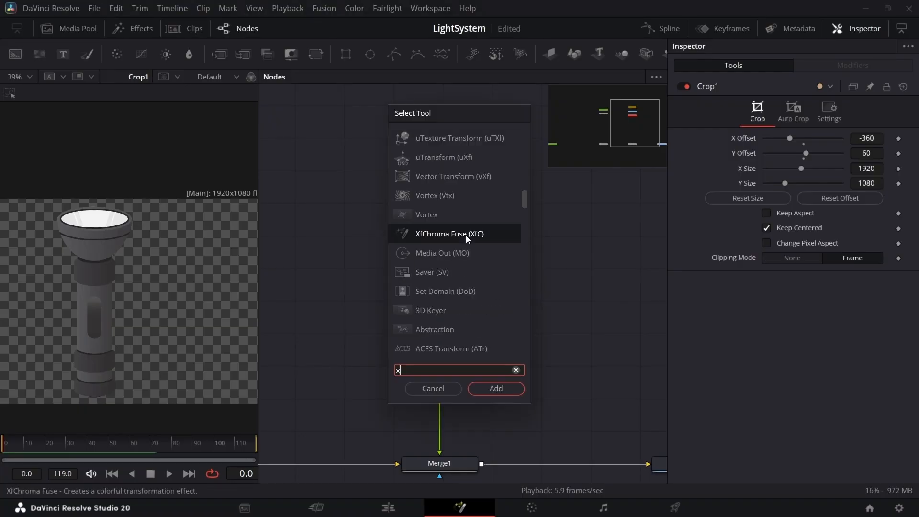
key("Return")
left_click_drag(464, 248, 476, 268)
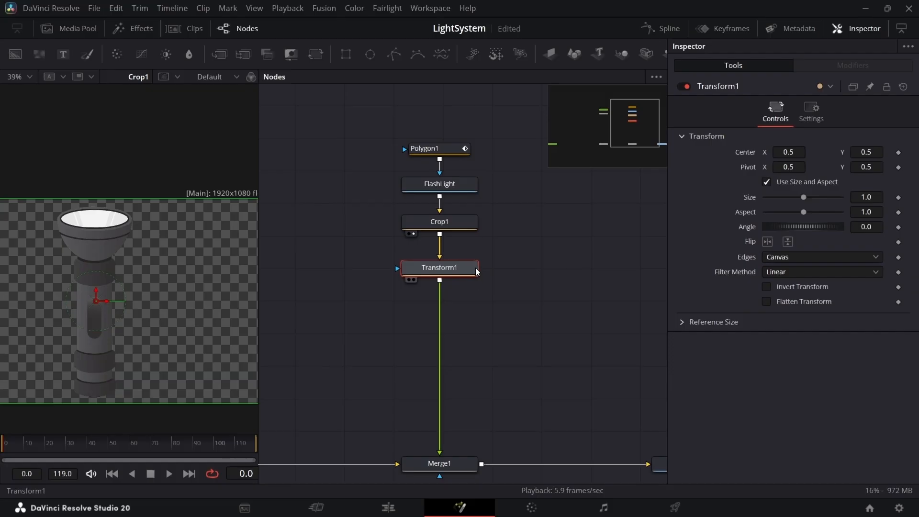
Step: Show the new Transform node in the viewer and rename it Anchor
key("1")
key("F2")
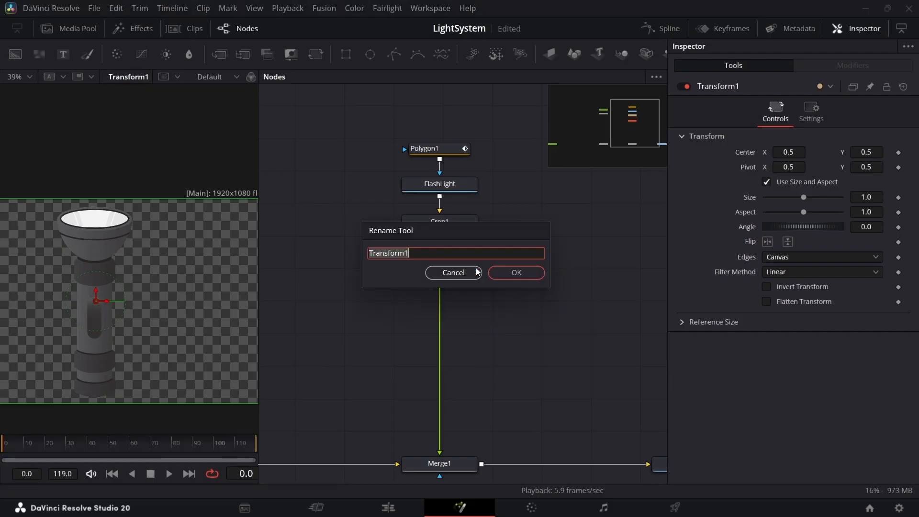
type("Anchor")
key("Return")
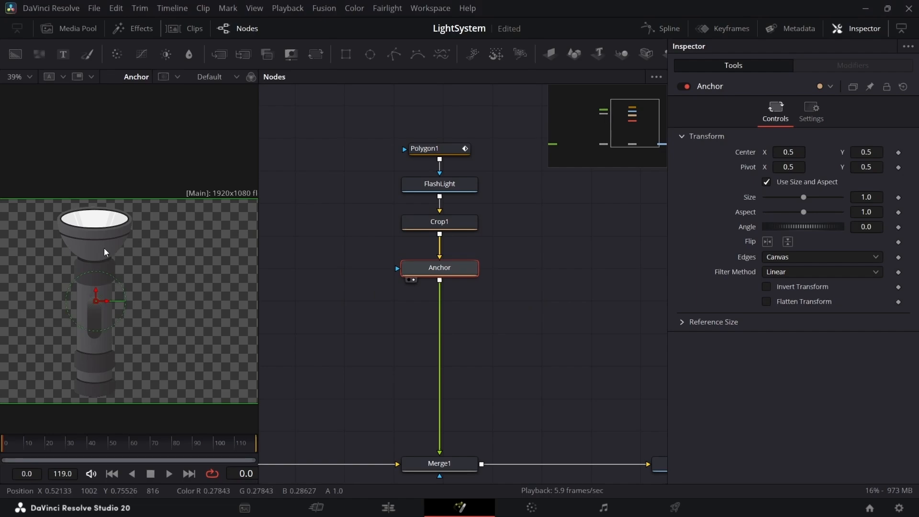
Step: Move the flashlight's pivot up to its head by setting Anchor's Pivot Y to 0.8
scroll(100, 243, "up", 2)
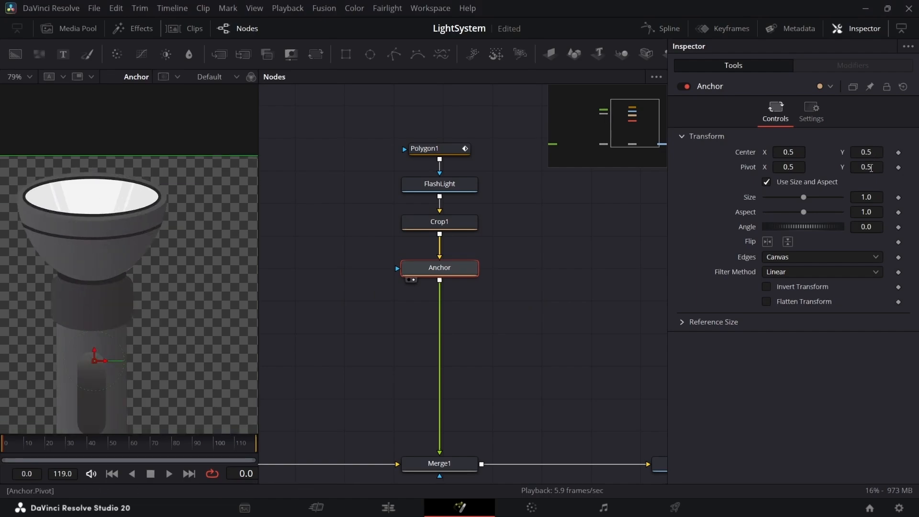
left_click_drag(866, 167, 877, 167)
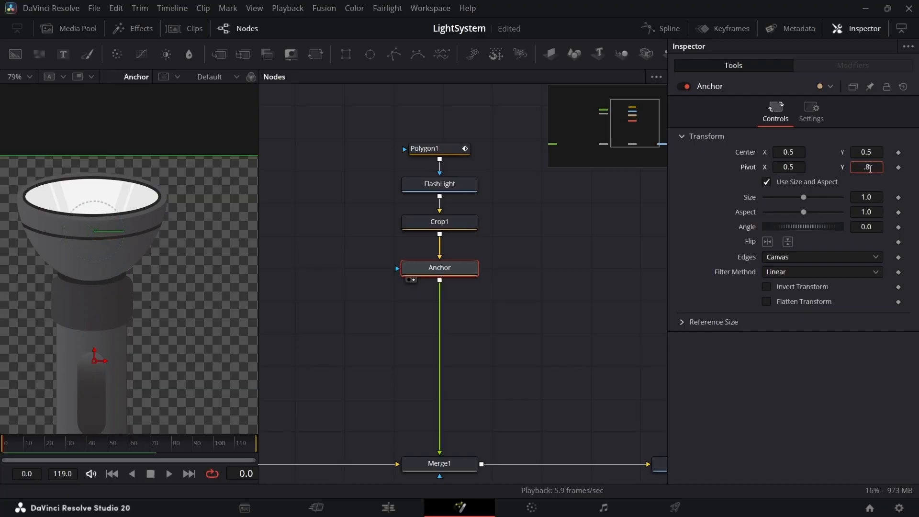
left_click(706, 186)
scroll(139, 266, "down", 3)
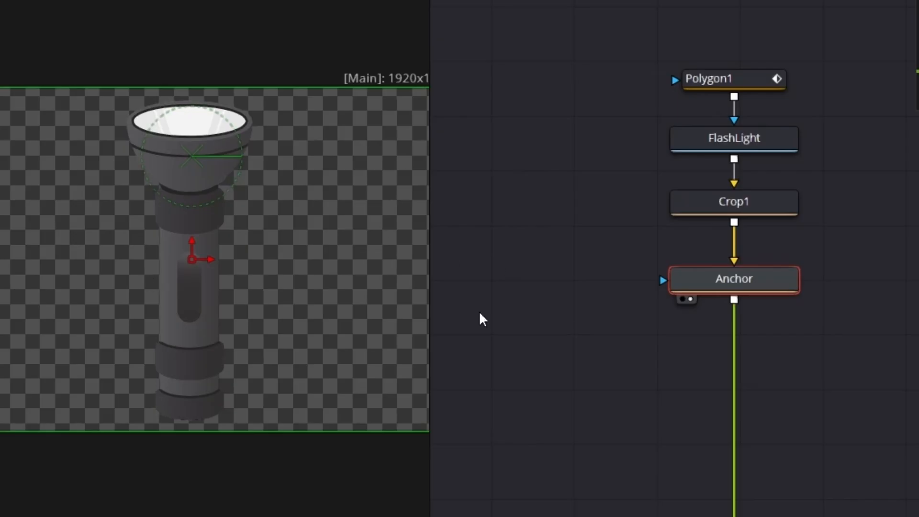
Step: Lower the flashlight by subtracting .3 from Anchor's Center Y, setting it to 0.2
left_click_drag(638, 302, 837, 288)
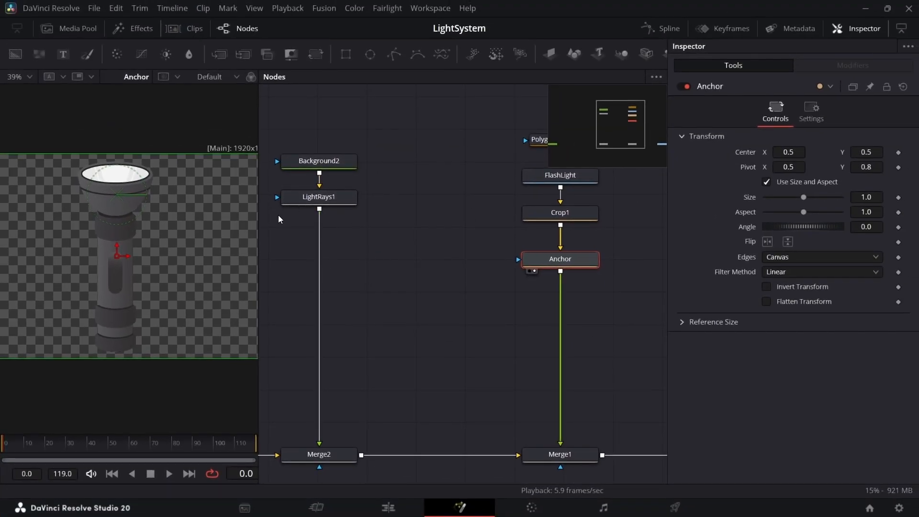
left_click_drag(561, 254, 441, 254)
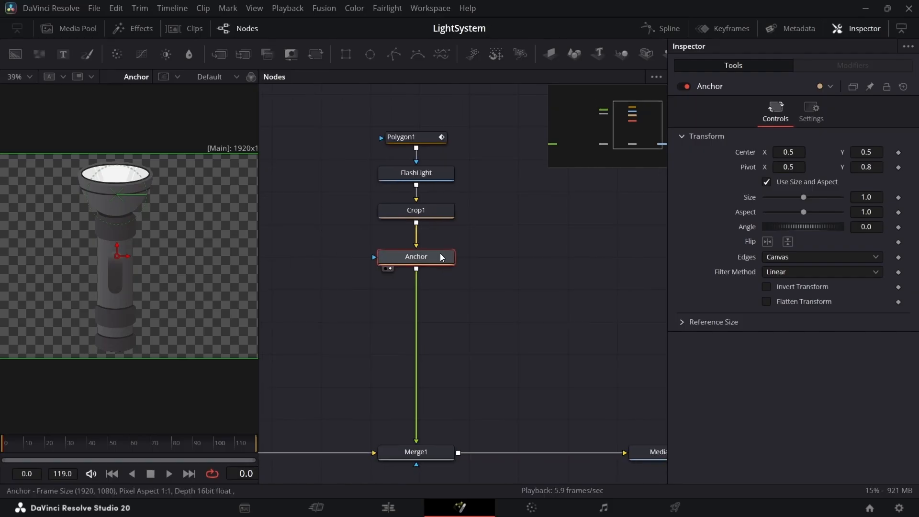
scroll(441, 254, "up", 2)
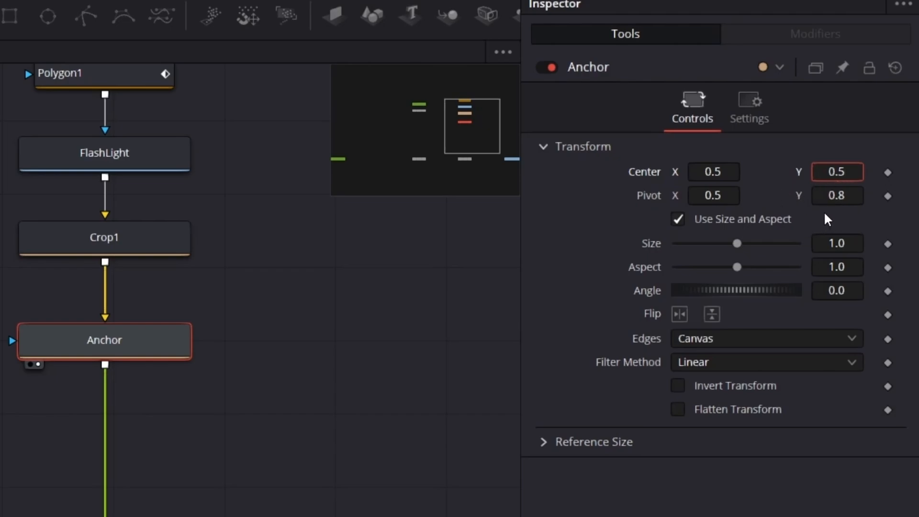
left_click(854, 180)
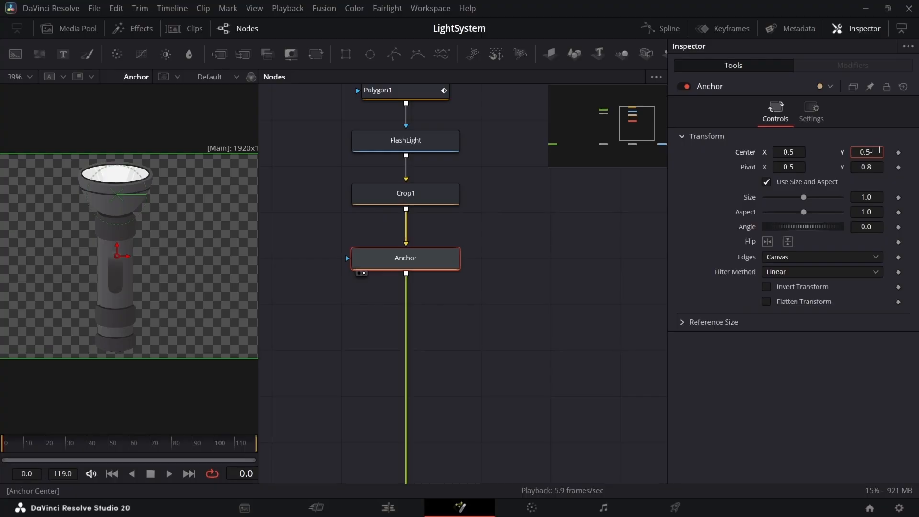
type(".3")
key("Return")
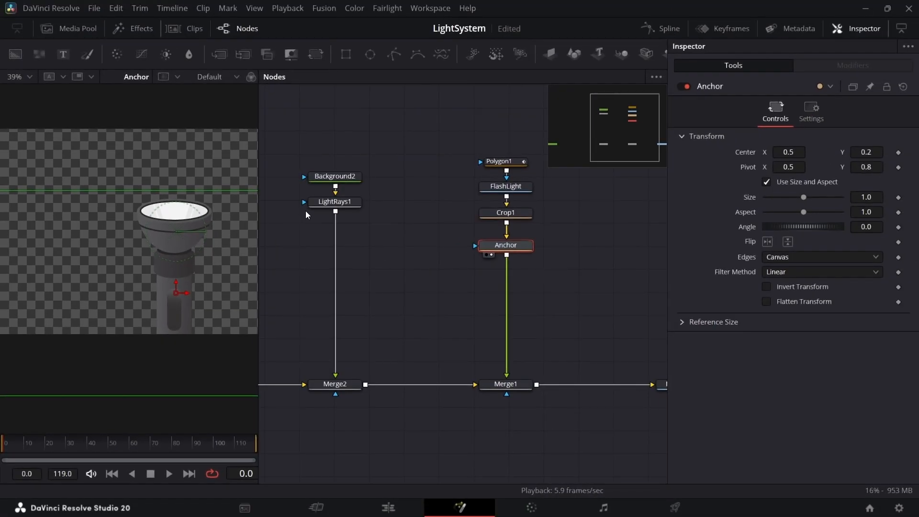
Step: Show LightRays1 in the viewer and add a Transform node after it
left_click(340, 206)
key("1")
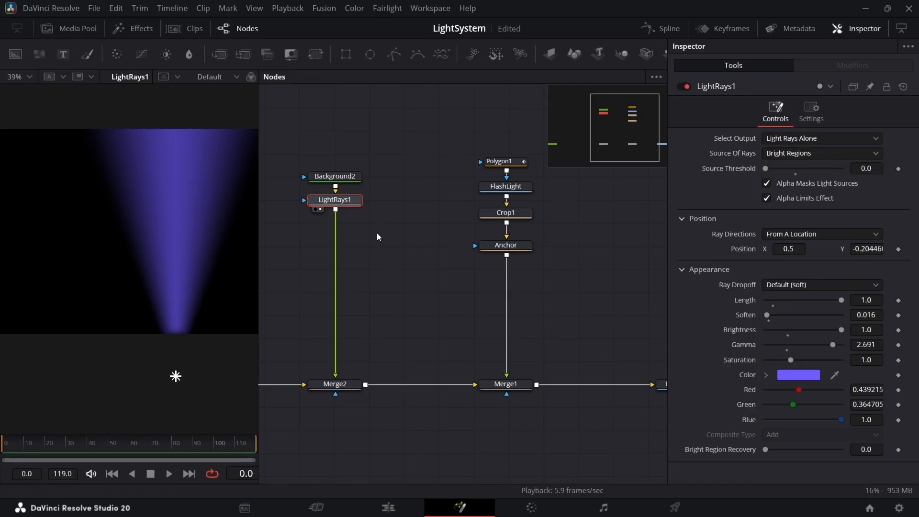
key("shift+space")
type("transform")
key("Return")
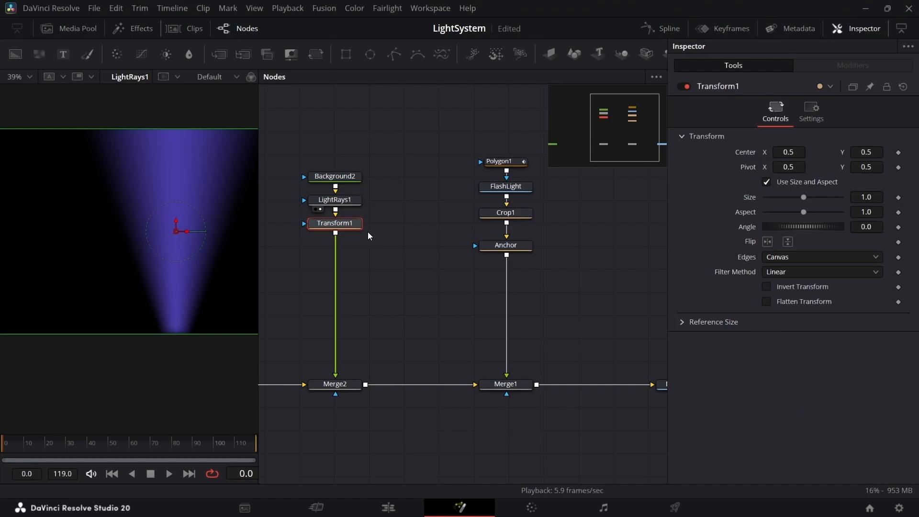
Step: Rename the beam's Transform node LightAnchor and place it slightly farther below LightRays1
key("F2")
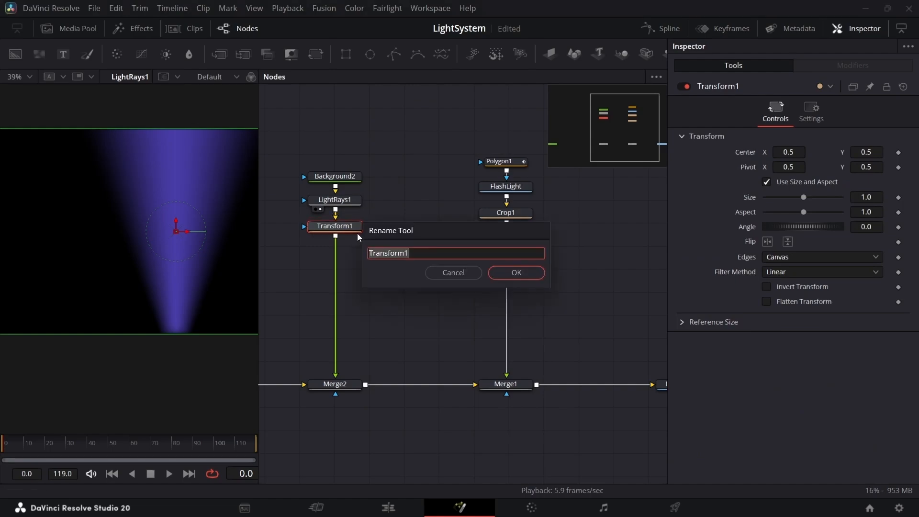
type("Lig")
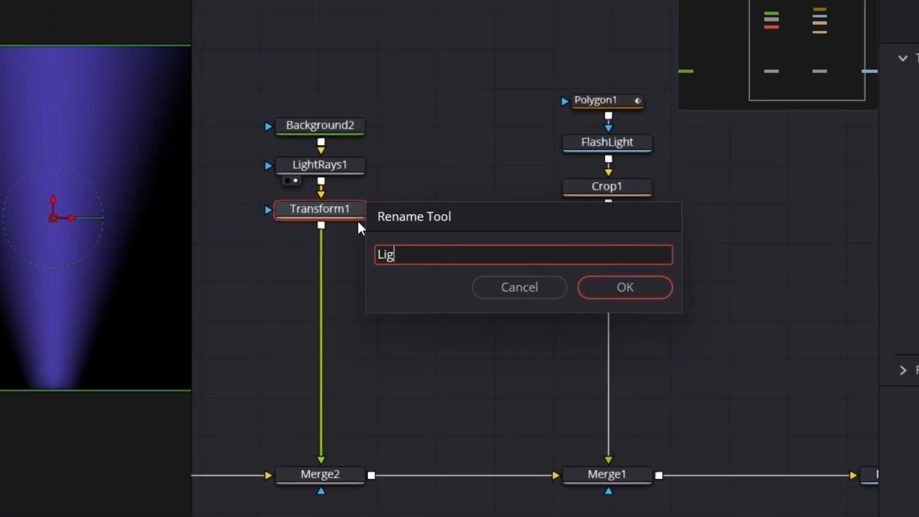
type("htAnchor")
key("Return")
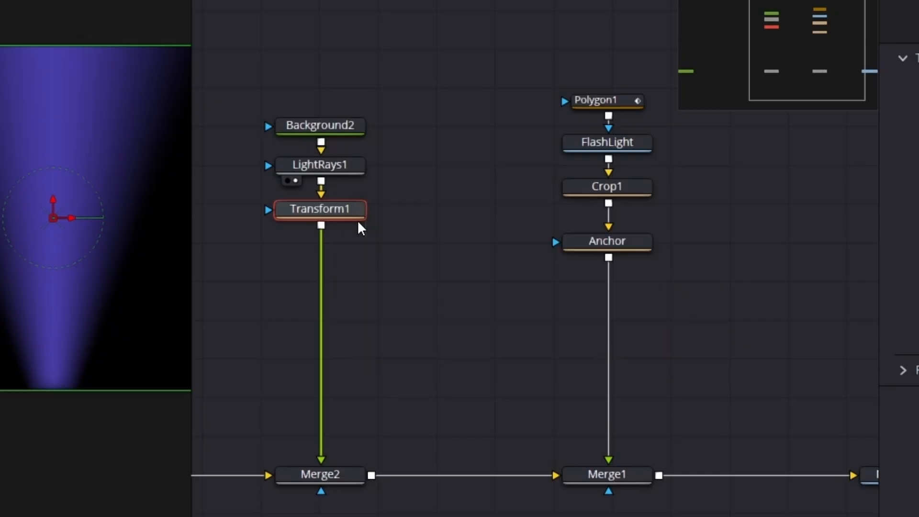
left_click_drag(346, 221, 348, 230)
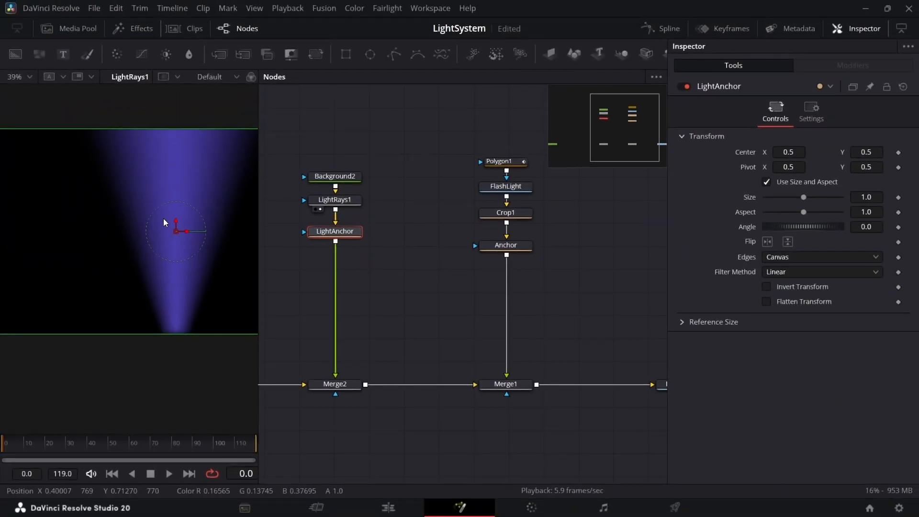
Step: Try raising the beam by changing LightAnchor's Center Y to 0.786
left_click_drag(73, 283, 0, 258)
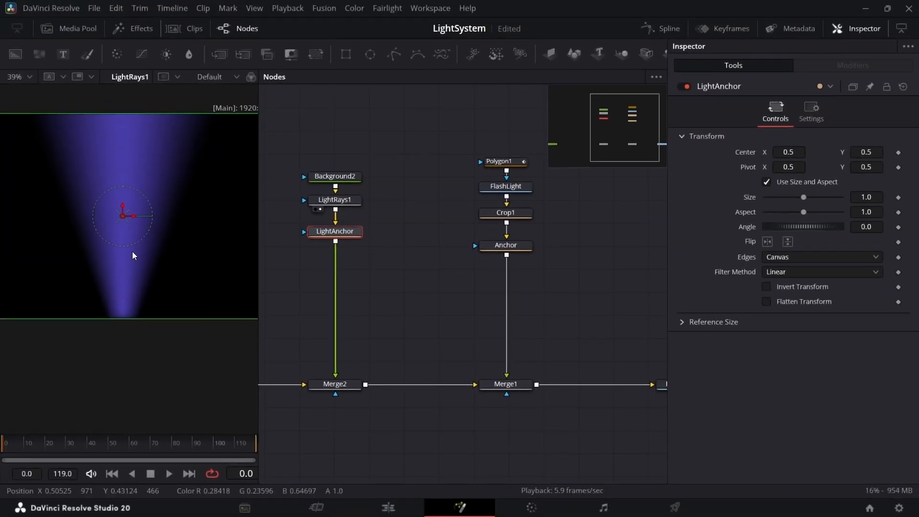
left_click_drag(104, 316, 112, 366)
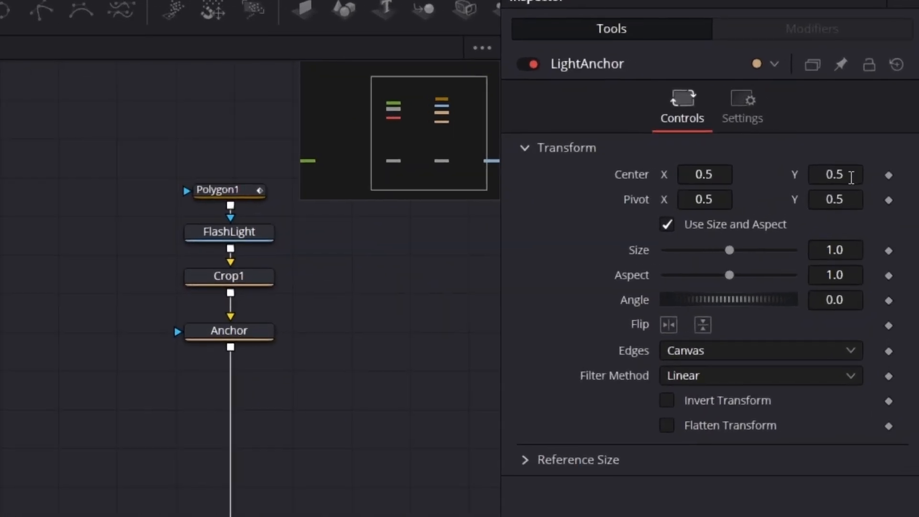
left_click(841, 177)
type("0.605")
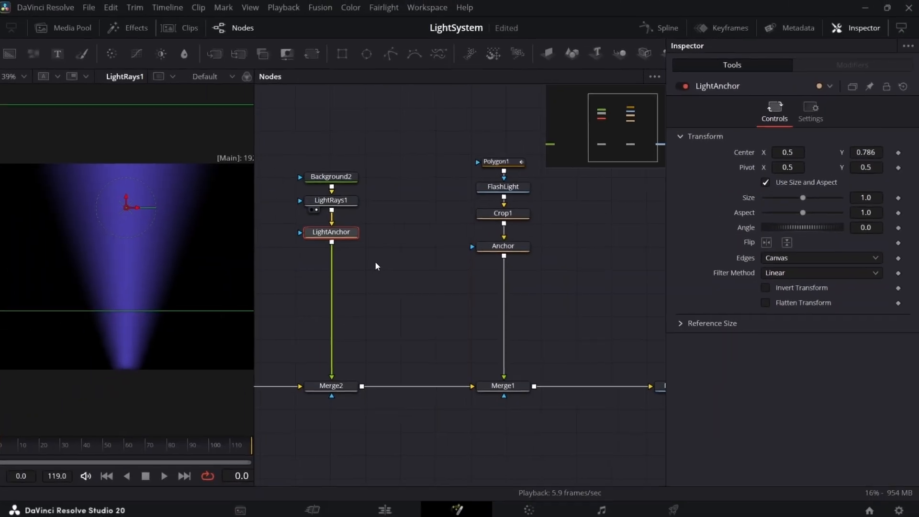
key("F2")
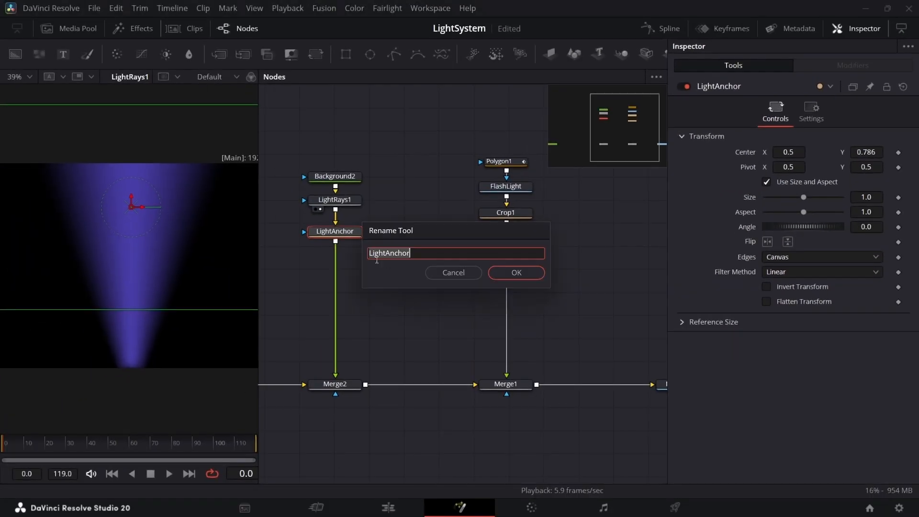
left_click(449, 272)
Step: Show LightAnchor in the viewer and set its Center Y to 1.0 so the beam starts mid-frame
key("1")
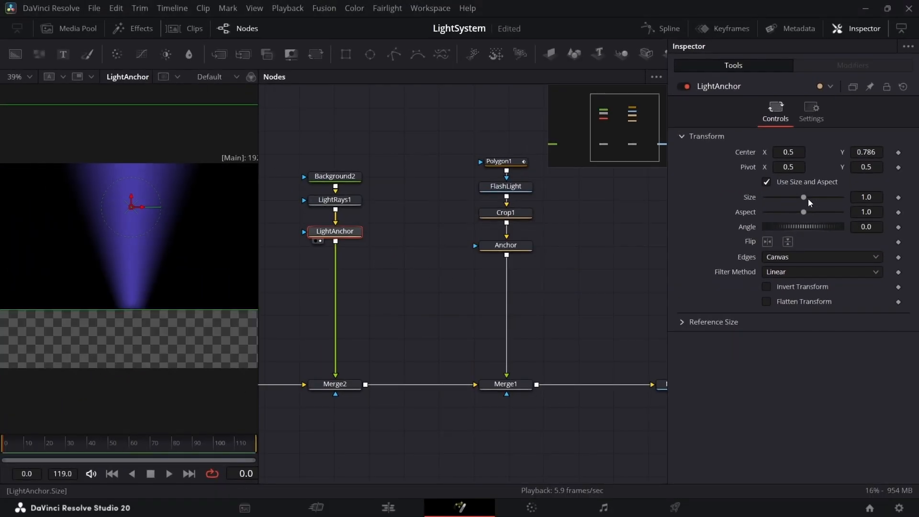
left_click_drag(869, 152, 902, 152)
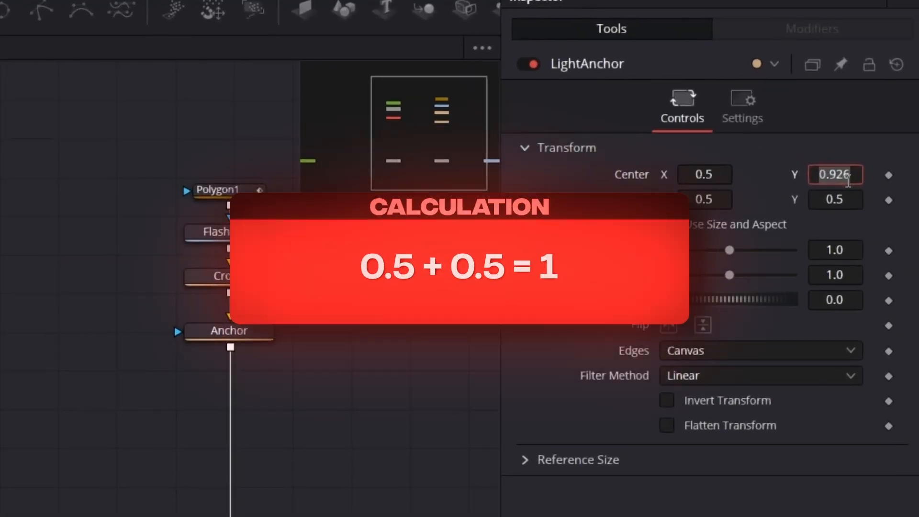
type("1")
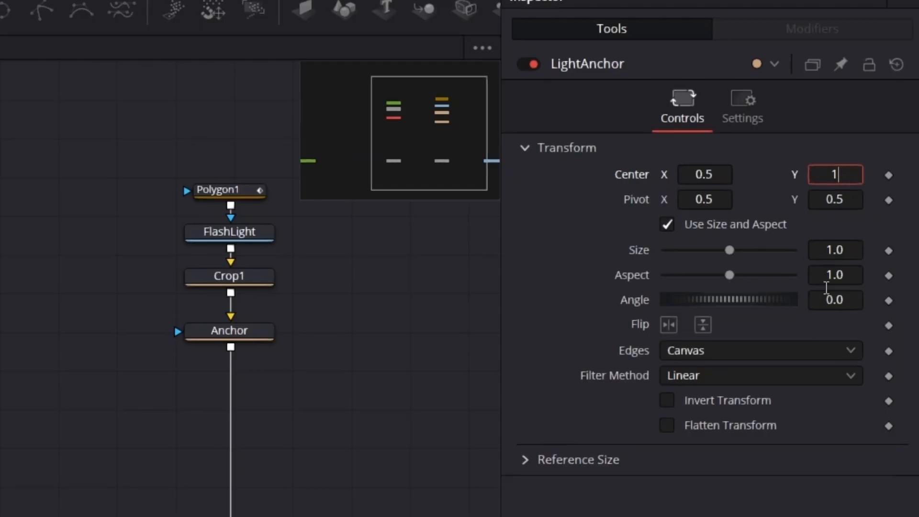
key("Return")
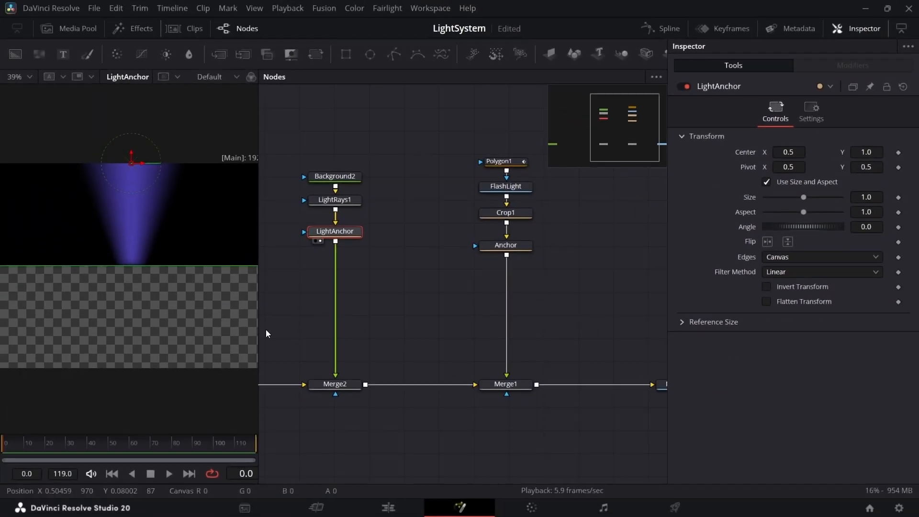
Step: Show Merge1 in the viewer to check the beam together with the flashlight
left_click(517, 246)
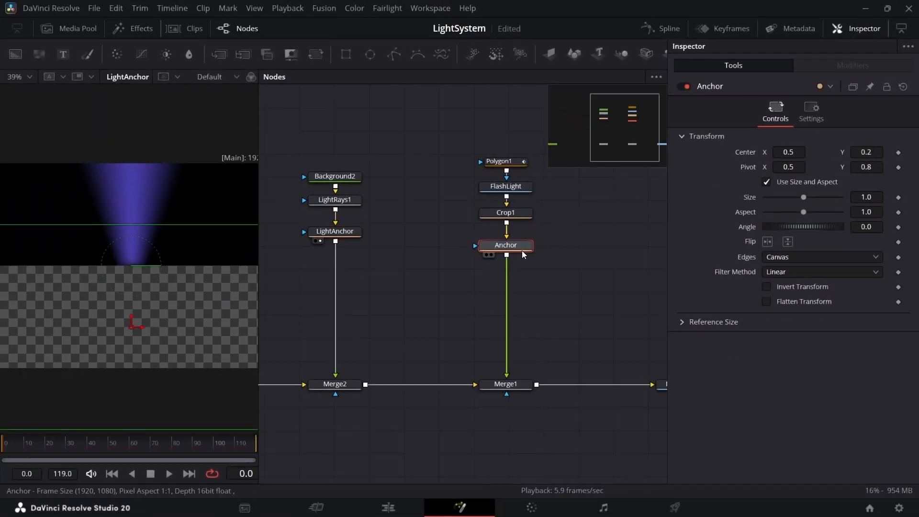
left_click(519, 391)
key("1")
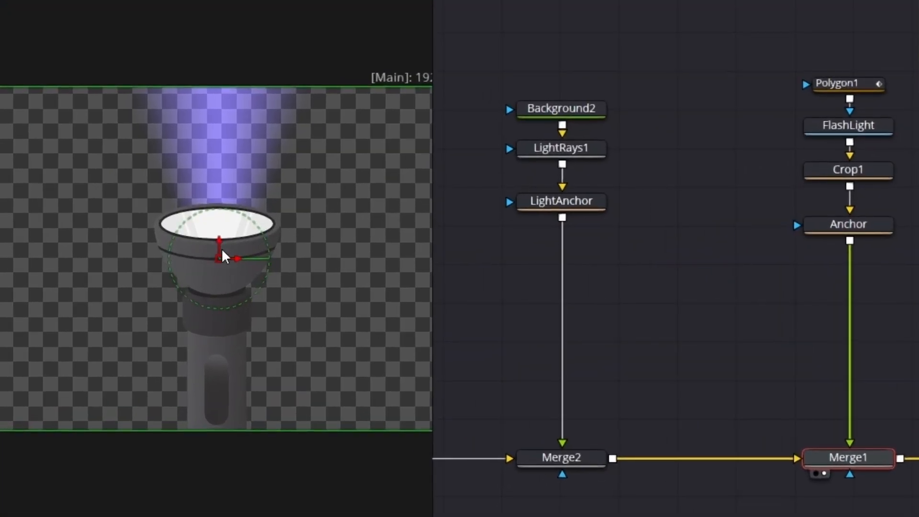
Step: Insert a Transform node between Anchor and Merge1 and rename it Root
left_click(849, 225)
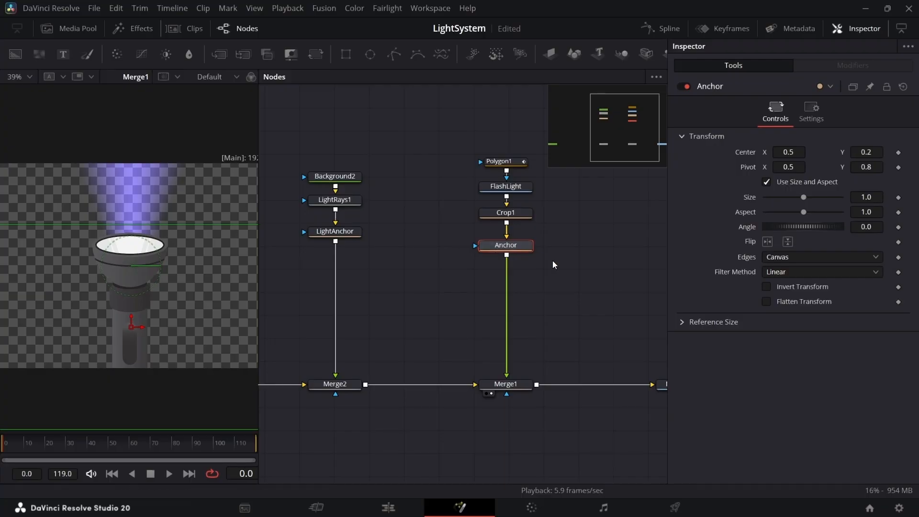
key("shift+space")
type("transform")
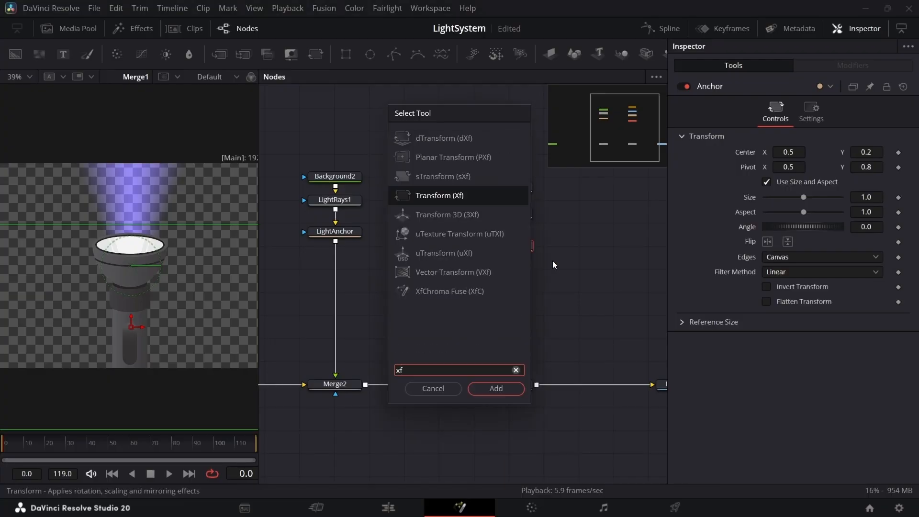
key("Return")
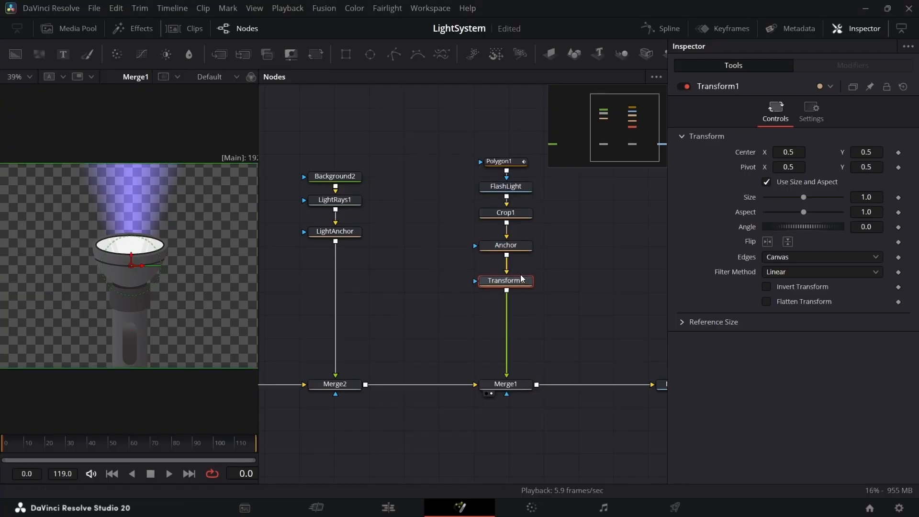
key("F2")
type("Root")
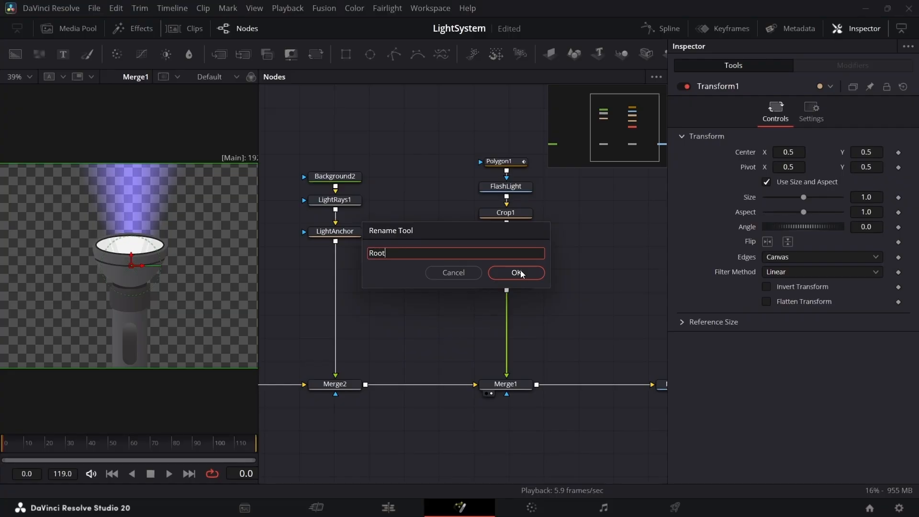
left_click(521, 273)
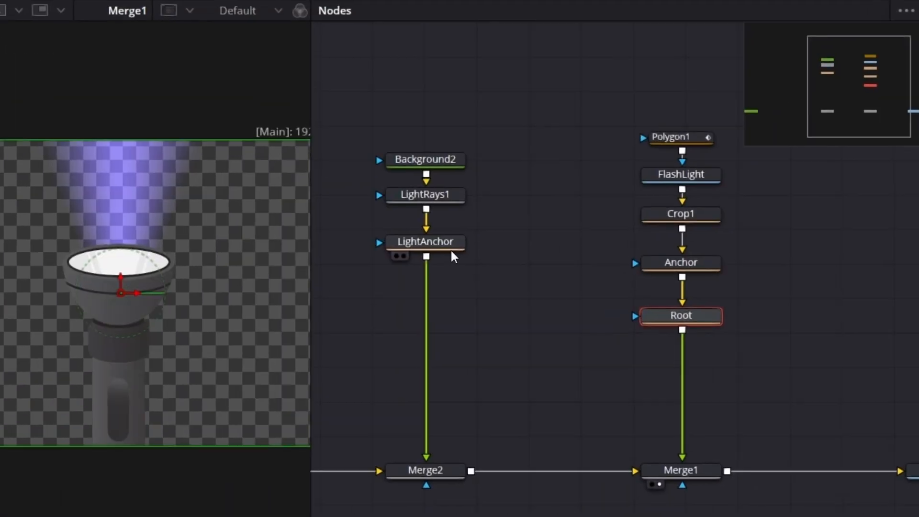
Step: Paste an instance of Root after LightAnchor and place the instance node level with Root
left_click(174, 169)
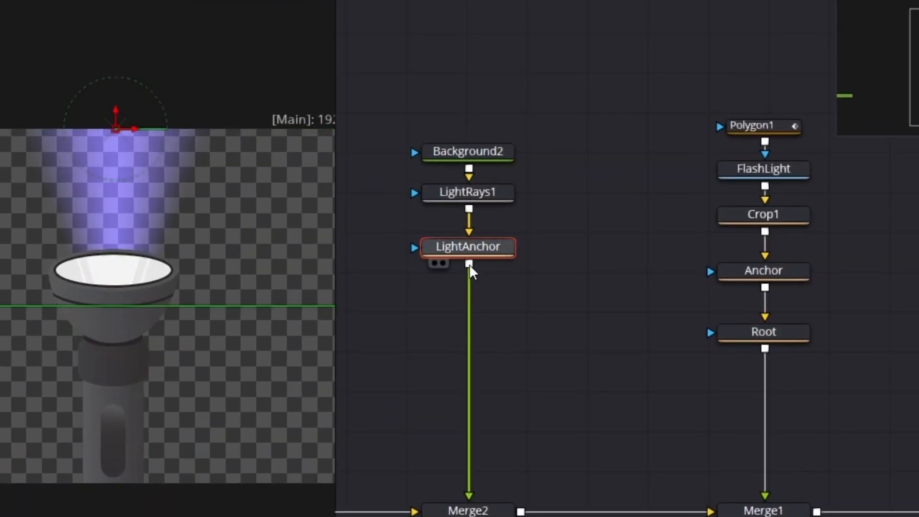
key("ctrl+shift+v")
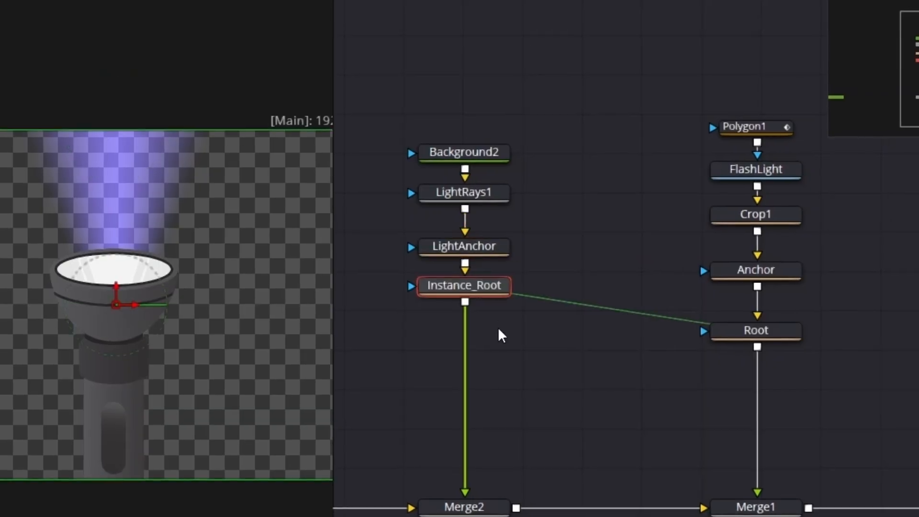
left_click_drag(492, 289, 500, 332)
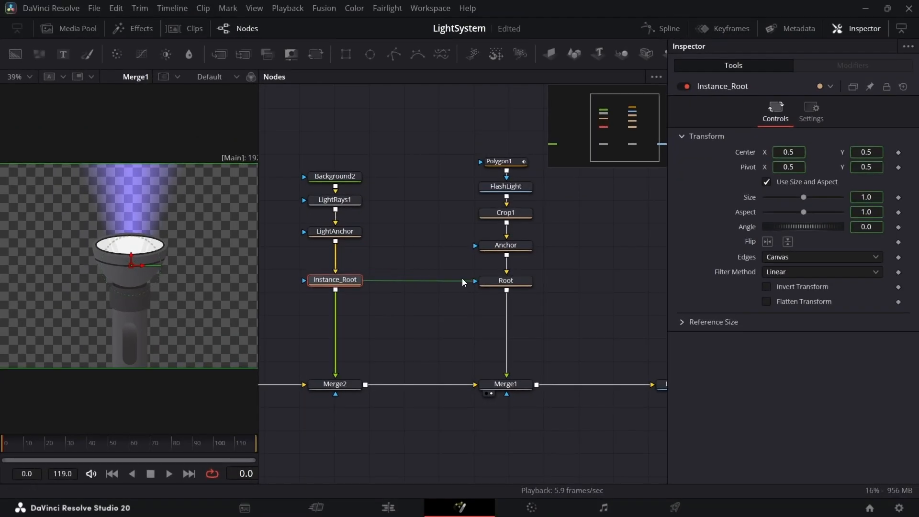
Step: Shift and shrink the flashlight with its beam by setting Root's Center X to 0.326 and Size to 0.303
left_click_drag(506, 281, 506, 277)
left_click_drag(789, 157, 733, 157)
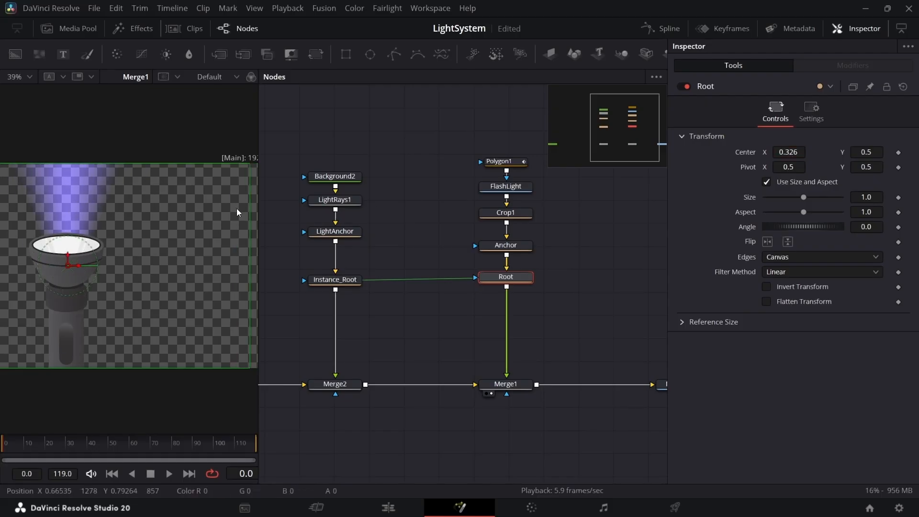
left_click_drag(870, 197, 822, 197)
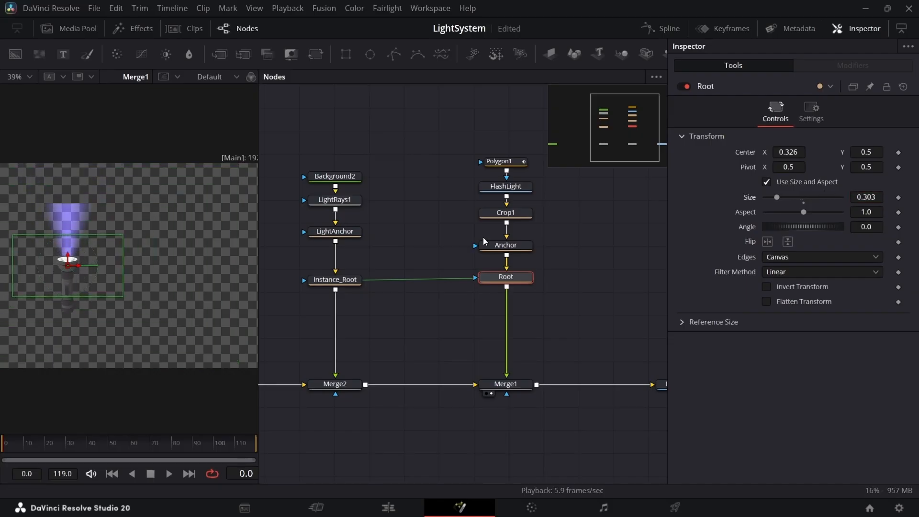
left_click_drag(74, 287, 153, 283)
scroll(164, 251, "up", 4)
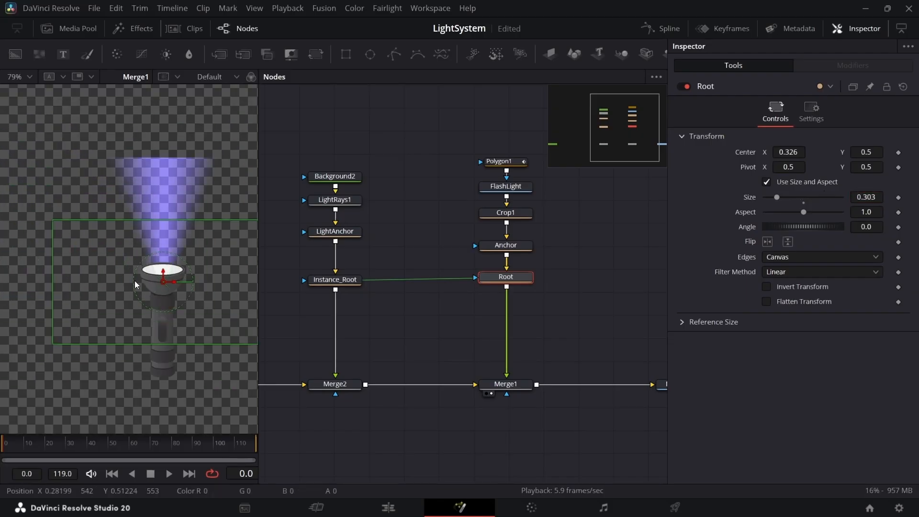
Step: Lower the flashlight and beam together by setting Root's Center Y to 0.261
scroll(135, 284, "down", 4)
left_click_drag(873, 153, 758, 152)
left_click_drag(64, 311, 30, 291)
scroll(127, 283, "up", 4)
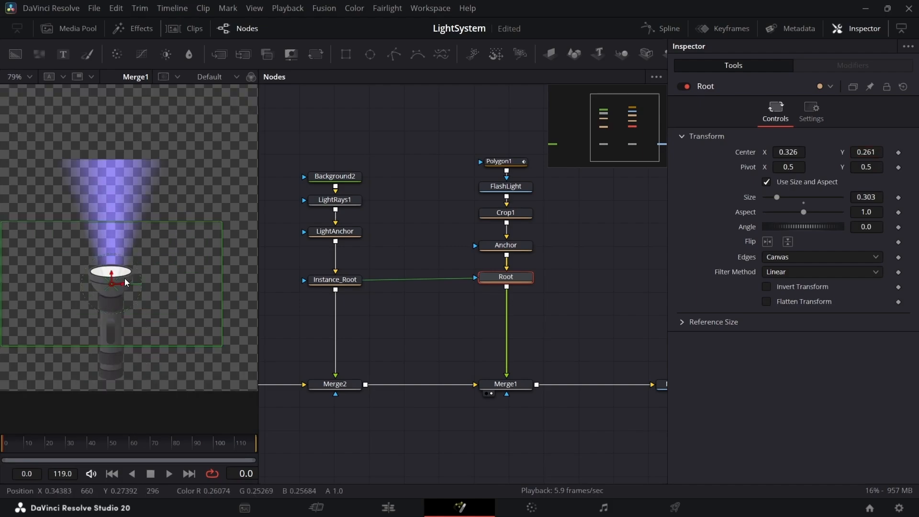
scroll(126, 277, "down", 2)
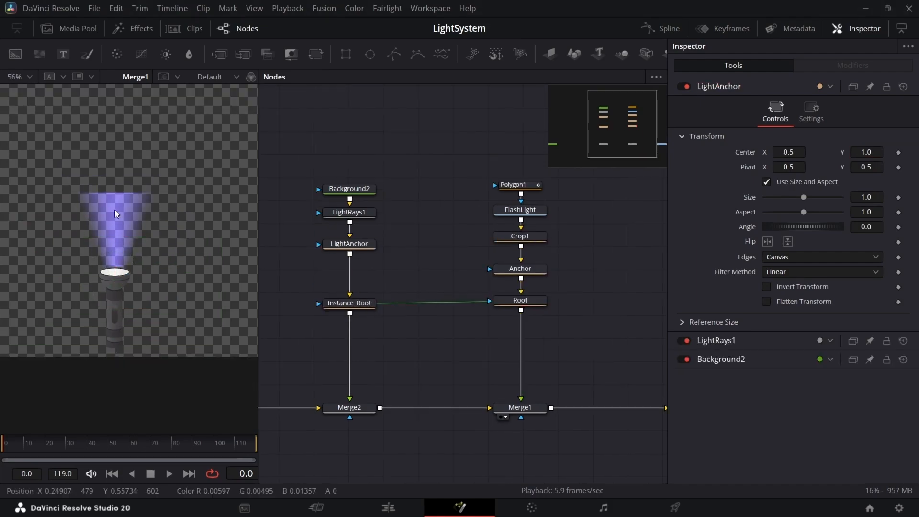
Step: Insert a Transform node between LightAnchor and Instance_Root, and move Background2, LightRays1 and LightAnchor up slightly
left_click(363, 248)
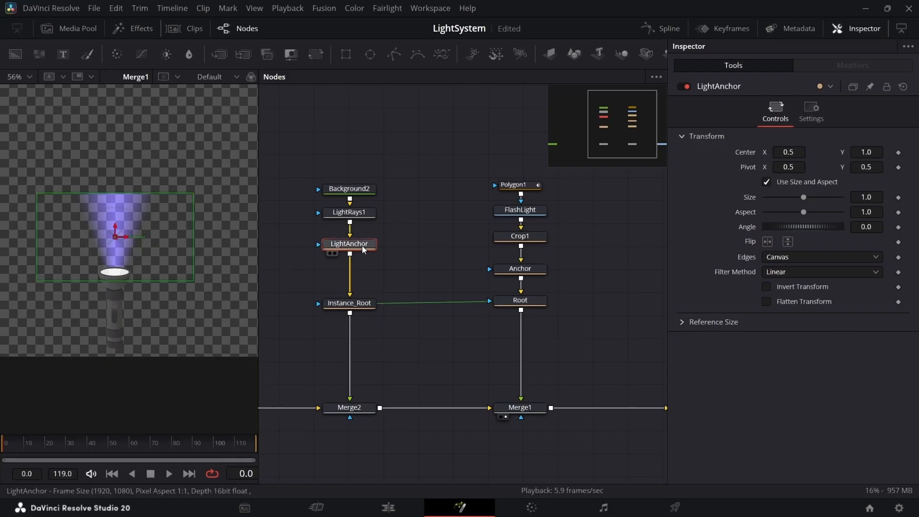
key("shift+space")
type("xf")
key("Return")
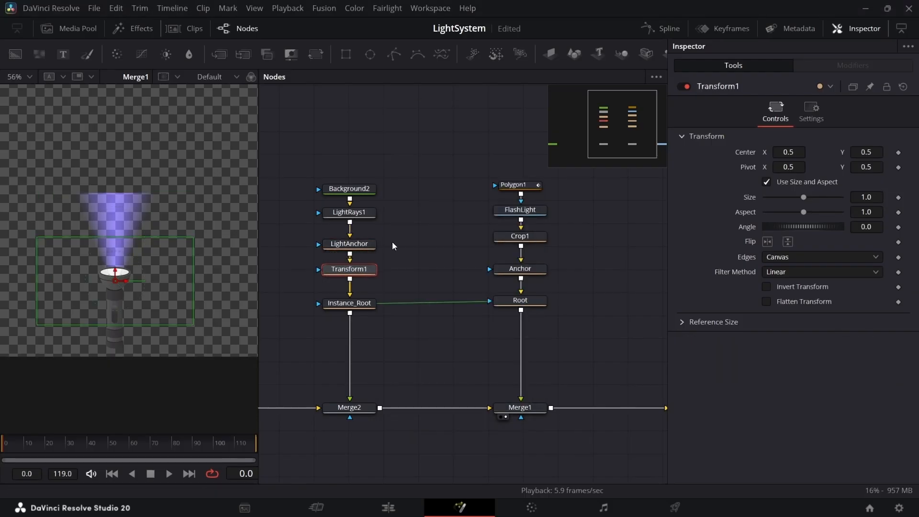
left_click_drag(384, 246, 322, 181)
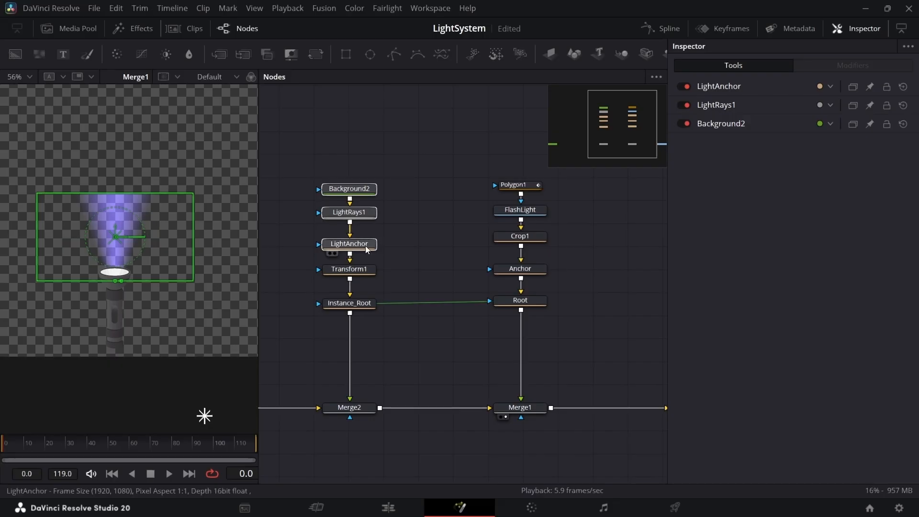
left_click_drag(365, 247, 365, 239)
Step: Rename the Transform node below LightAnchor to Shape
left_click(356, 273)
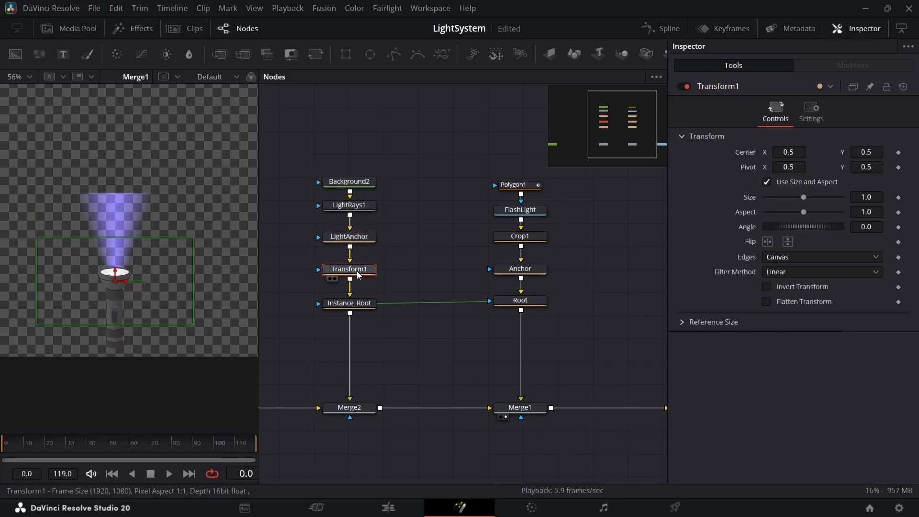
key("F2")
type("Shape")
key("Return")
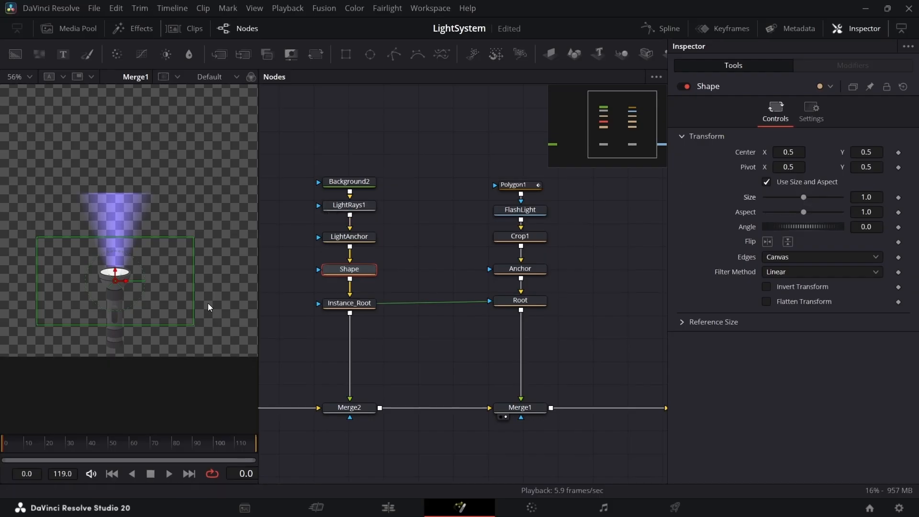
Step: Enlarge only the light beam by setting Shape's Size to 2.131
scroll(117, 272, "up", 3)
left_click_drag(868, 196, 907, 196)
scroll(35, 231, "down", 5)
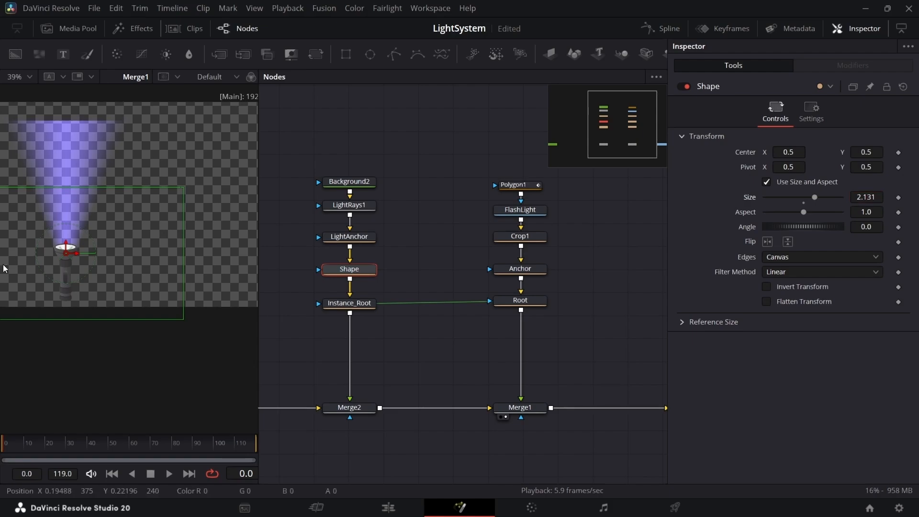
scroll(38, 244, "up", 7)
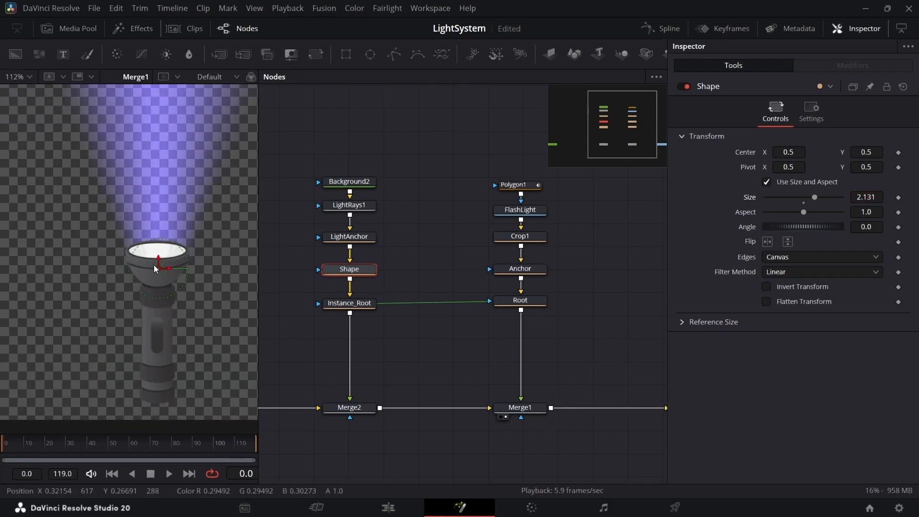
scroll(58, 344, "down", 5)
key("ctrl+f")
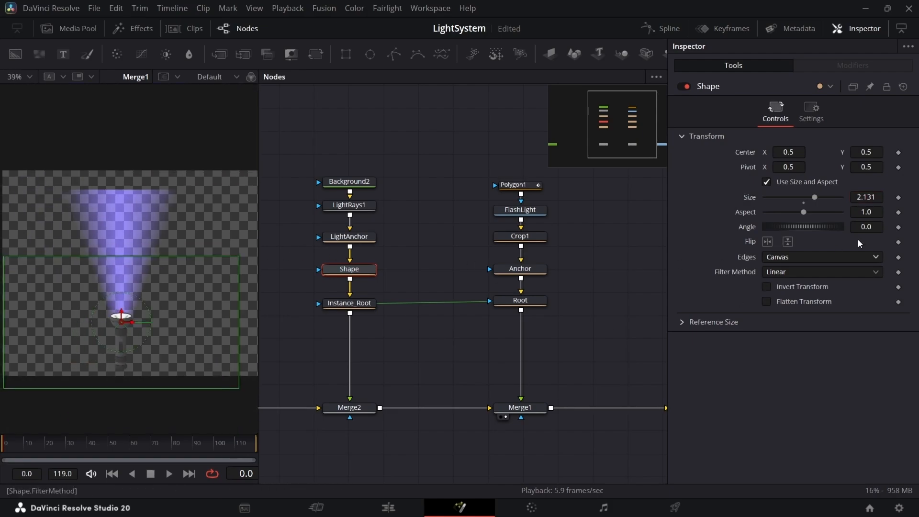
Step: Stretch the beam vertically by setting Shape's Aspect to 1.477, and fine-tune its Size to 2.166
left_click_drag(867, 213, 914, 213)
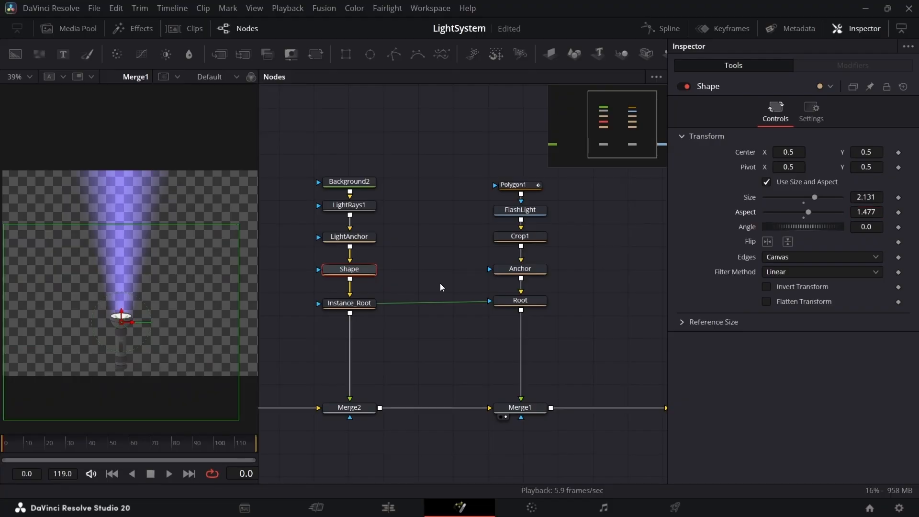
scroll(115, 330, "up", 5)
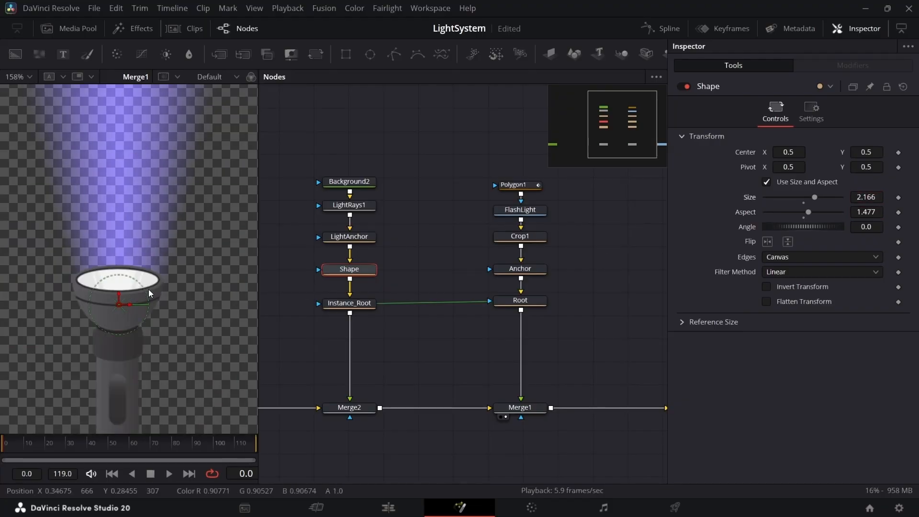
scroll(149, 289, "down", 5)
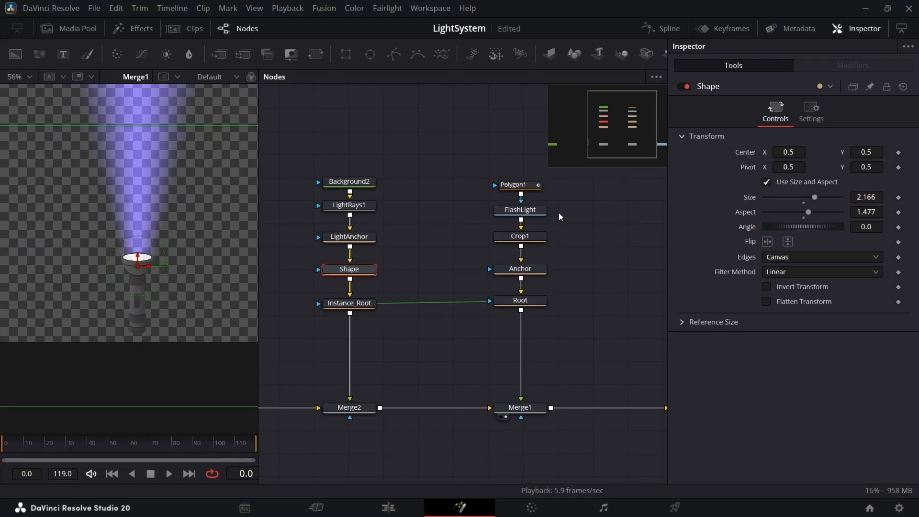
Step: Move Polygon1 and FlashLight up to make room above Crop1
left_click_drag(577, 162, 530, 191)
left_click(530, 189)
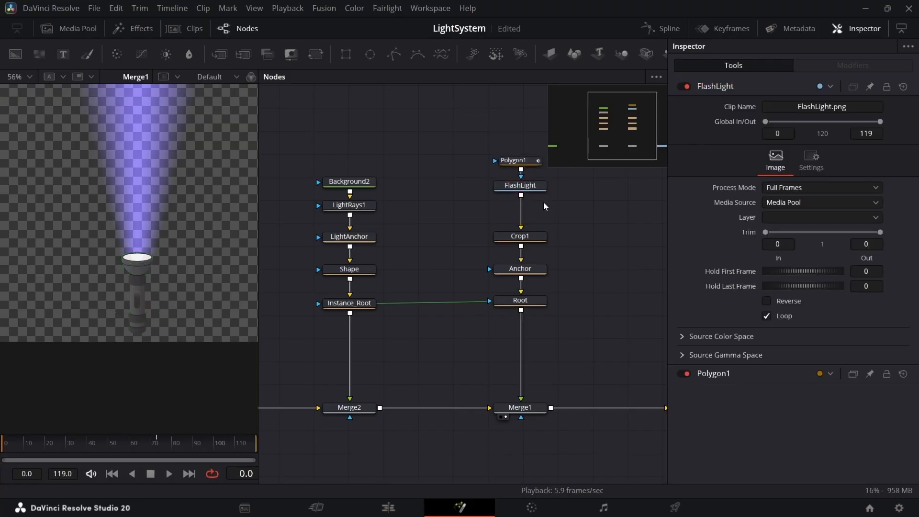
scroll(537, 194, "up", 1)
Step: Insert a Color Corrector node between FlashLight and Crop1 and space the nodes around it more widely
key("shift+space")
type("xf")
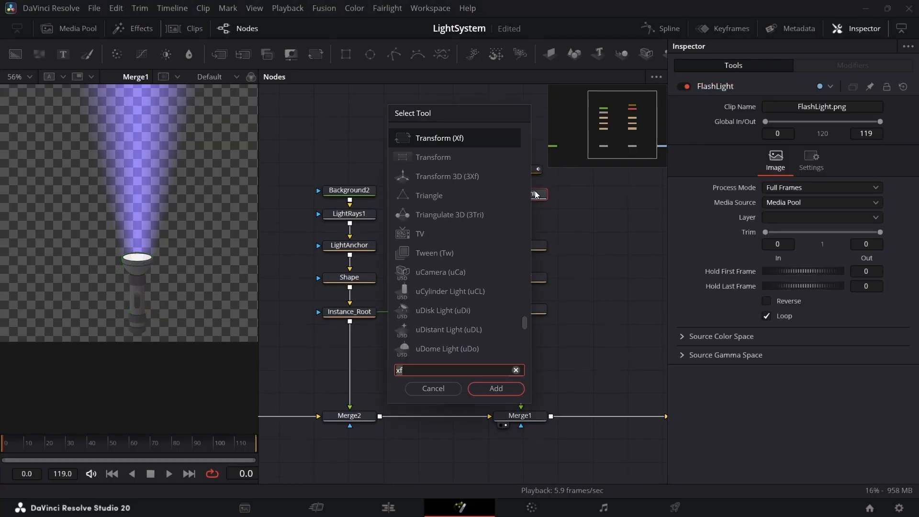
key("BackSpace")
key("BackSpace")
type("g")
type("m")
key("BackSpace")
key("BackSpace")
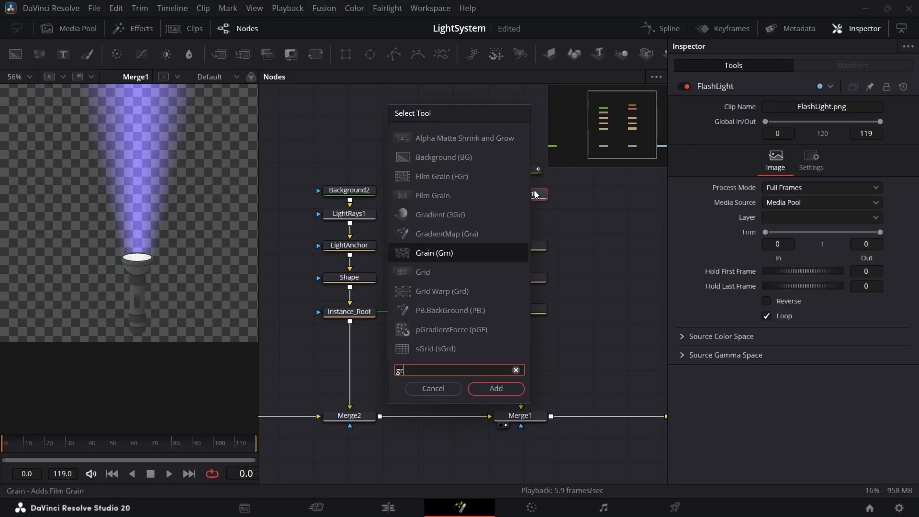
type("cc")
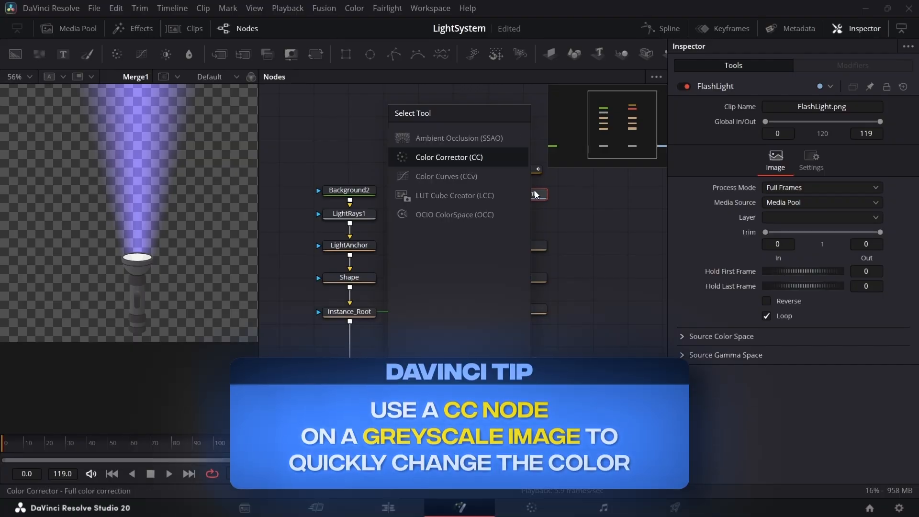
key("Return")
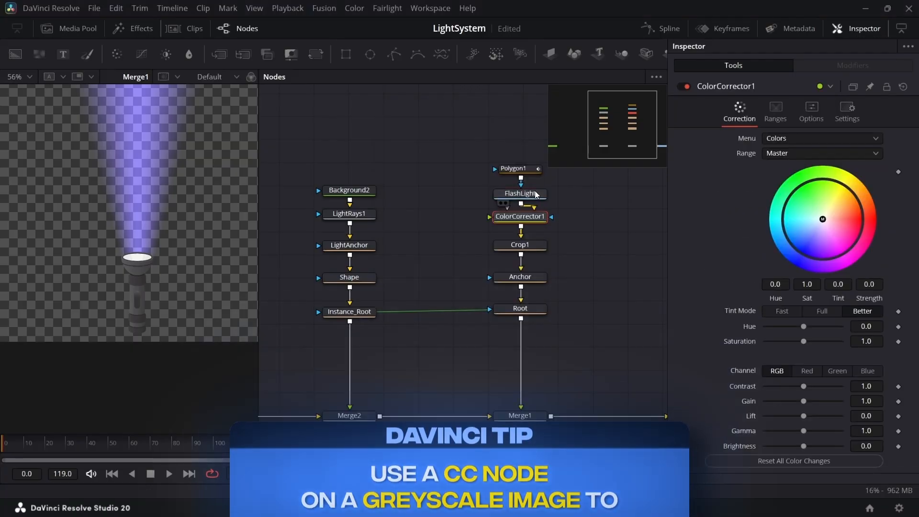
left_click_drag(553, 197, 538, 179)
left_click_drag(526, 217, 527, 217)
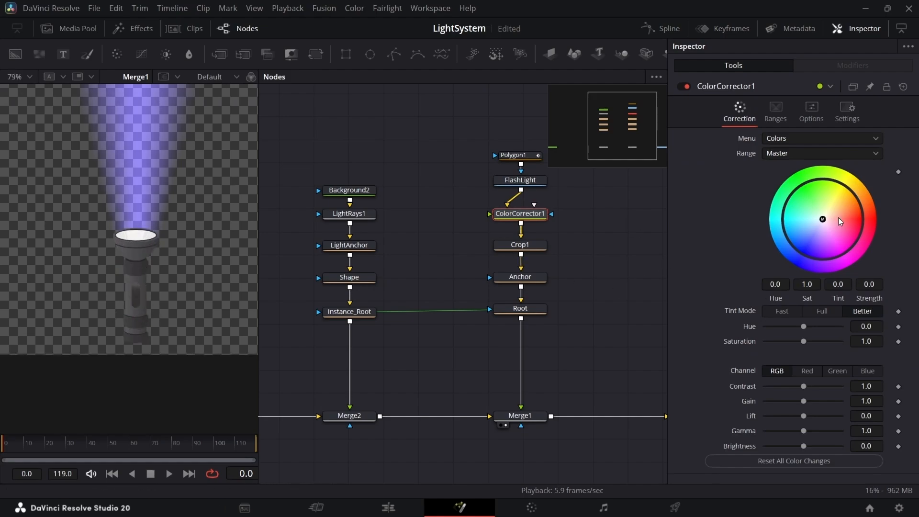
Step: Tint the flashlight body blue with the ColorCorrector1 color wheel, using Tint about 1.61 and Strength 0.6613
left_click_drag(814, 243, 814, 204)
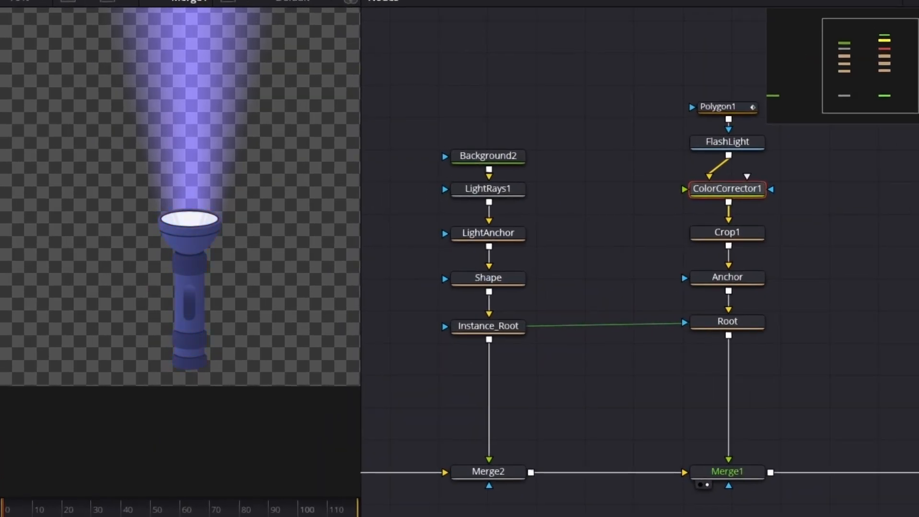
mouse_move(813, 242)
left_mouse_down()
mouse_move(821, 246)
mouse_move(808, 247)
left_mouse_up()
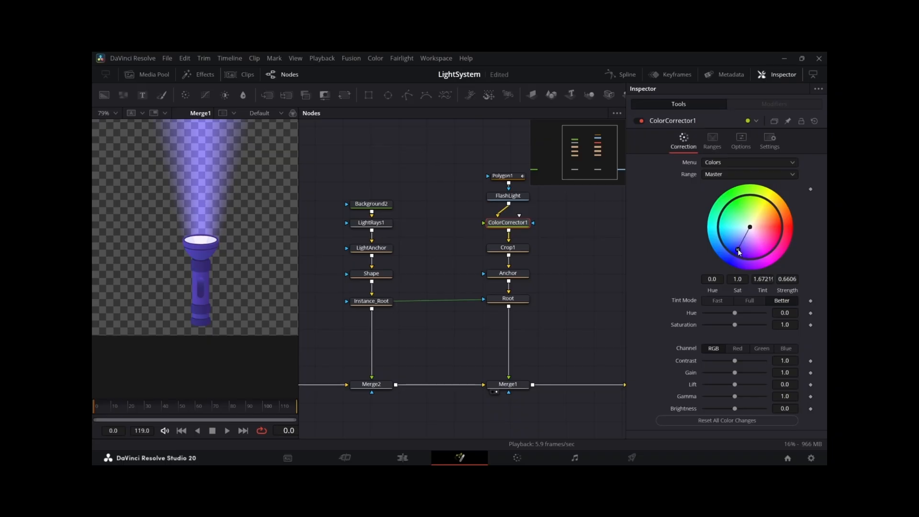
left_click_drag(682, 251, 681, 252)
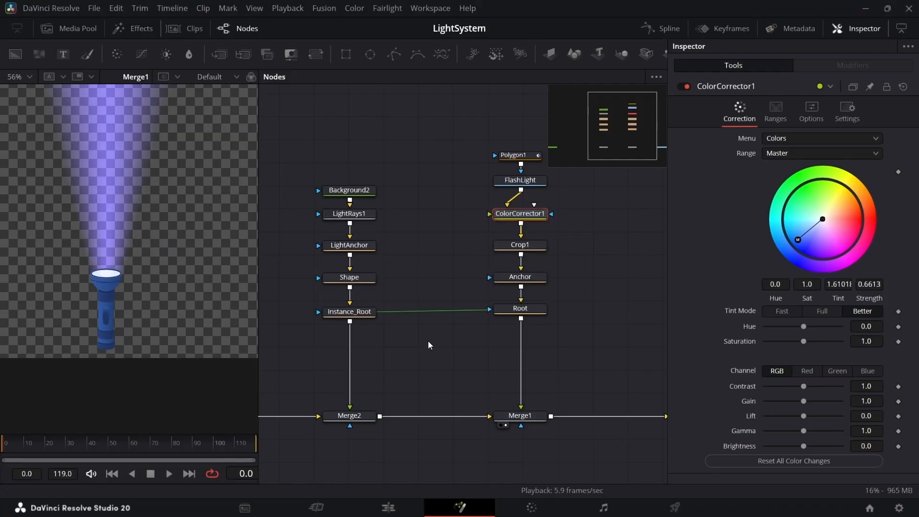
scroll(479, 331, "down", 5)
scroll(480, 332, "up", 5)
Step: Shift the flashlight and beam sideways together by setting Root's Center X to 0.356
left_click(480, 326)
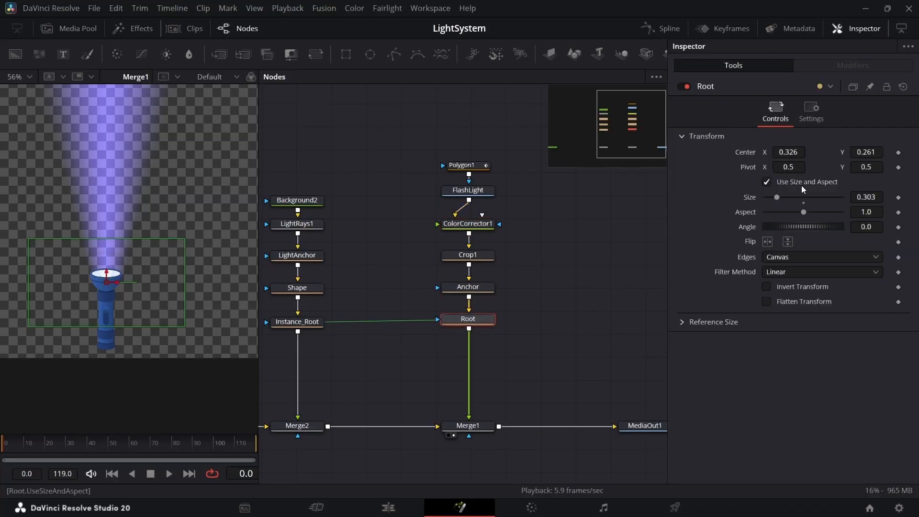
left_click_drag(789, 152, 826, 152)
scroll(181, 249, "down", 2)
scroll(140, 251, "up", 1)
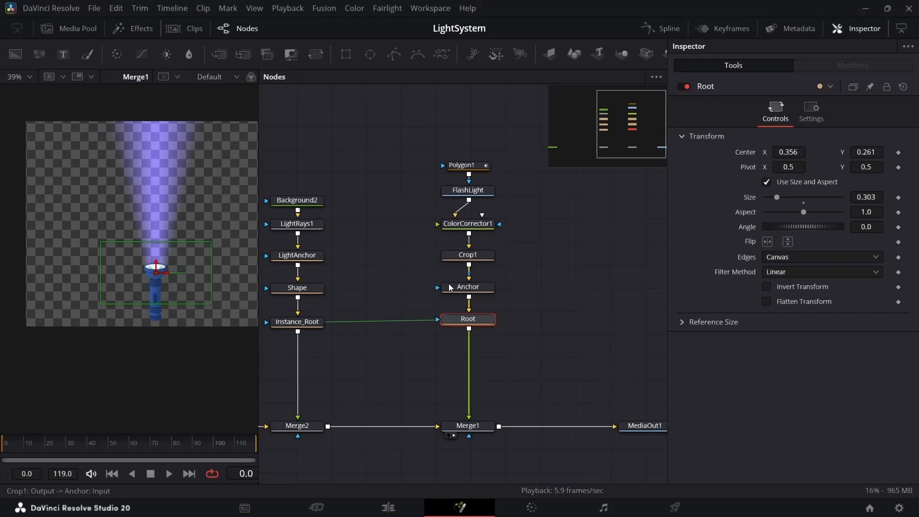
Step: Insert a Dissolve node between Instance_Root and Merge2
left_click_drag(336, 342, 452, 309)
left_click(411, 290)
scroll(431, 268, "up", 3)
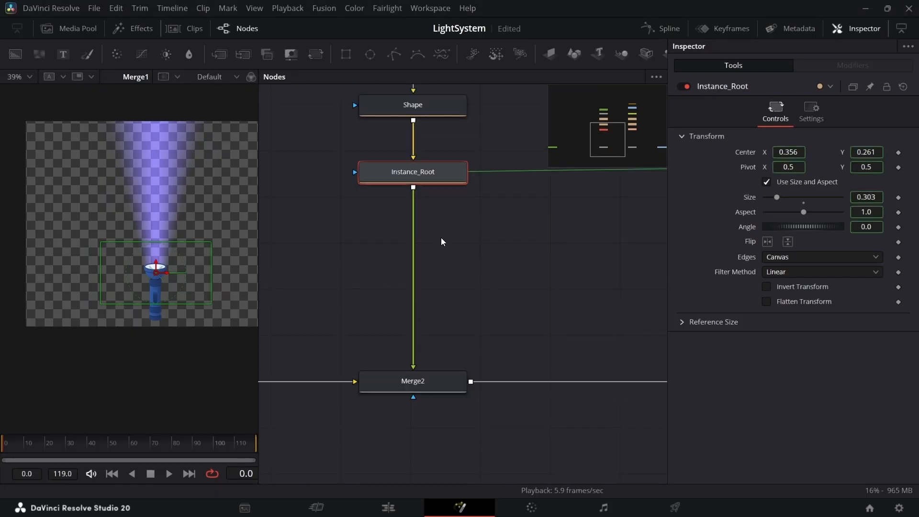
key("shift+space")
type("cc")
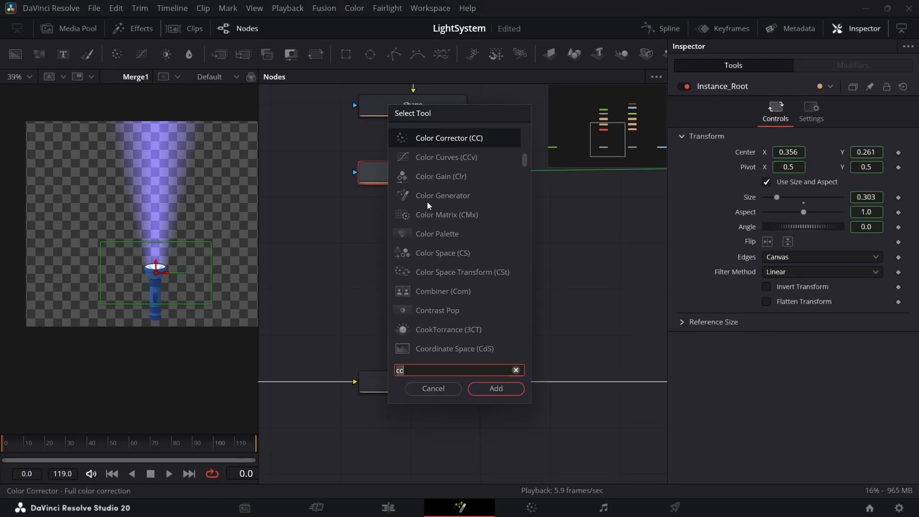
key("BackSpace")
key("BackSpace")
type("diss")
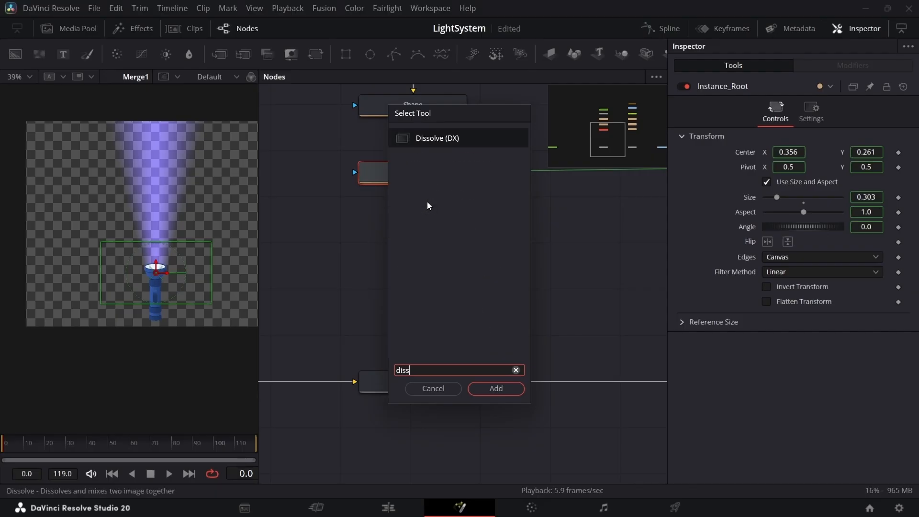
key("Return")
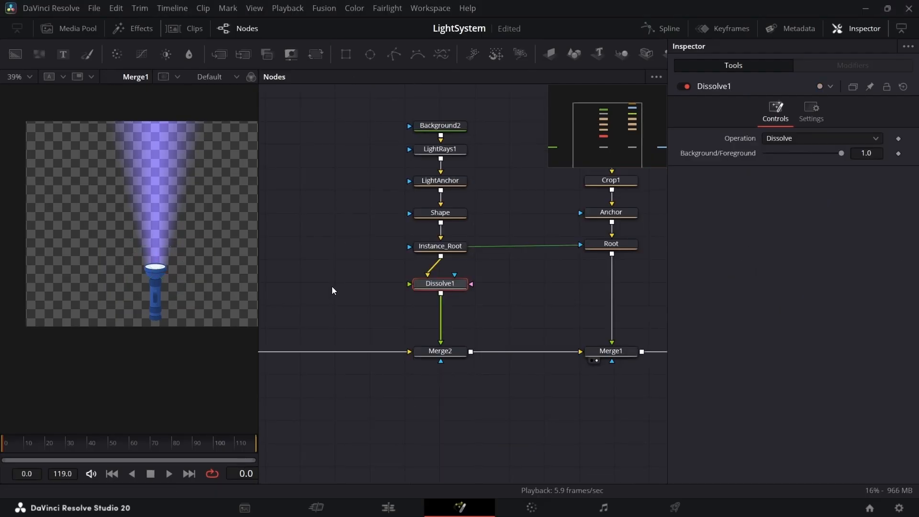
Step: Add a Background node beside Dissolve1 and connect its output to Dissolve1's free image input
scroll(331, 288, "up", 3)
left_click(342, 294)
key("shift+space")
type("bg")
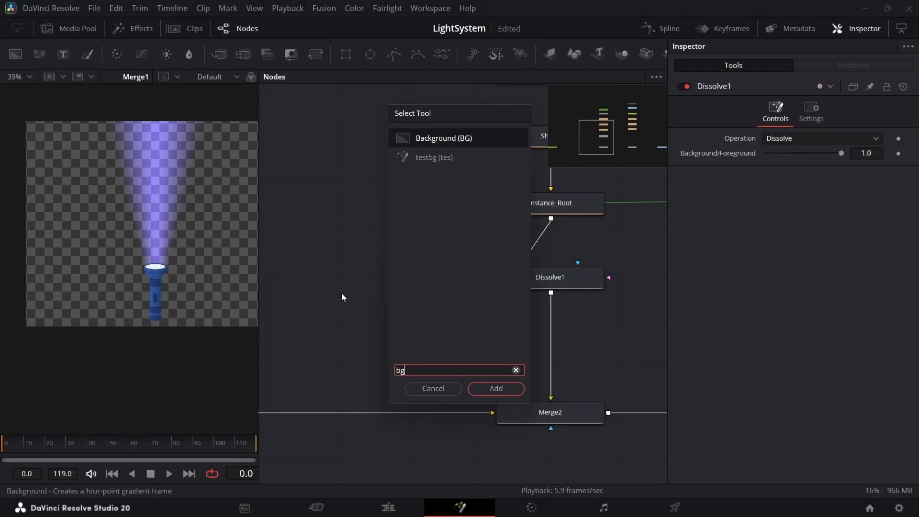
key("Return")
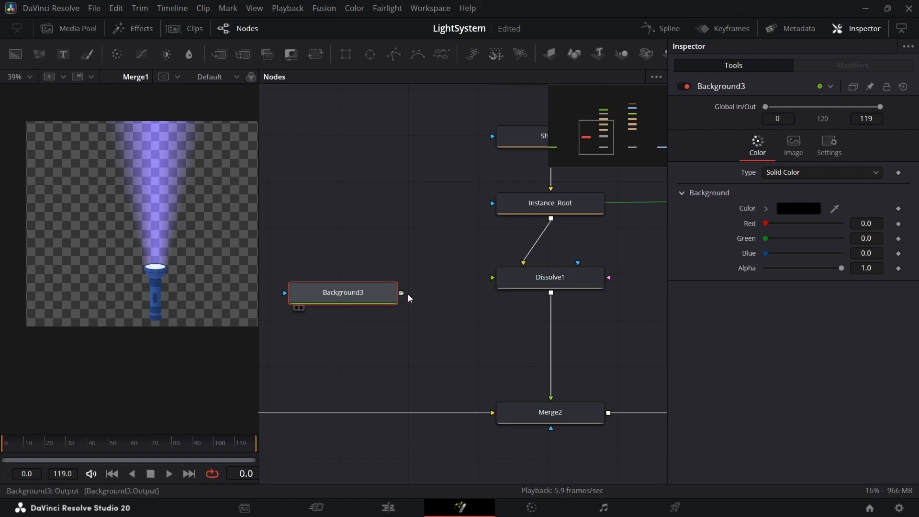
left_click_drag(401, 293, 404, 272)
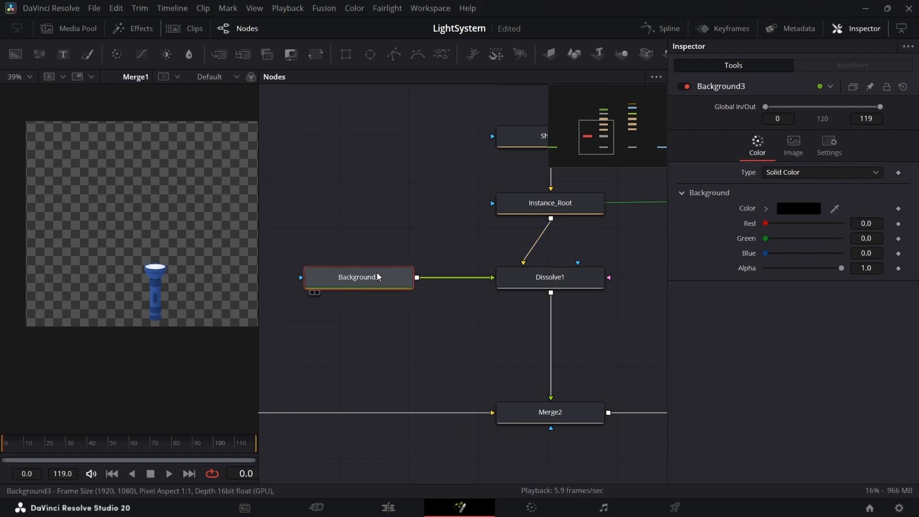
Step: View Dissolve1 on its own and sweep Background/Foreground down and back to 1.0 to compare its two inputs
left_click(535, 282)
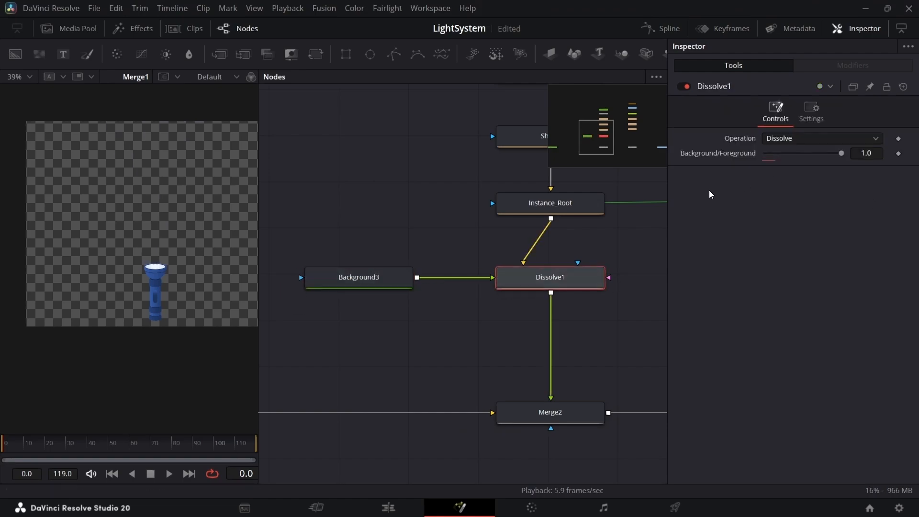
left_click_drag(549, 291, 530, 295)
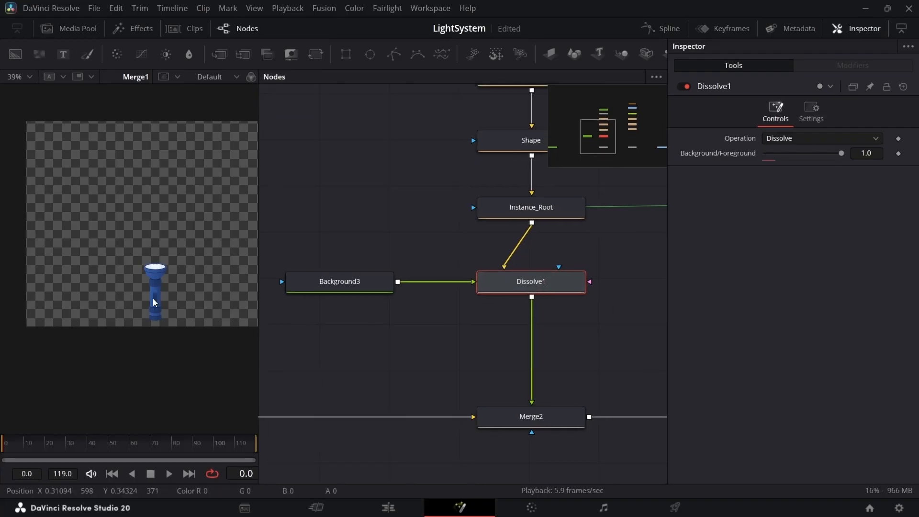
left_click(376, 290)
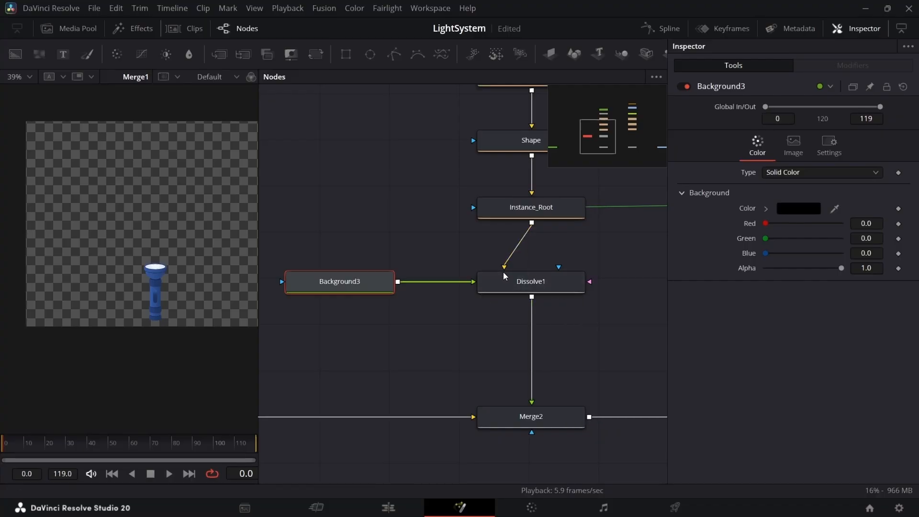
left_click(542, 216)
left_click(492, 282)
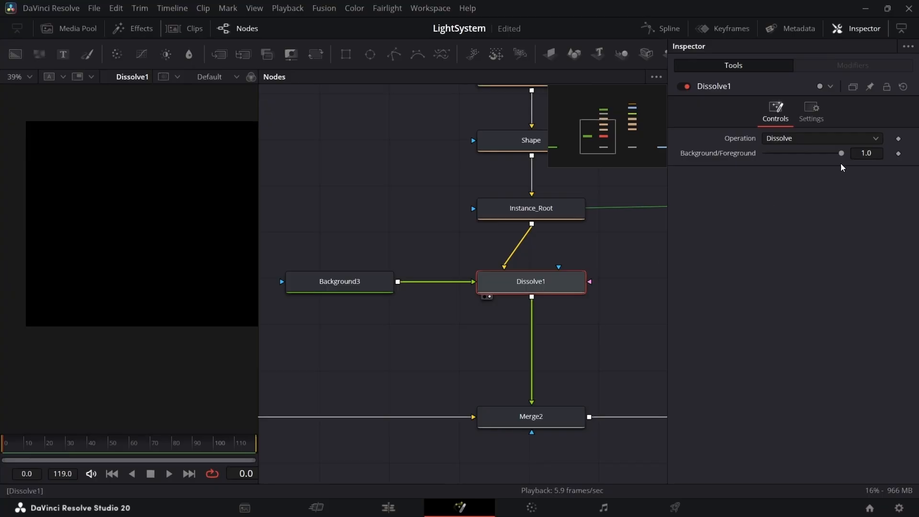
left_click_drag(843, 154, 795, 153)
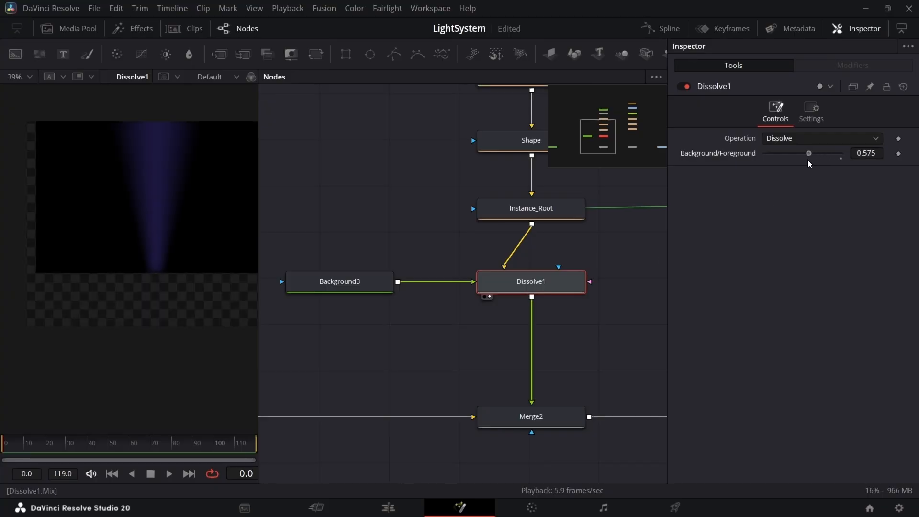
left_click_drag(778, 204, 844, 206)
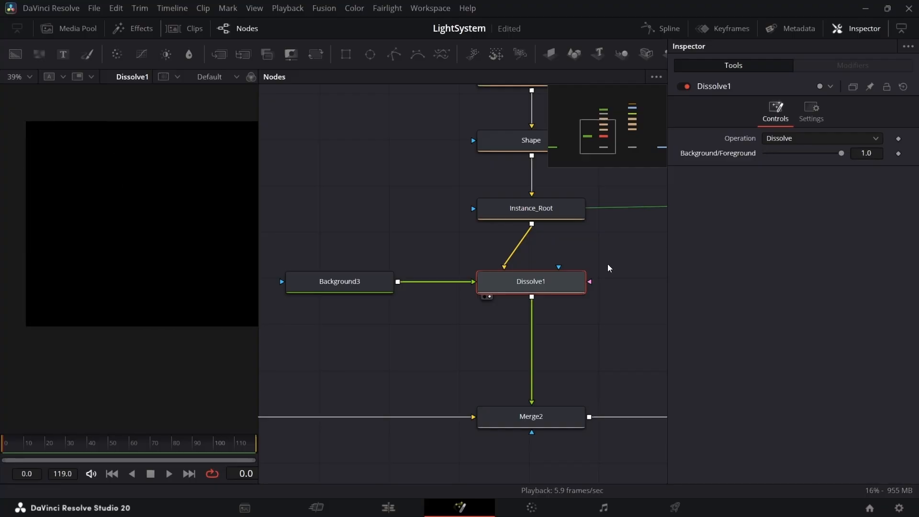
Step: Make the Background3 node fully transparent by setting its Alpha to 0.0
left_click(350, 286)
left_click_drag(841, 271, 745, 285)
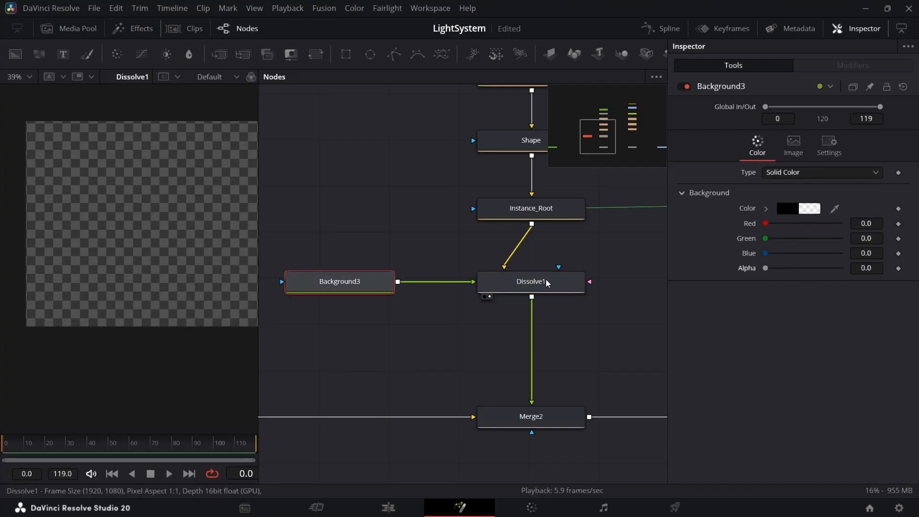
Step: Swap Dissolve1's inputs so the beam is the foreground, and set Background/Foreground to 1.0
left_click(565, 284)
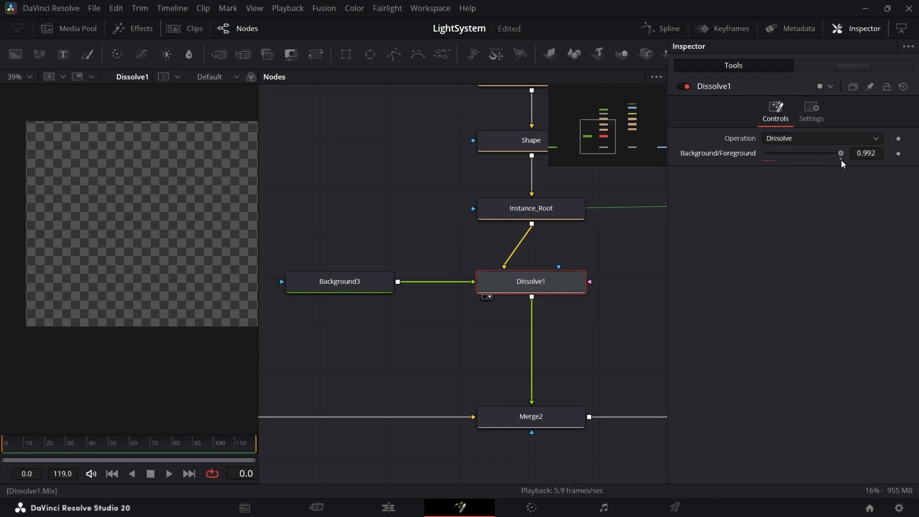
left_click_drag(842, 154, 758, 200)
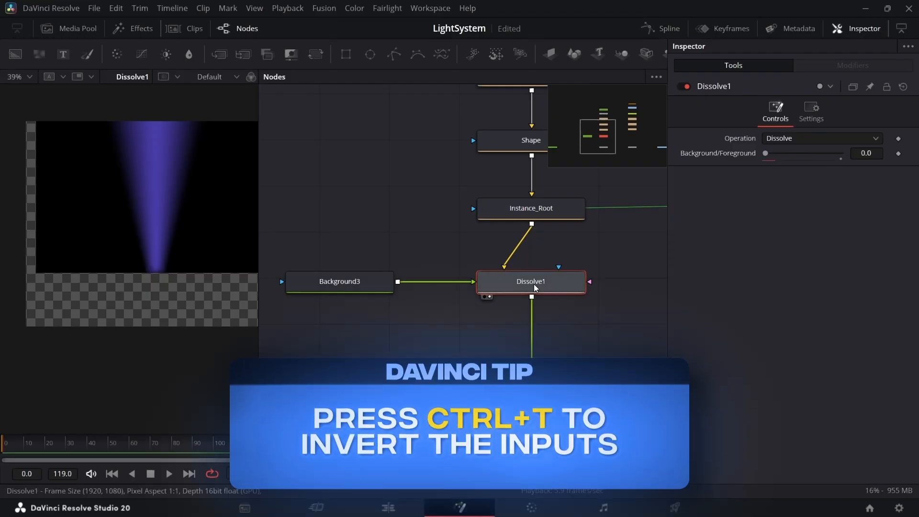
key("ctrl+t")
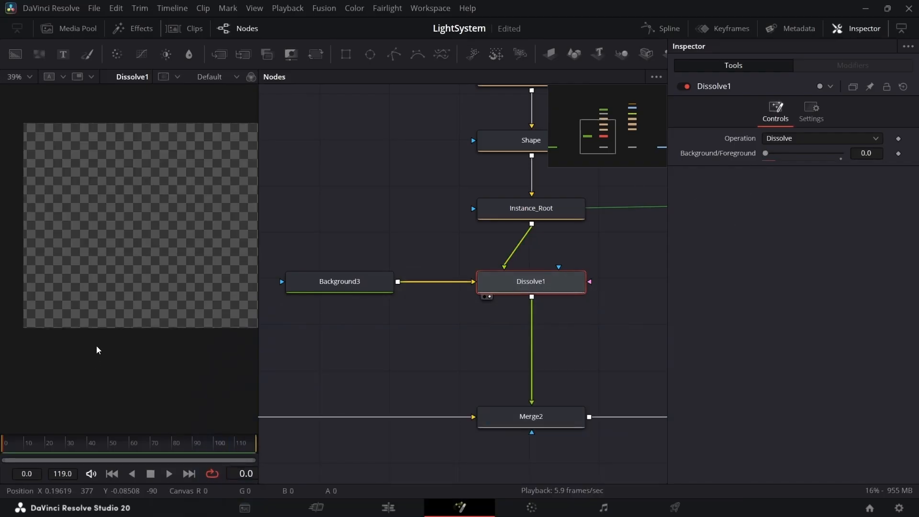
left_click_drag(766, 154, 843, 155)
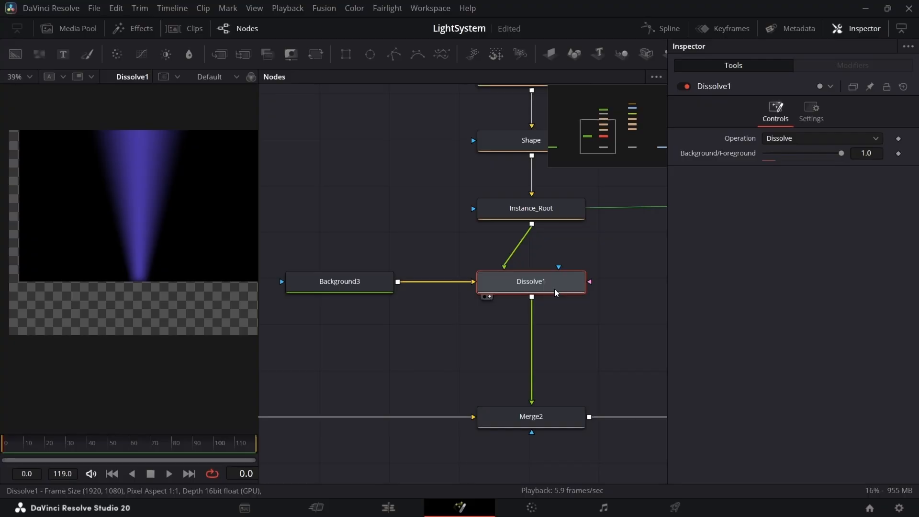
Step: Rename the Dissolve1 node as Intensity
key("F2")
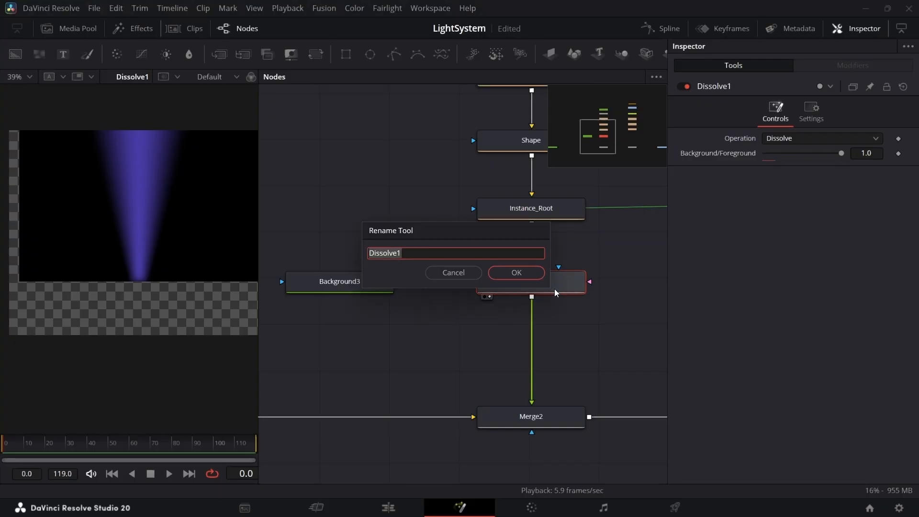
type("Brig")
key("BackSpace")
key("BackSpace")
key("BackSpace")
key("BackSpace")
type("Intensity")
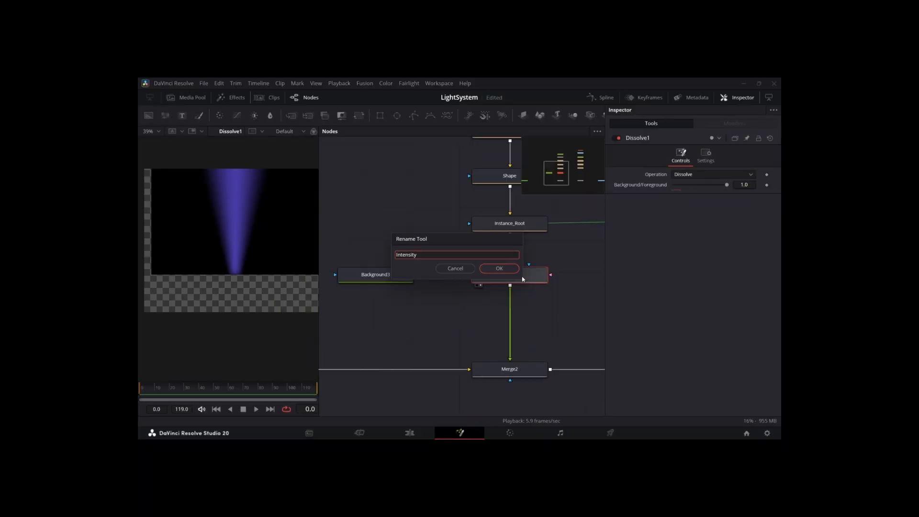
left_click(524, 272)
Step: Show the final MediaOut1 output in the viewer
left_click_drag(444, 300, 412, 298)
left_click(506, 314)
key("2")
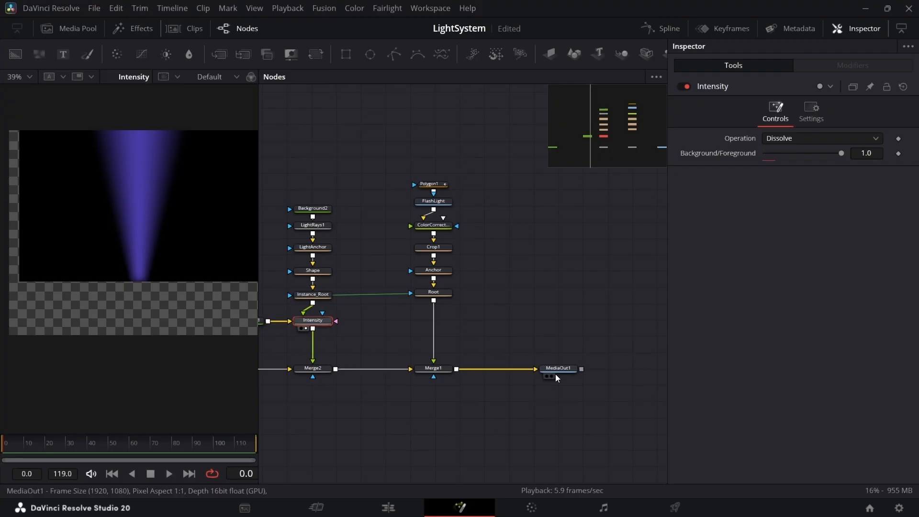
scroll(407, 320, "up", 4)
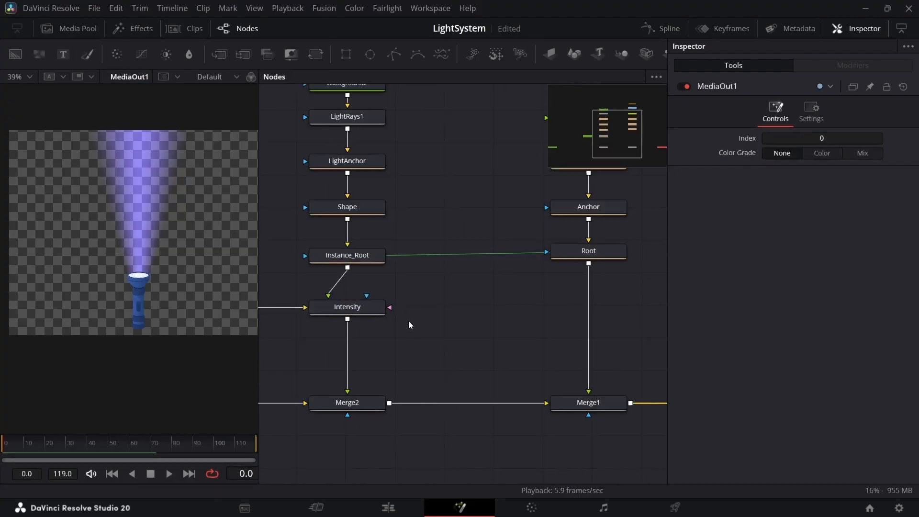
Step: Try varying Intensity's Background/Foreground and Root's Angle and Center X, and undo the Root changes
left_click(348, 309)
left_click_drag(840, 155, 862, 184)
left_click(606, 260)
left_click_drag(866, 227, 863, 197)
left_click_drag(791, 154, 797, 153)
key("ctrl+z")
key("ctrl+z")
key("ctrl+z")
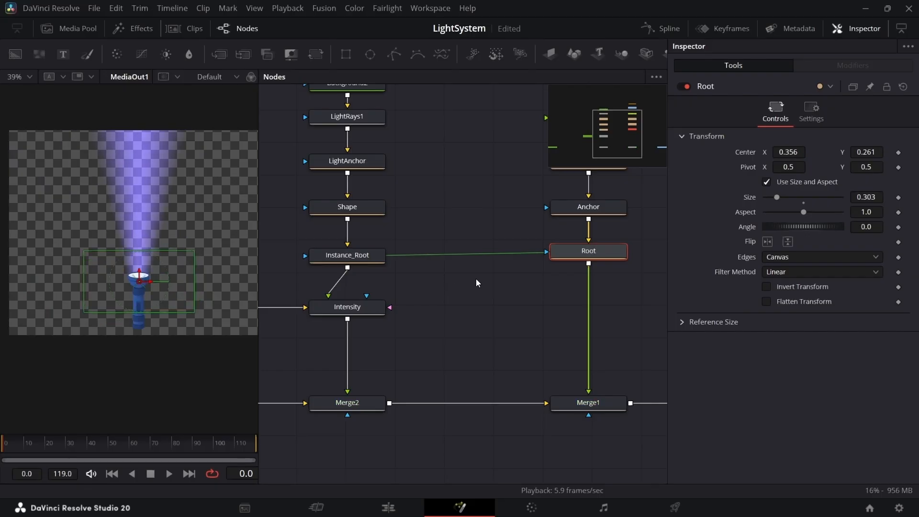
Step: Add an unconnected Background node in the empty area beside the flashlight node chain
scroll(510, 320, "down", 3)
left_click_drag(511, 320, 371, 312)
scroll(481, 377, "down", 3)
left_click_drag(482, 386, 562, 357)
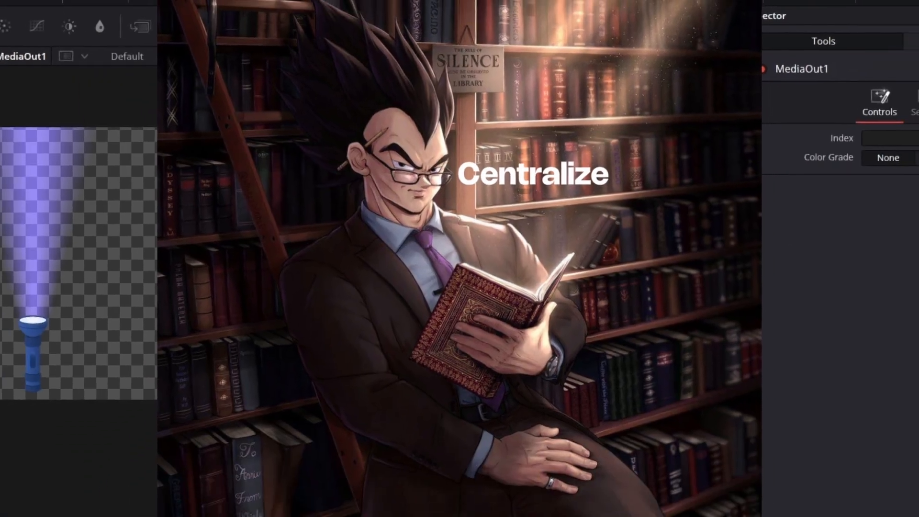
scroll(446, 287, "up", 5)
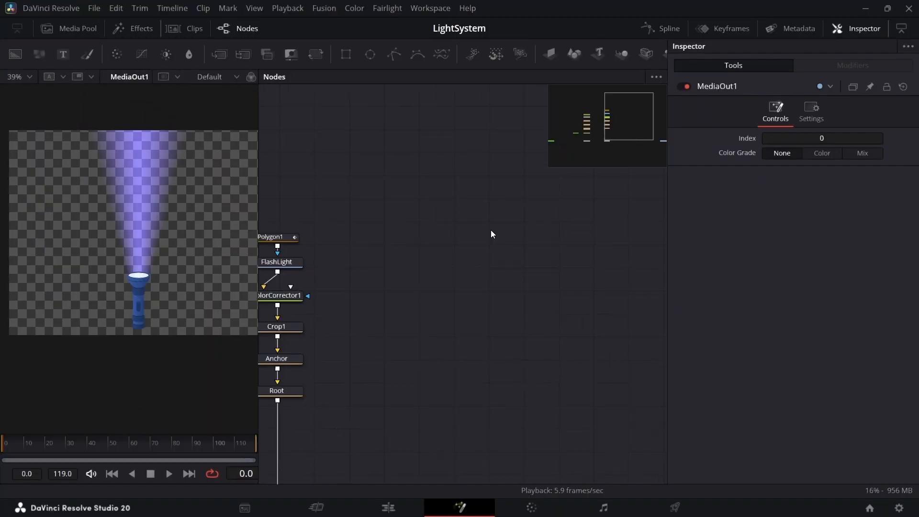
key("shift+space")
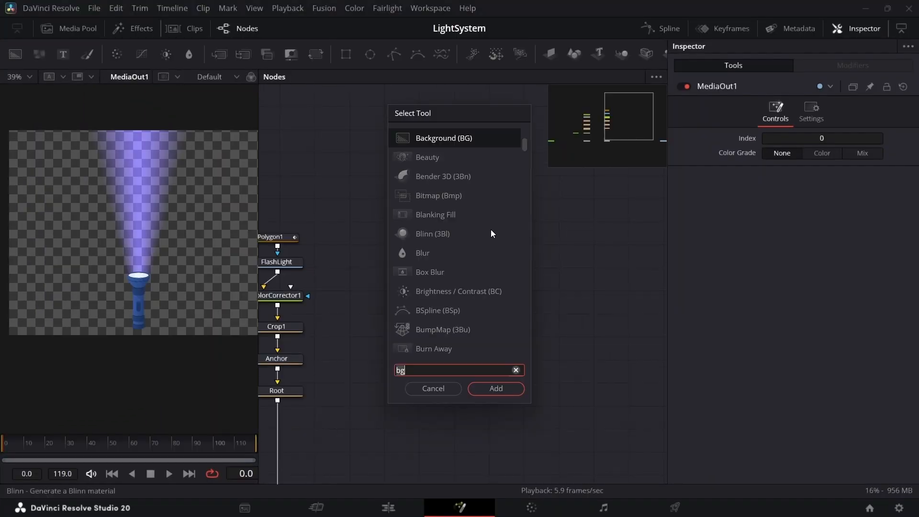
key("Return")
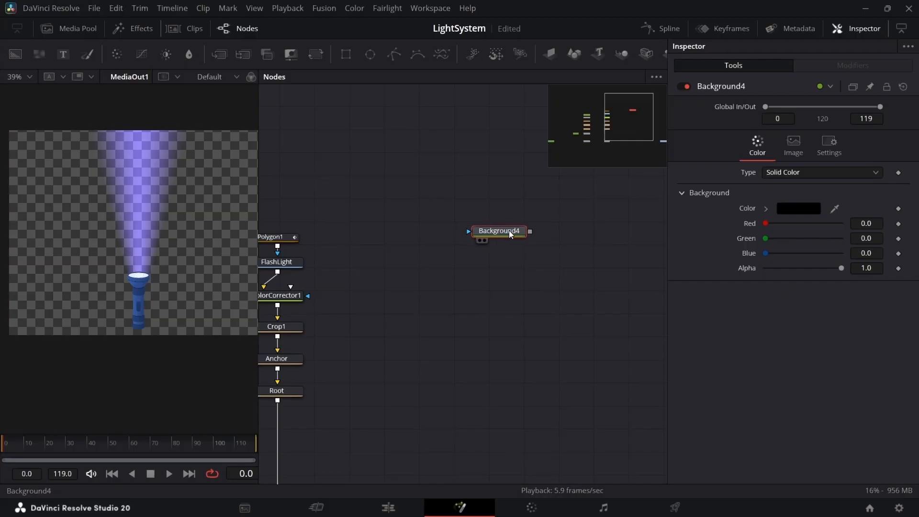
mouse_move(510, 234)
left_mouse_down()
mouse_move(507, 215)
mouse_move(505, 223)
left_mouse_up()
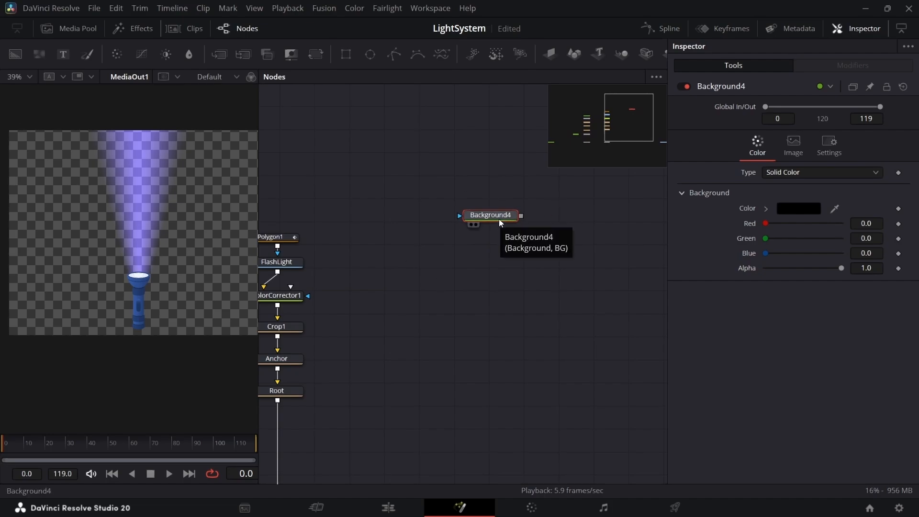
Step: Rename the Background4 node as RigControl
key("F2")
type("R")
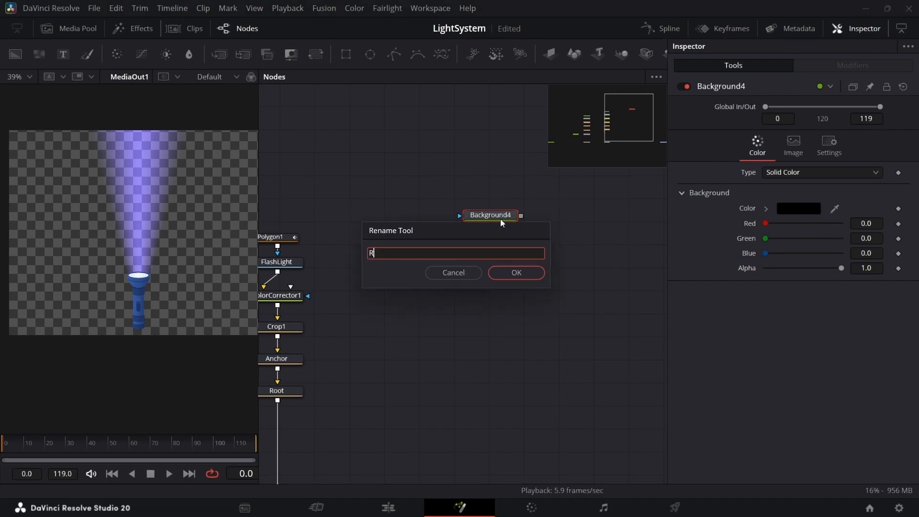
type("igControl")
key("Return")
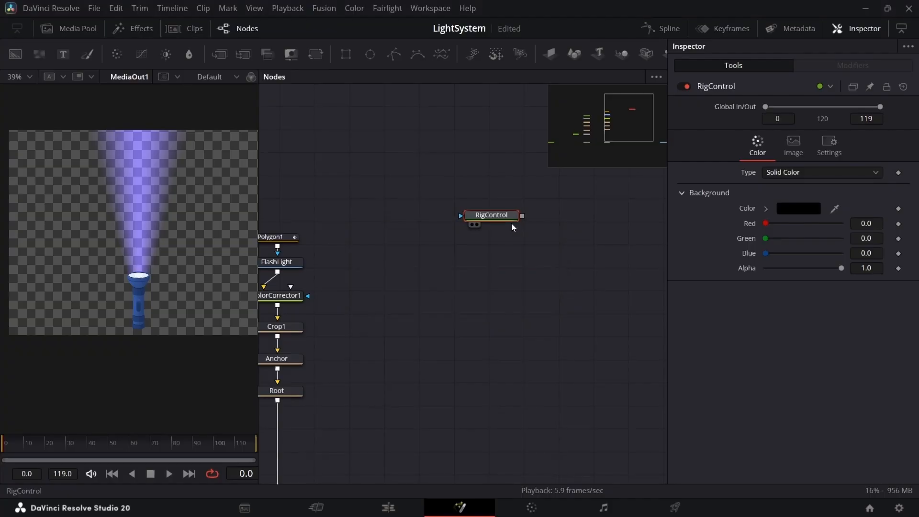
Step: Define a custom Number control named Intensity on RigControl's User page, with SliderControl as its input control
right_click(513, 222)
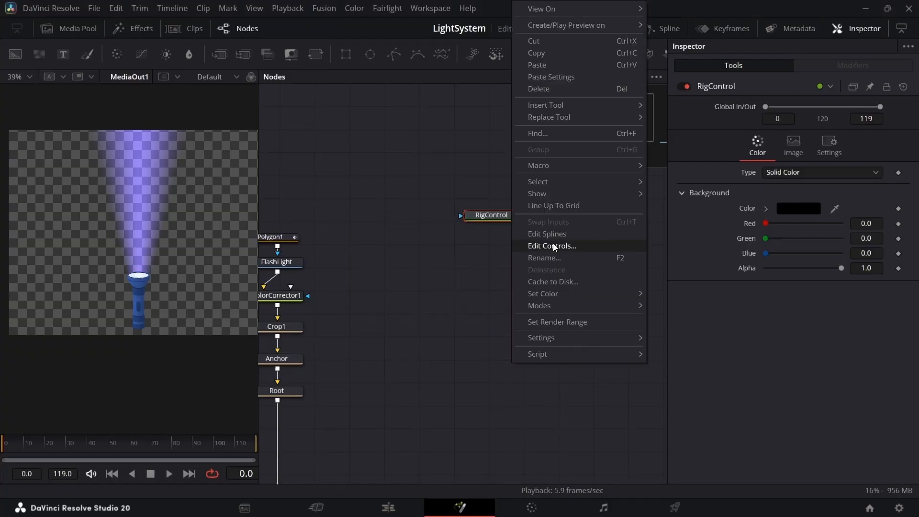
left_click(564, 249)
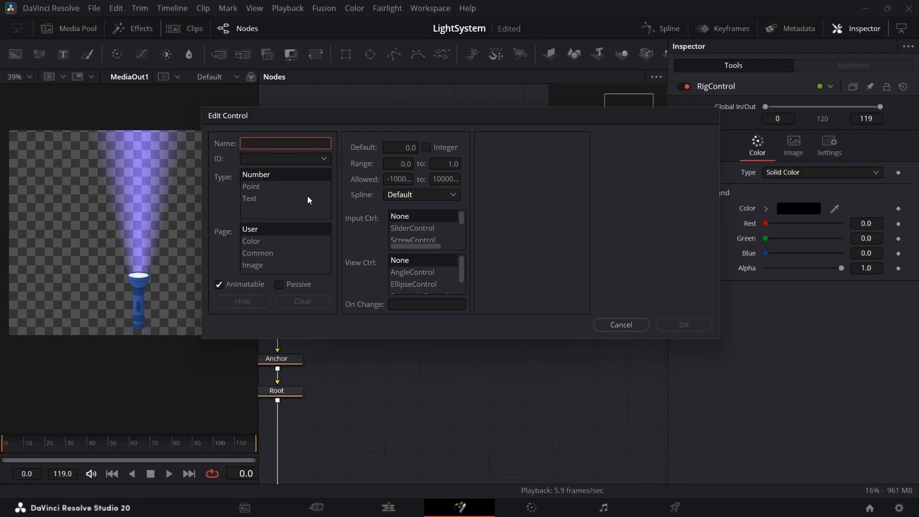
type("Intensity")
scroll(412, 229, "down", 1)
scroll(412, 233, "up", 1)
left_click(424, 230)
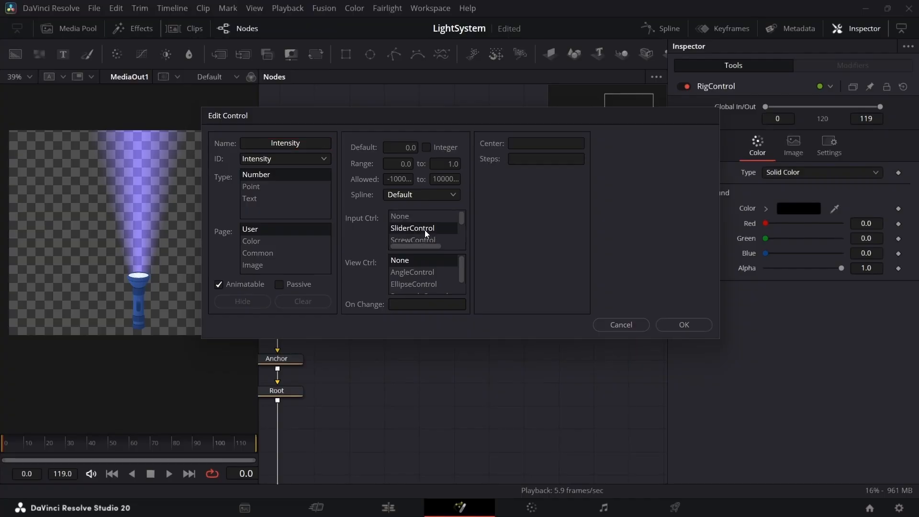
Step: Enter the Intensity slider's range limits, create the control and display it among RigControl's user controls
left_click(407, 165)
key("BackSpace")
key("BackSpace")
left_click(460, 164)
key("BackSpace")
key("BackSpace")
left_click(682, 325)
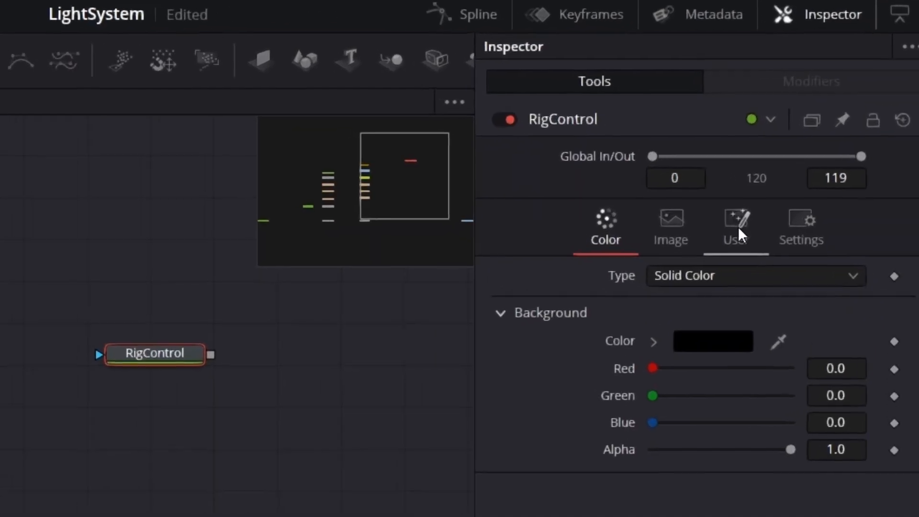
left_click(739, 228)
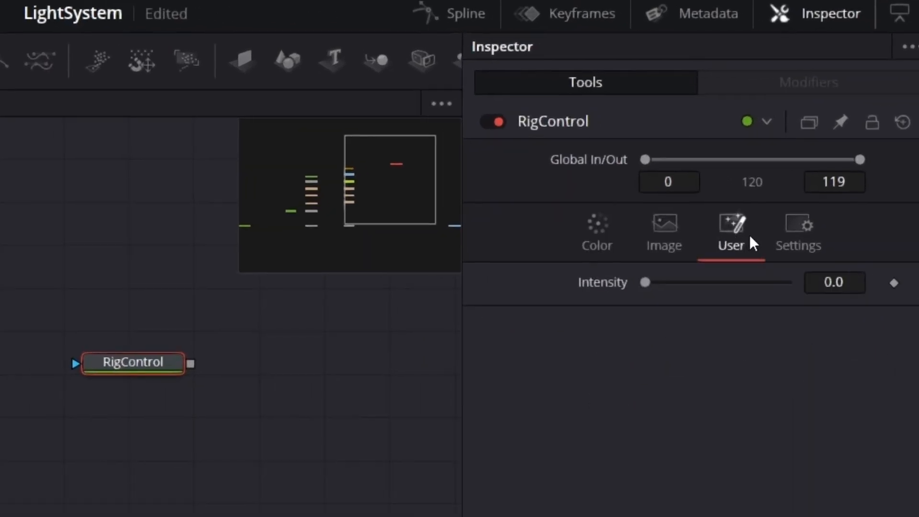
Step: Link the Intensity node's Background/Foreground blend to the custom slider with the expression RigControl.Intensity
left_click_drag(656, 293, 645, 332)
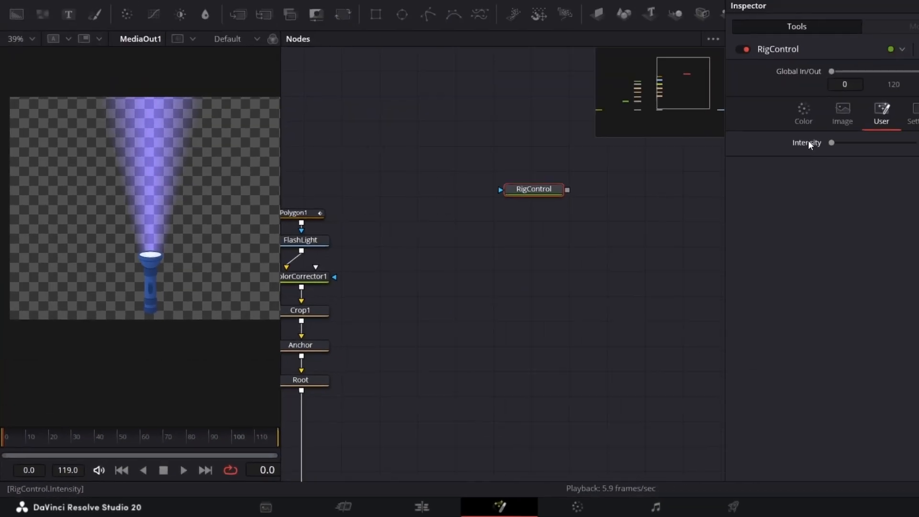
scroll(548, 254, "down", 5)
left_click_drag(424, 341, 453, 332)
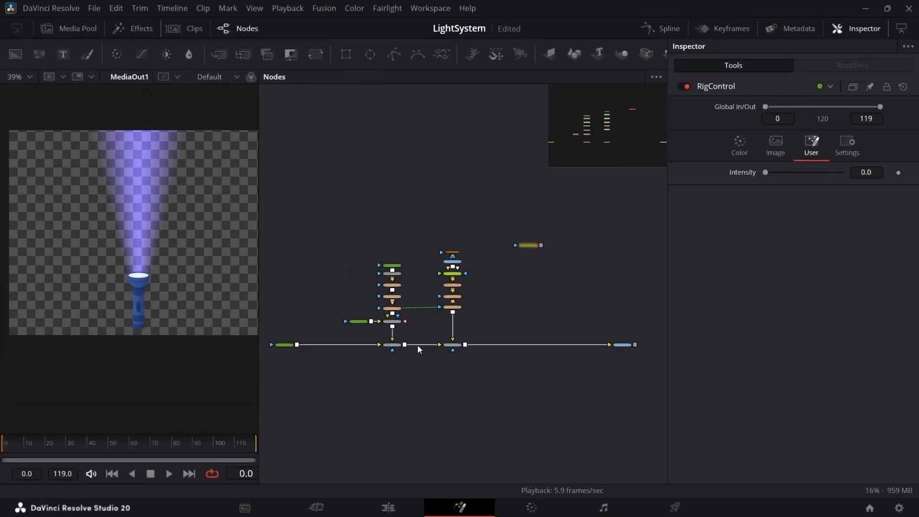
scroll(386, 315, "up", 5)
left_click(420, 324)
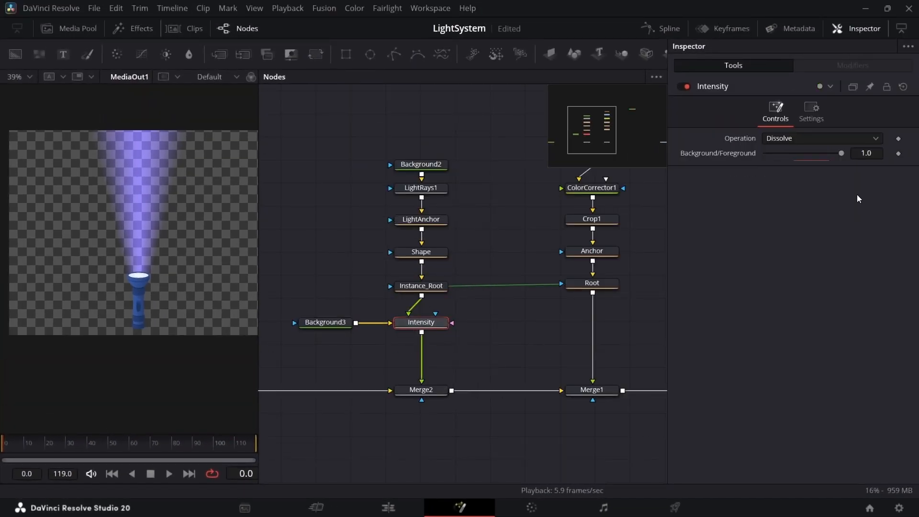
right_click(728, 154)
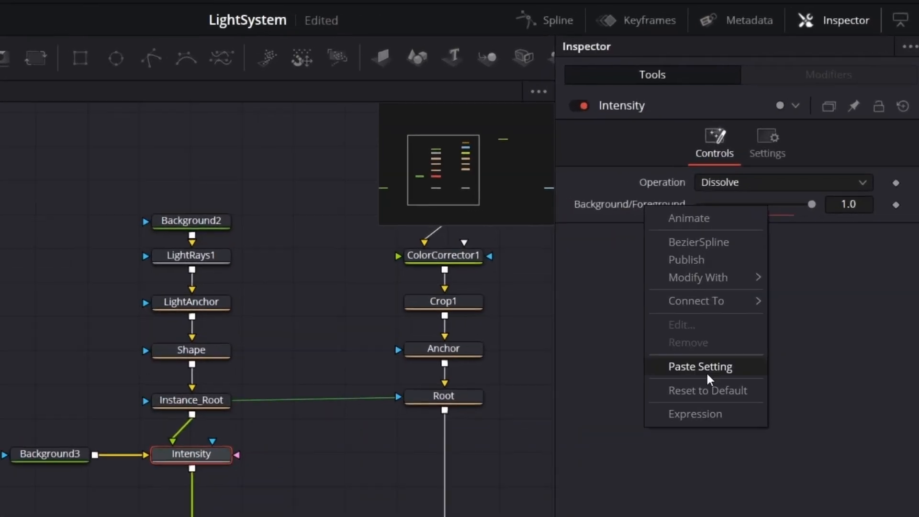
left_click(695, 413)
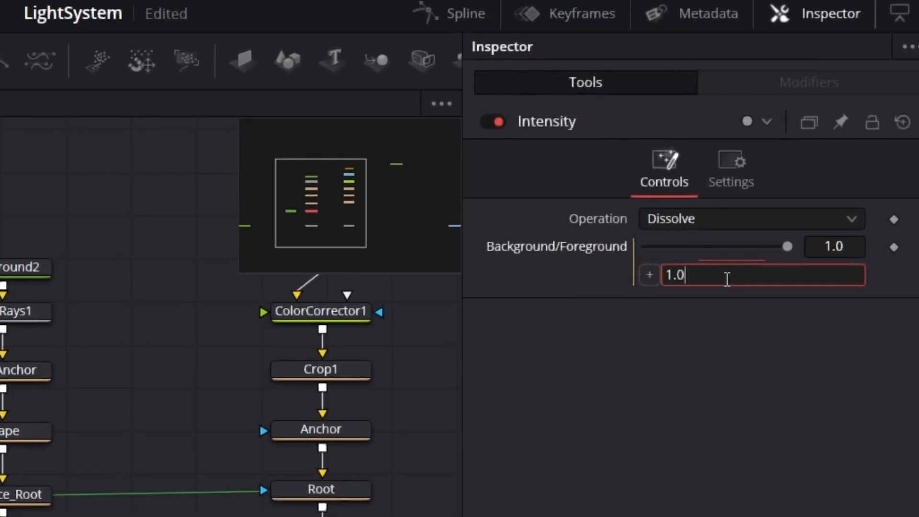
double_click(728, 279)
type("RigCont")
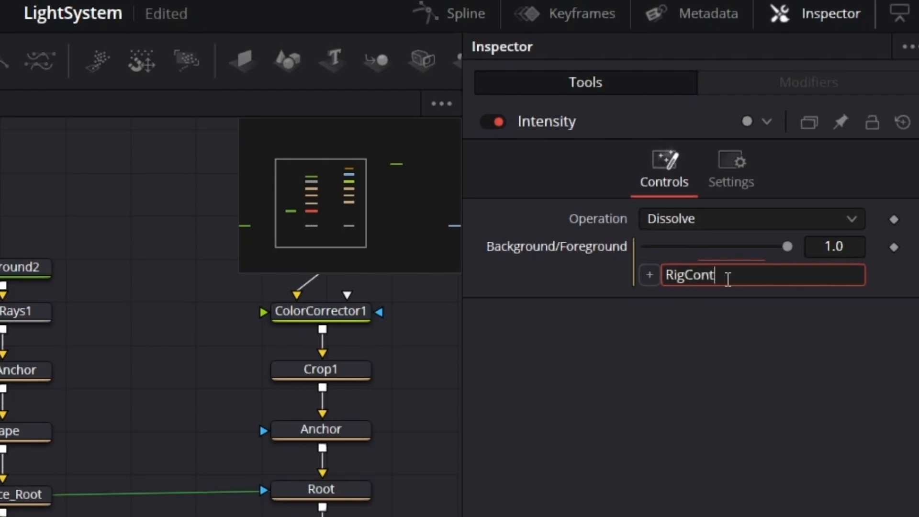
type("rol")
type(".Intens")
type("ity")
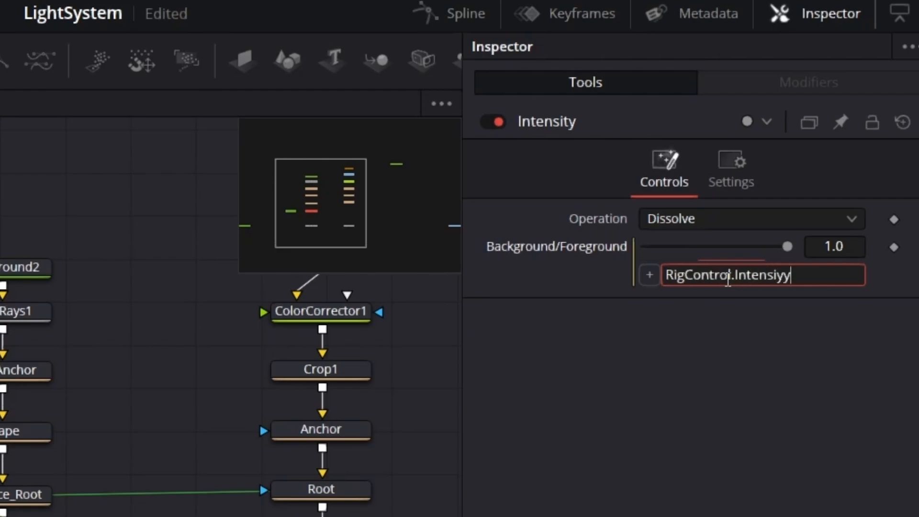
key("BackSpace")
key("BackSpace")
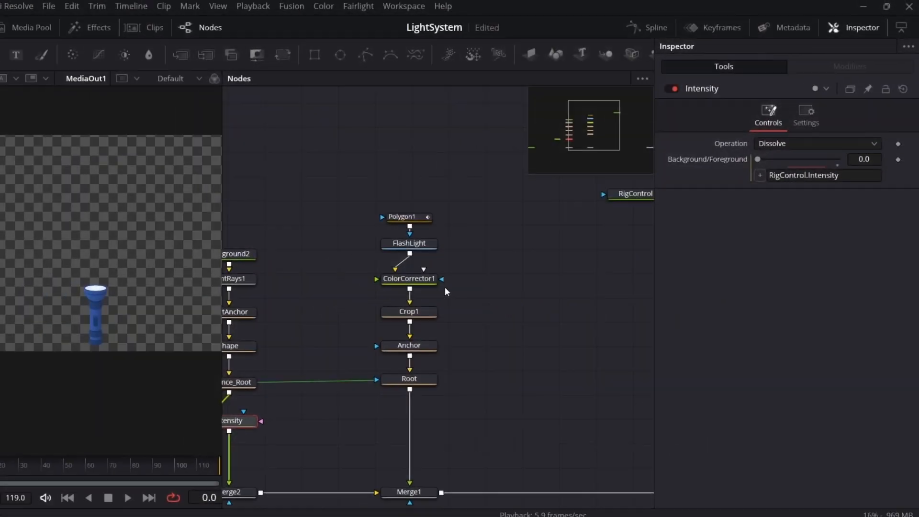
Step: Set RigControl's Intensity to 1.0 and save the project
left_click(637, 194)
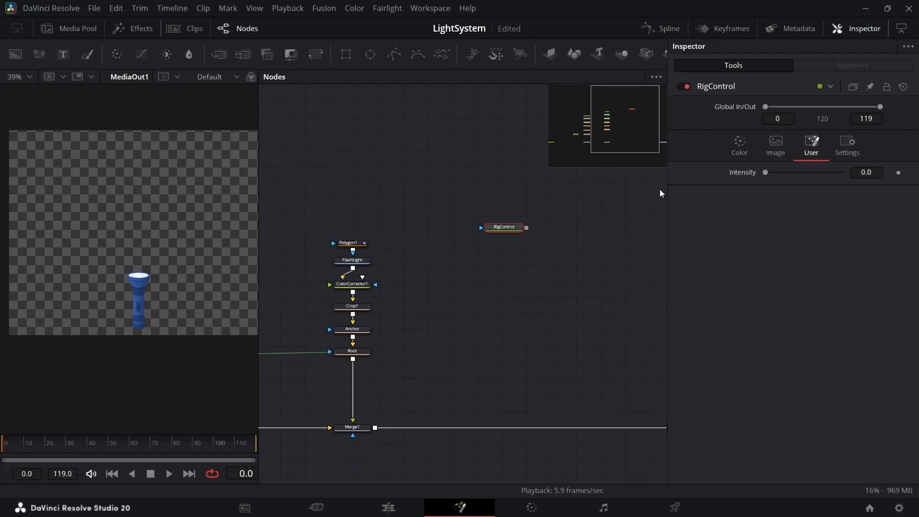
left_click_drag(766, 172, 895, 225)
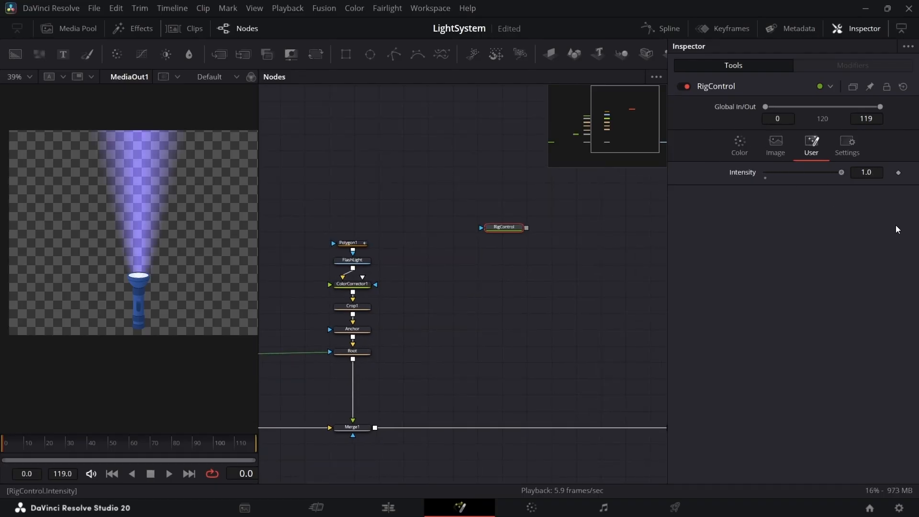
left_click_drag(509, 230, 531, 230)
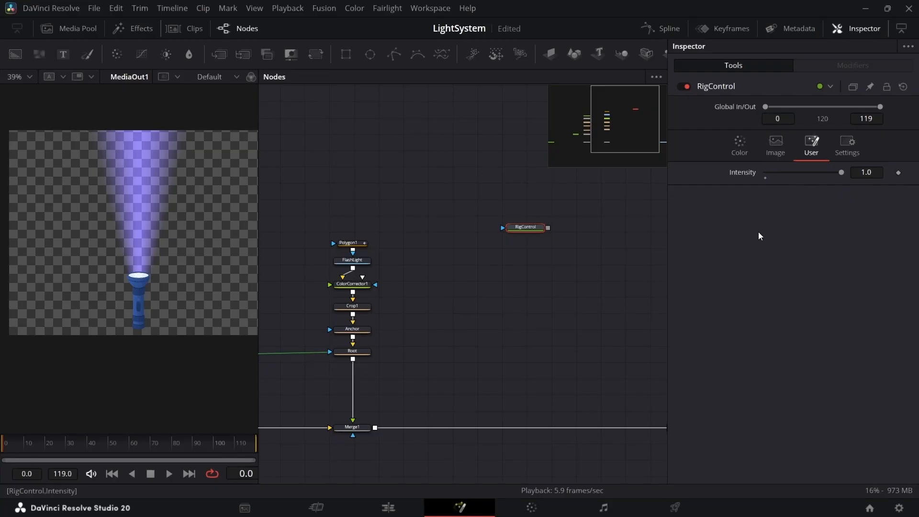
key("ctrl+s")
Step: Colour the RigControl node yellow and frame it with a matching underlay titled CR
left_click_drag(337, 336, 368, 302)
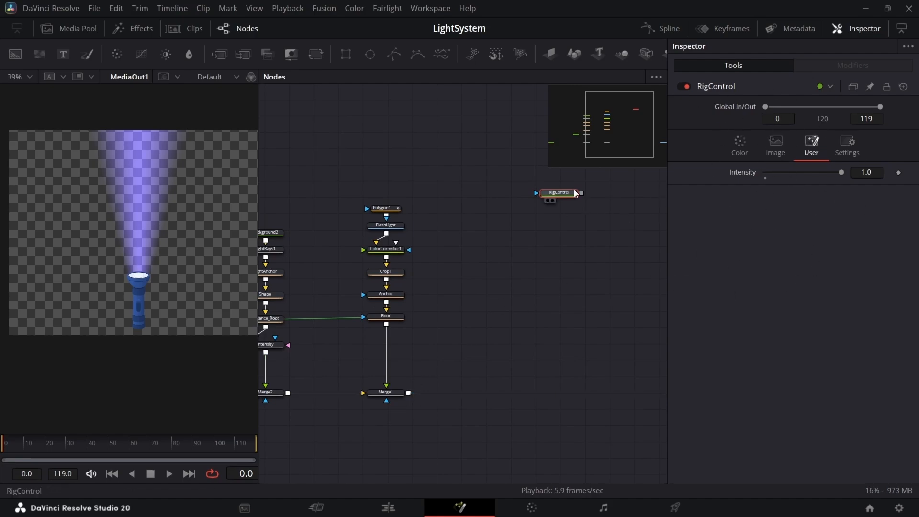
left_click_drag(529, 230, 515, 232)
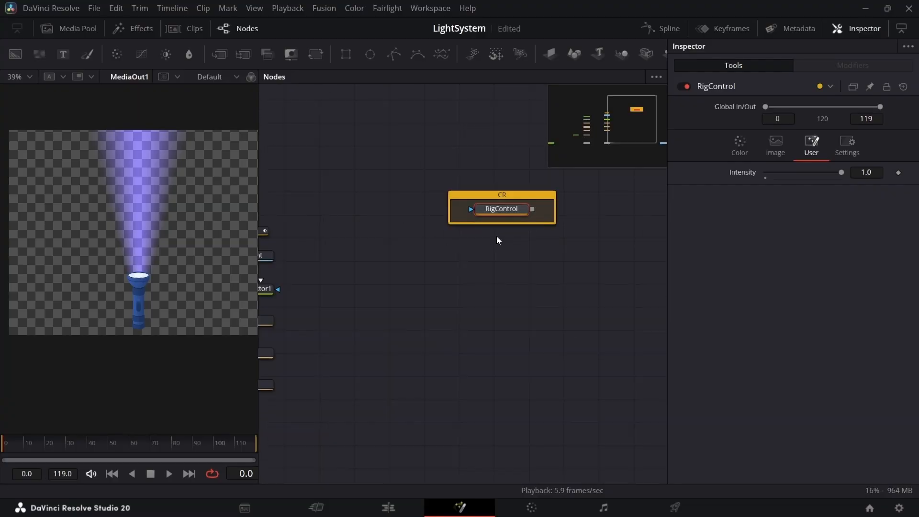
scroll(475, 262, "down", 3)
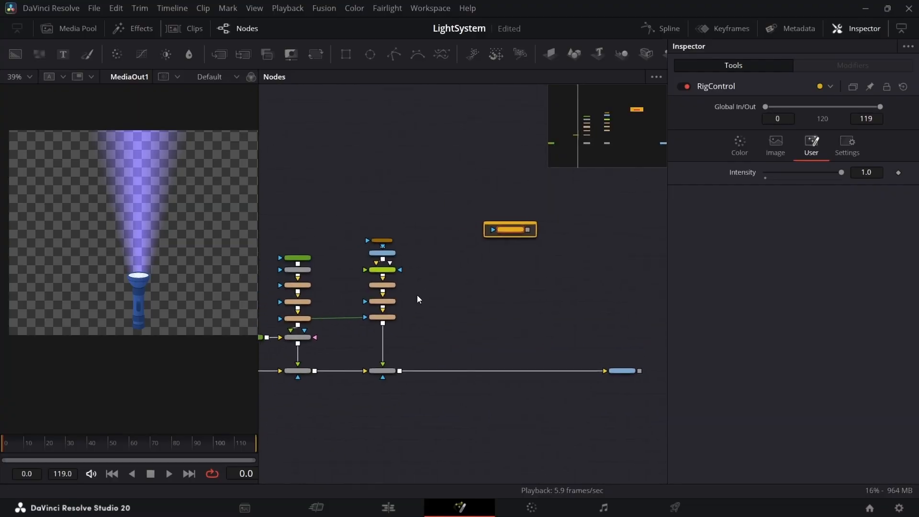
scroll(367, 290, "up", 3)
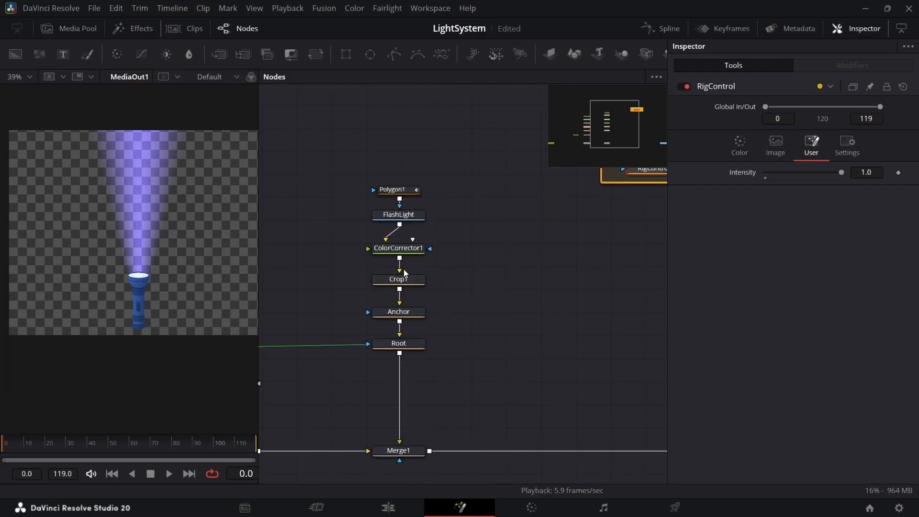
Step: Add a custom Point control named Position to RigControl's User page, with OffsetControl as its input control
left_click(400, 343)
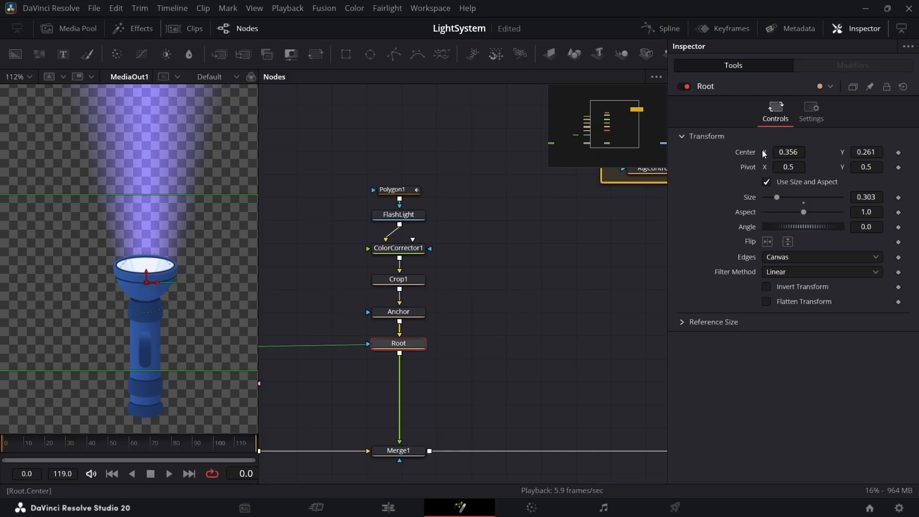
left_click_drag(522, 270, 383, 338)
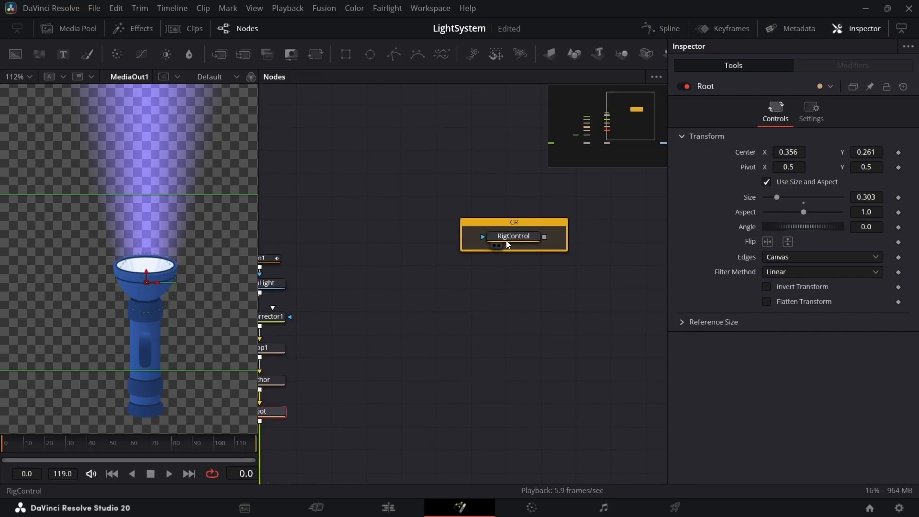
left_click(507, 240)
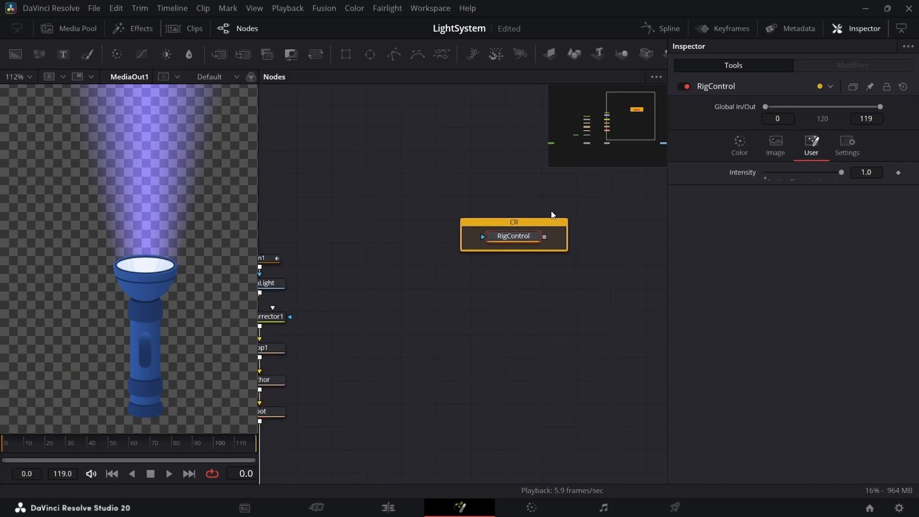
right_click(529, 236)
left_click(584, 244)
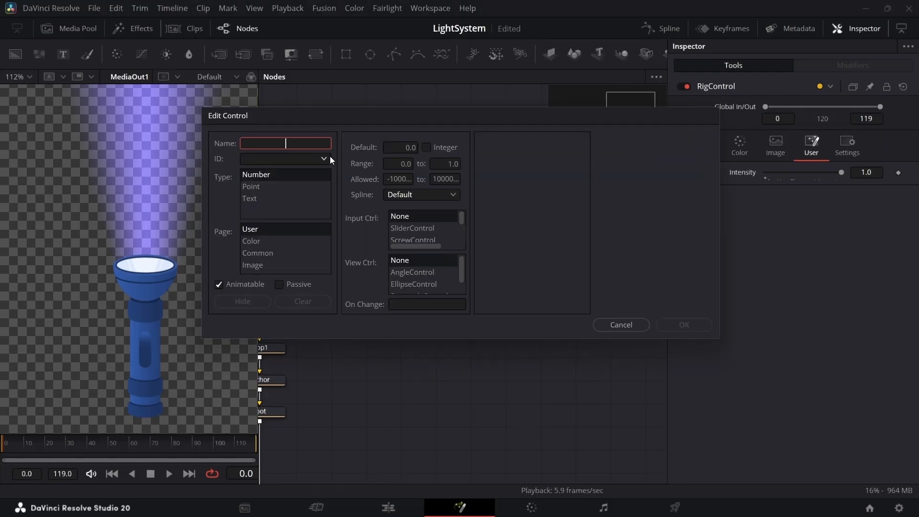
type("Position")
left_click(272, 188)
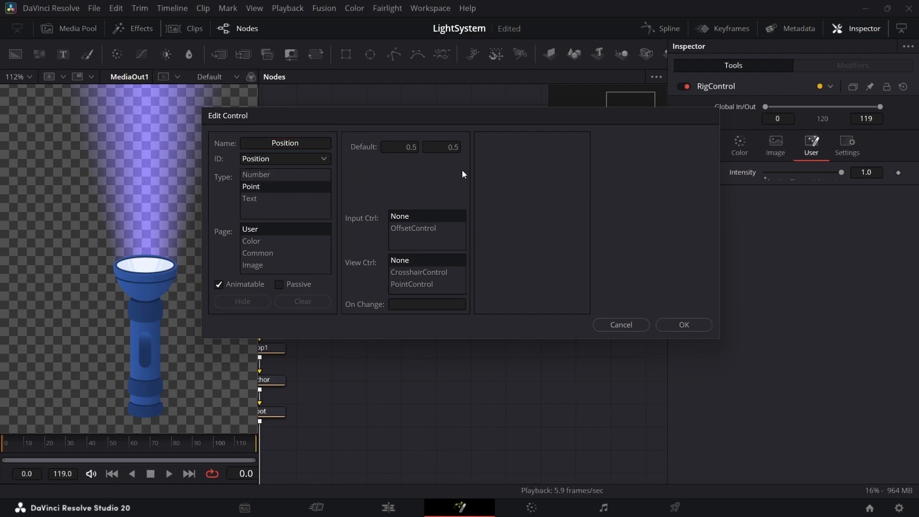
left_click(428, 228)
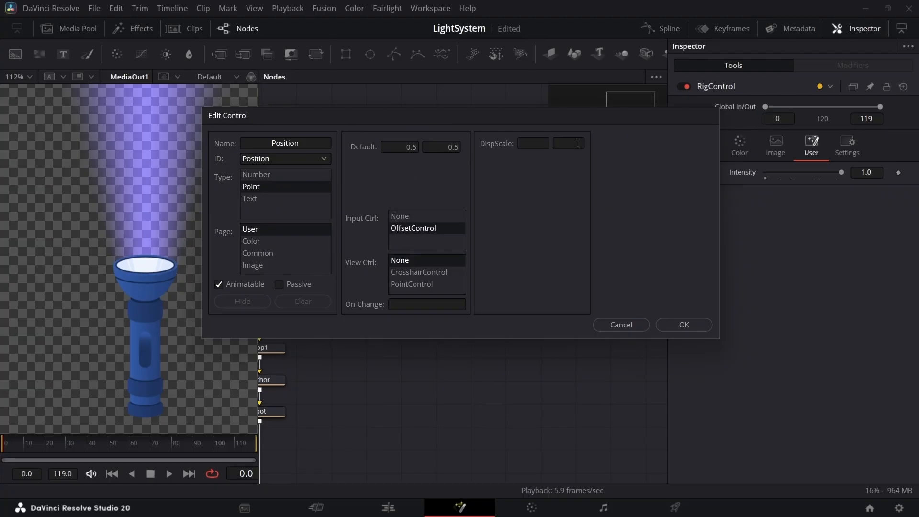
left_click(696, 324)
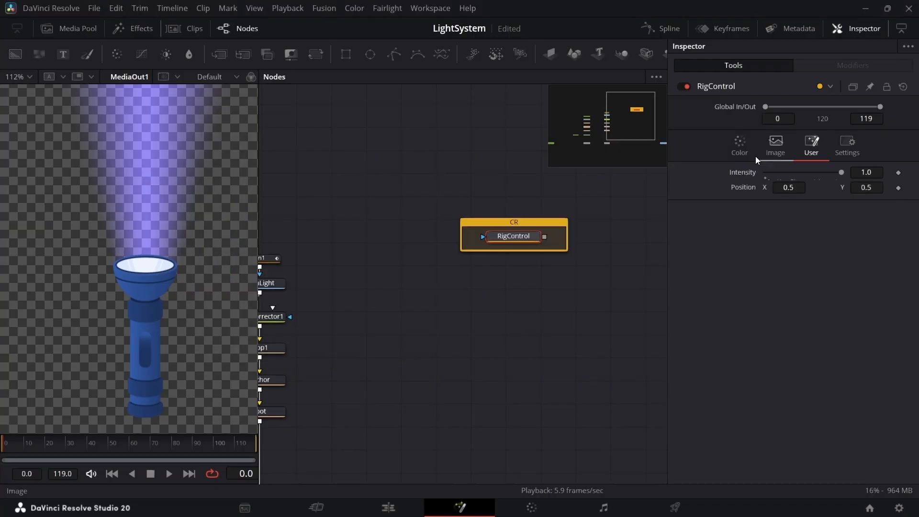
Step: Link the Root node's Center to RigControl's Position control with an expression
scroll(508, 275, "down", 4)
scroll(475, 277, "up", 5)
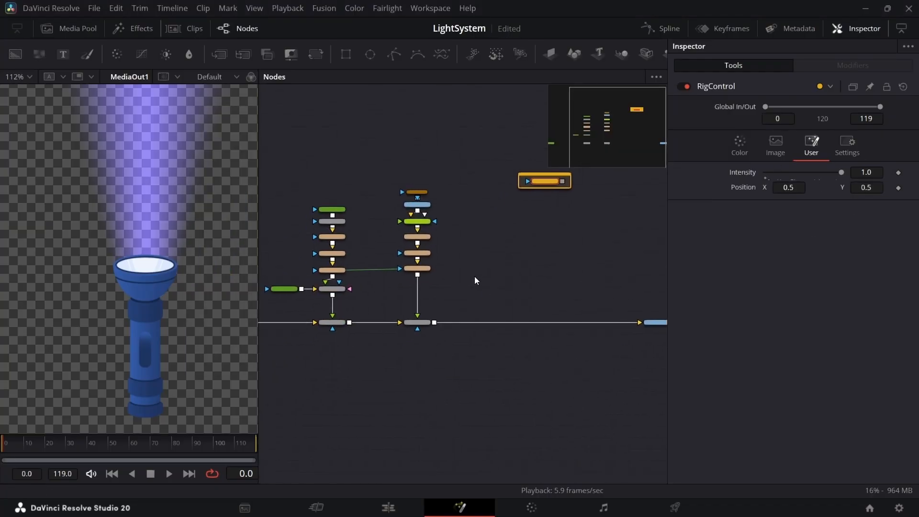
left_click(461, 155)
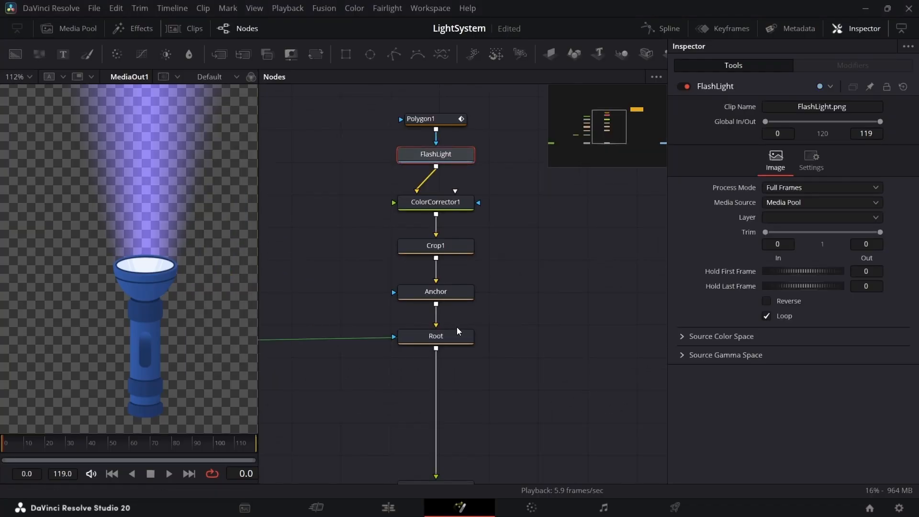
left_click(436, 336)
right_click(755, 156)
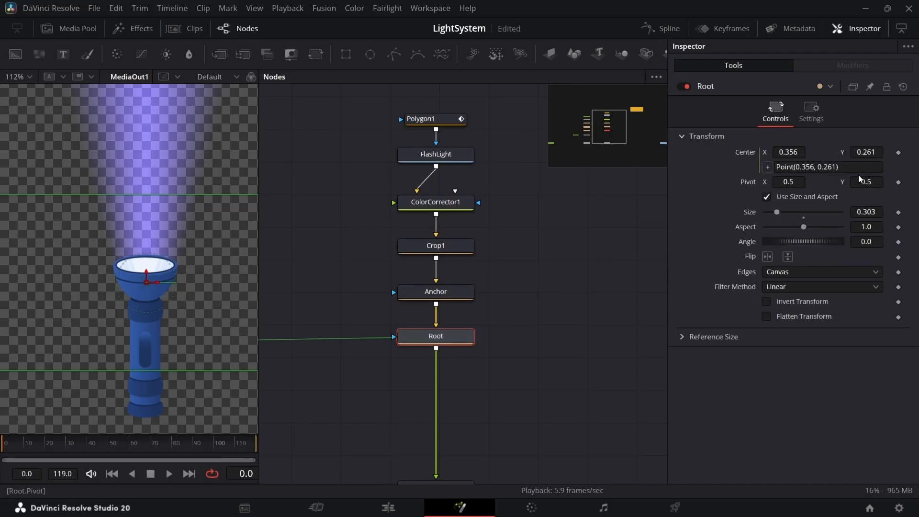
left_click(855, 167)
type("Ri")
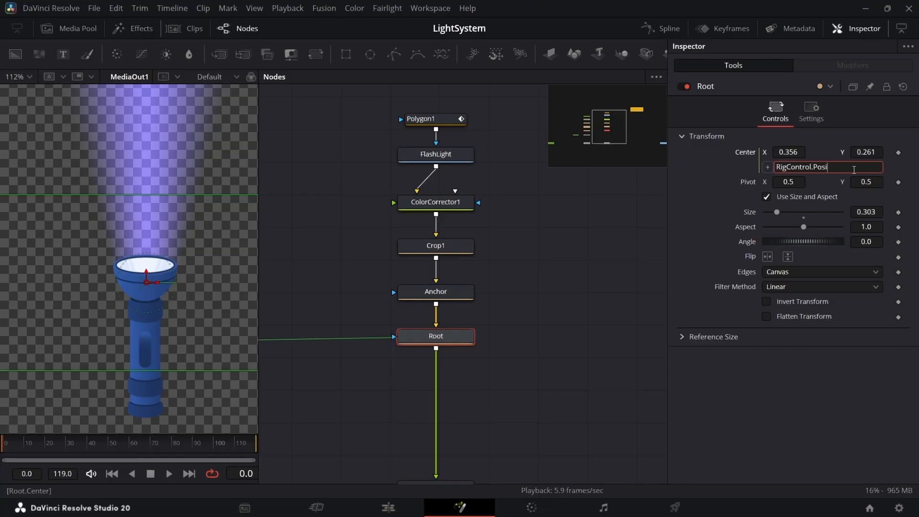
type("gControl.Posi")
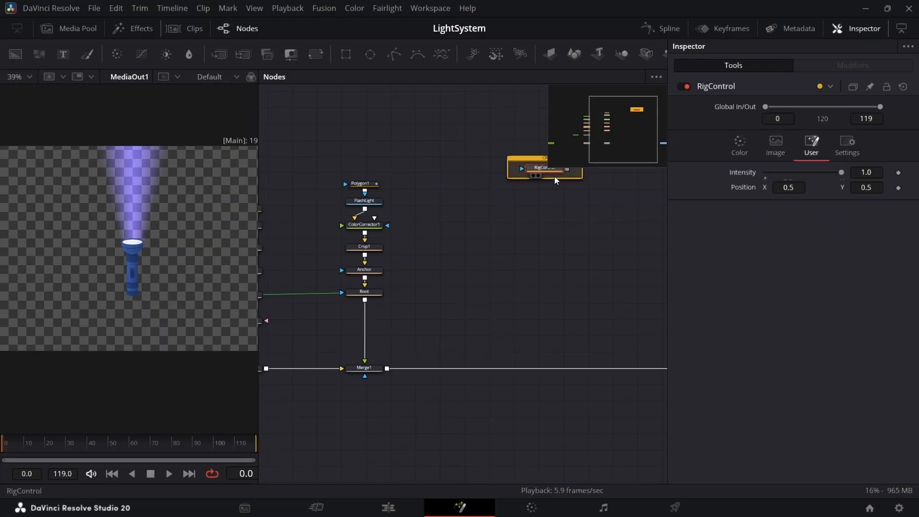
Step: Set RigControl's Position X to about 0.334 to shift the flashlight sideways
scroll(555, 177, "up", 4)
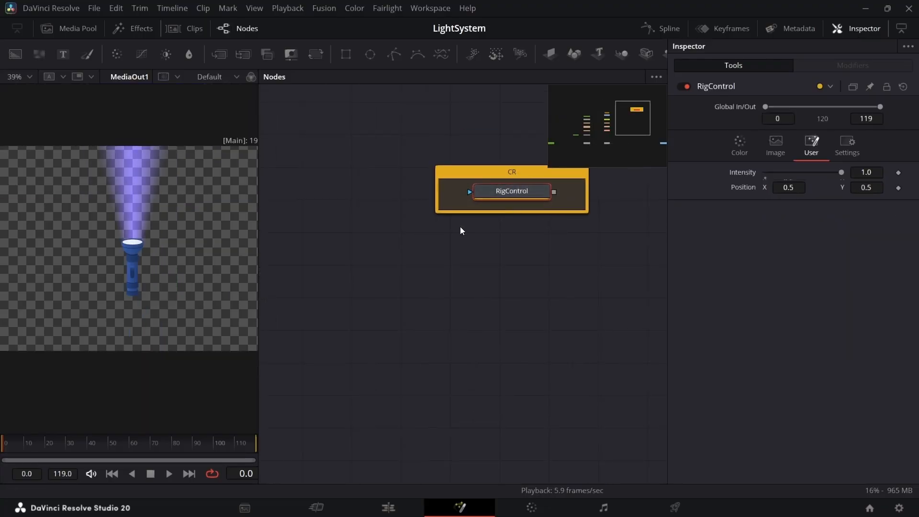
scroll(461, 227, "down", 3)
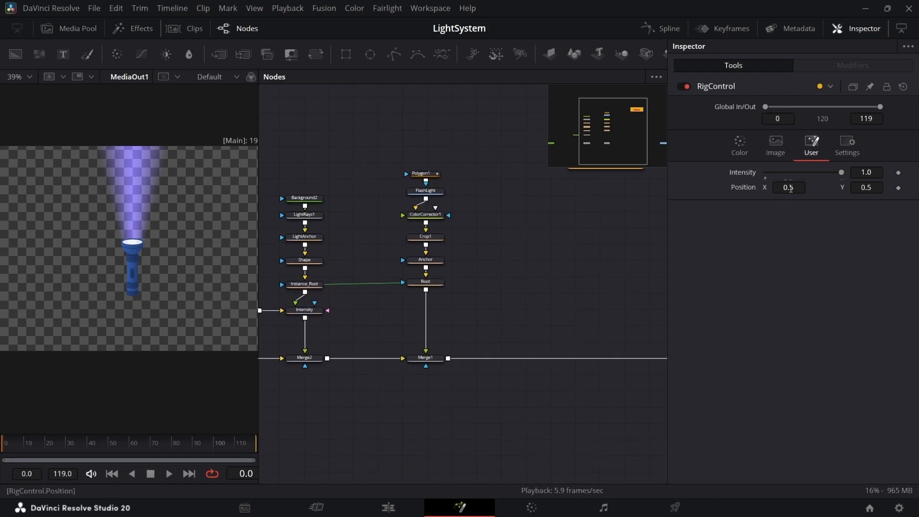
mouse_move(791, 189)
left_mouse_down()
mouse_move(749, 188)
mouse_move(816, 187)
mouse_move(791, 188)
left_mouse_up()
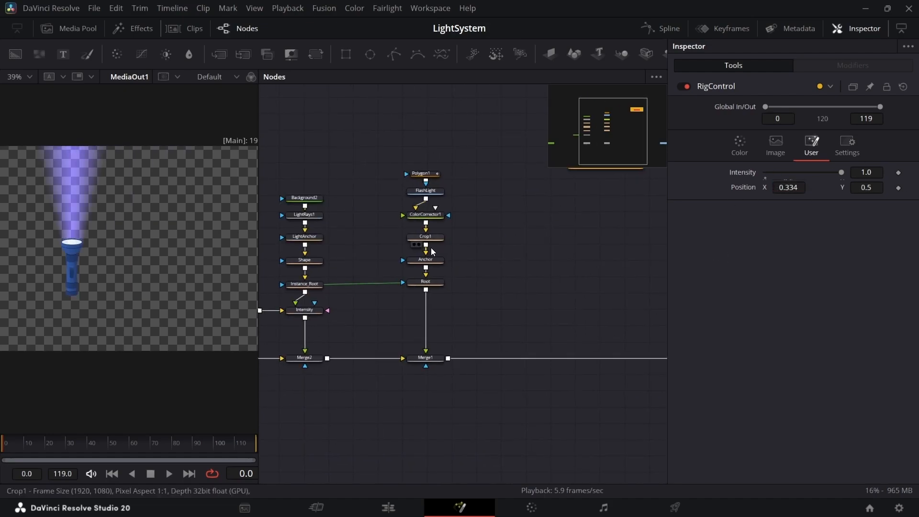
Step: Adjust the beam's shape on RigControl by setting Stretch to about 2.126 and Girth to about 1.849
scroll(439, 258, "up", 3)
scroll(456, 263, "down", 4)
left_click_drag(526, 227, 424, 293)
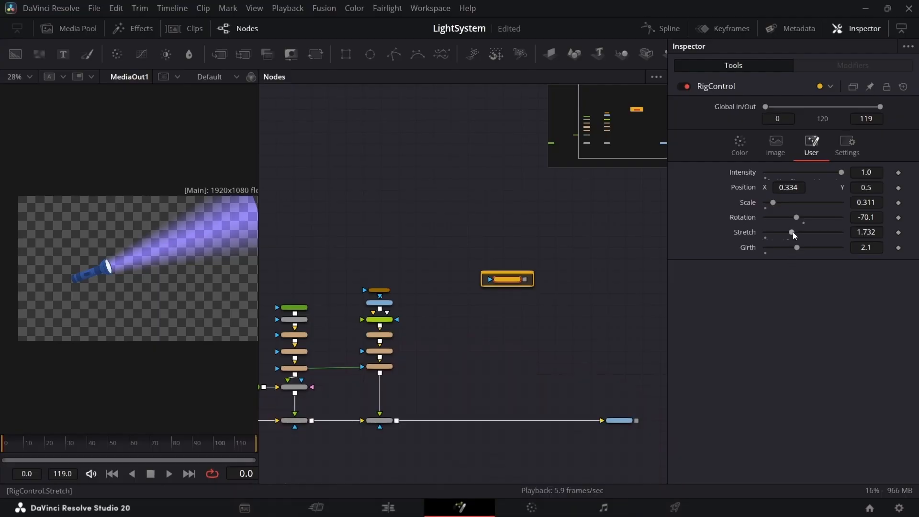
left_click_drag(792, 233, 798, 232)
left_click_drag(797, 248, 792, 247)
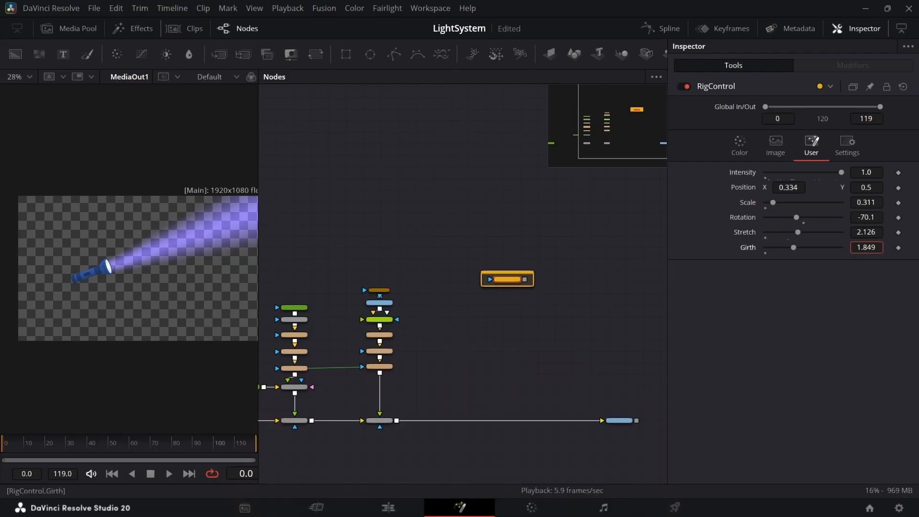
Step: Set RigControl's Rotation to about 46.8 and save the project
mouse_move(876, 222)
left_mouse_down()
mouse_move(903, 222)
mouse_move(850, 229)
mouse_move(880, 217)
left_mouse_up()
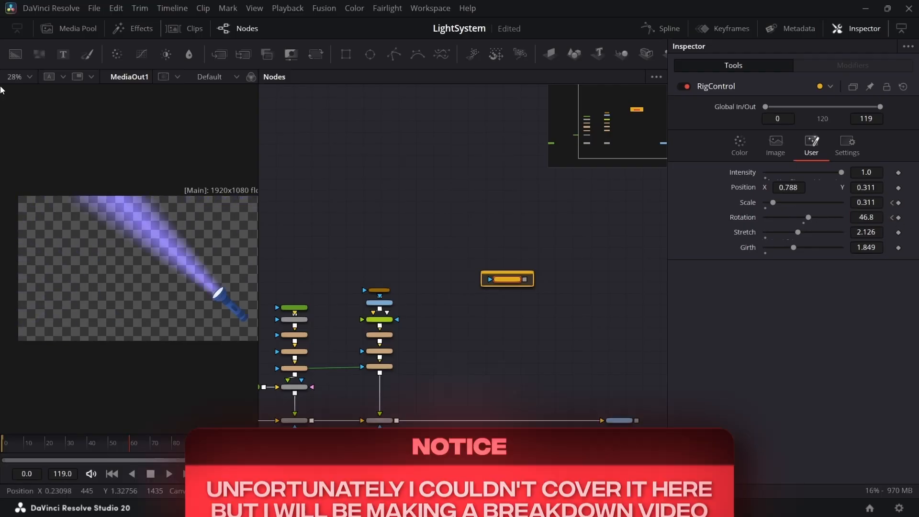
key("ctrl+s")
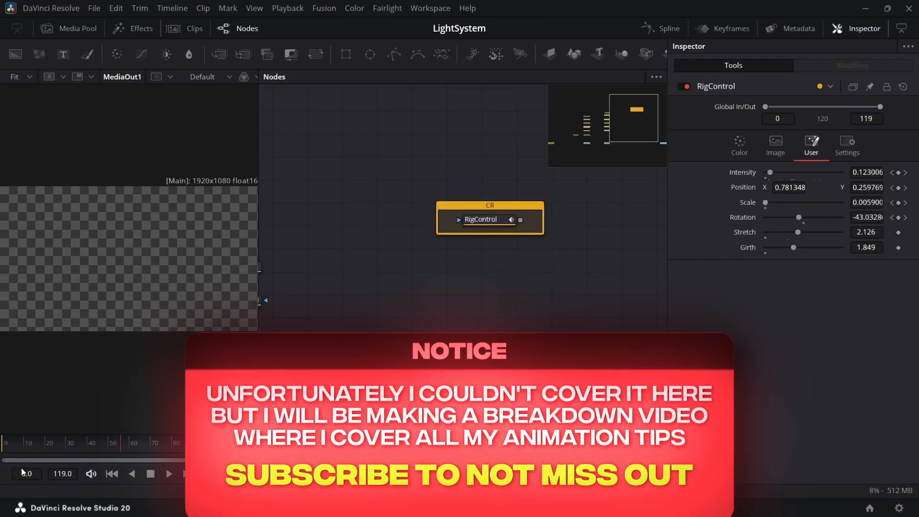
scroll(410, 355, "down", 3)
left_click_drag(411, 354, 499, 340)
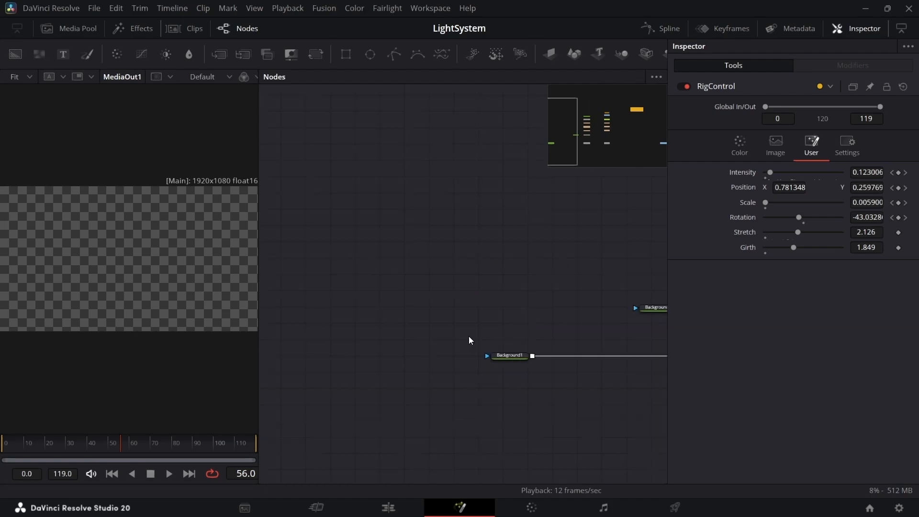
Step: Move Background1 farther from the other nodes, then add a new Background node above its connection with an Ellipse mask
left_click_drag(518, 360, 277, 362)
left_click_drag(396, 275, 427, 315)
left_click(437, 263)
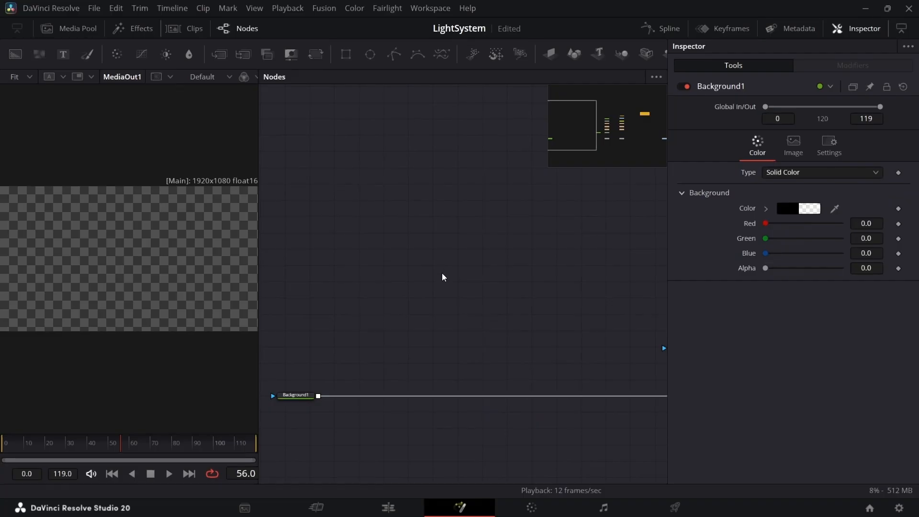
key("shift+space")
type("under")
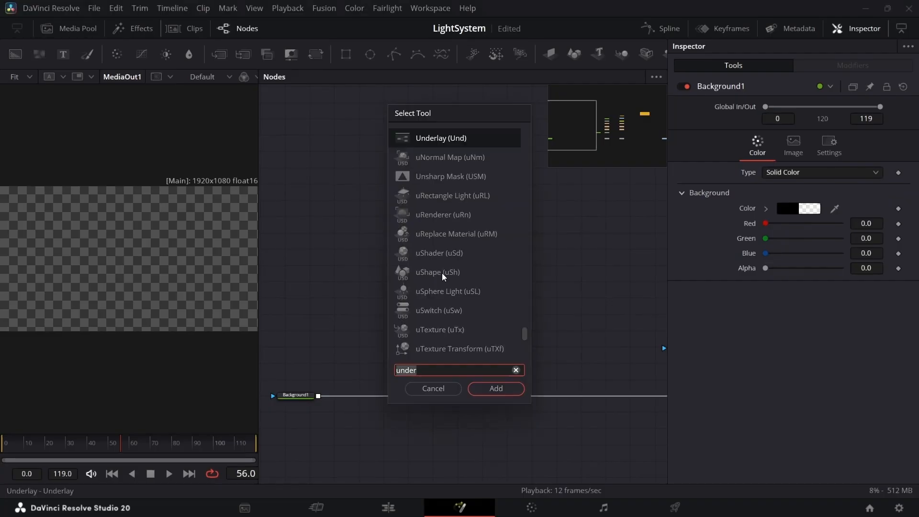
key("Return")
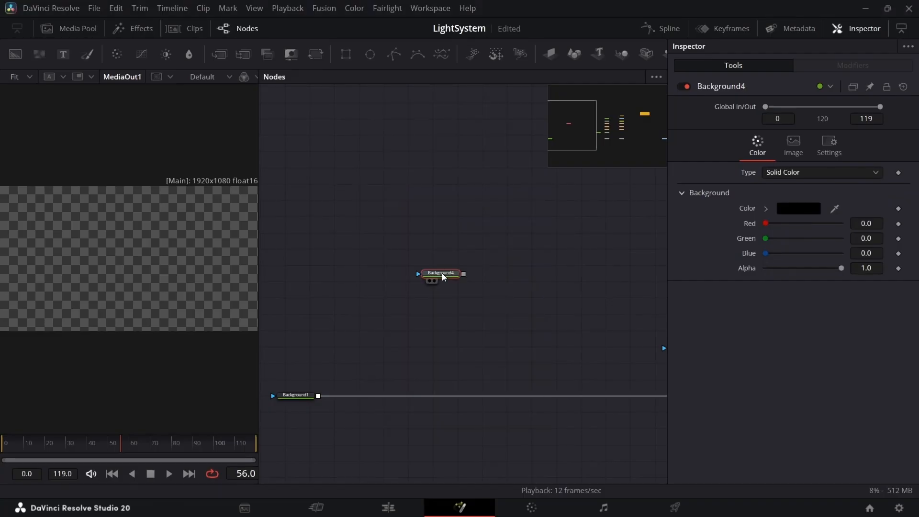
scroll(453, 252, "up", 3)
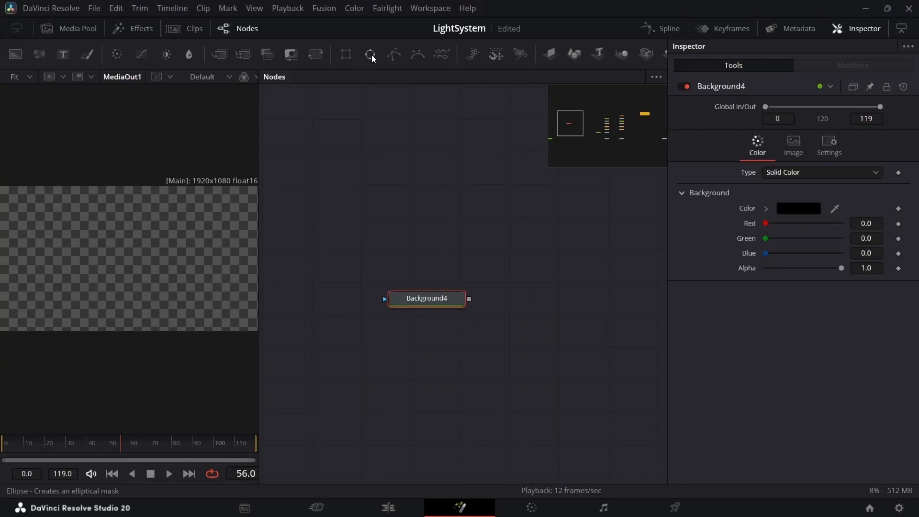
left_click_drag(371, 55, 429, 249)
key("shift+space")
type("bg")
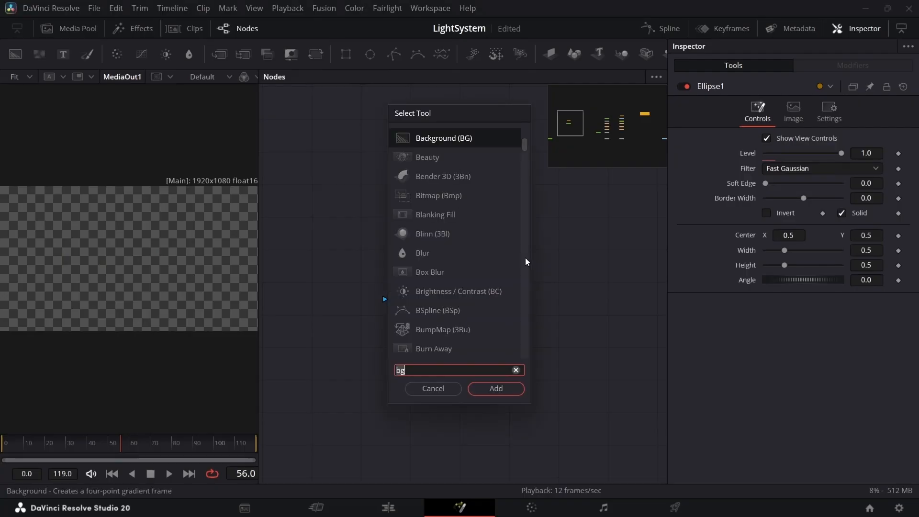
key("BackSpace")
key("BackSpace")
type("ell")
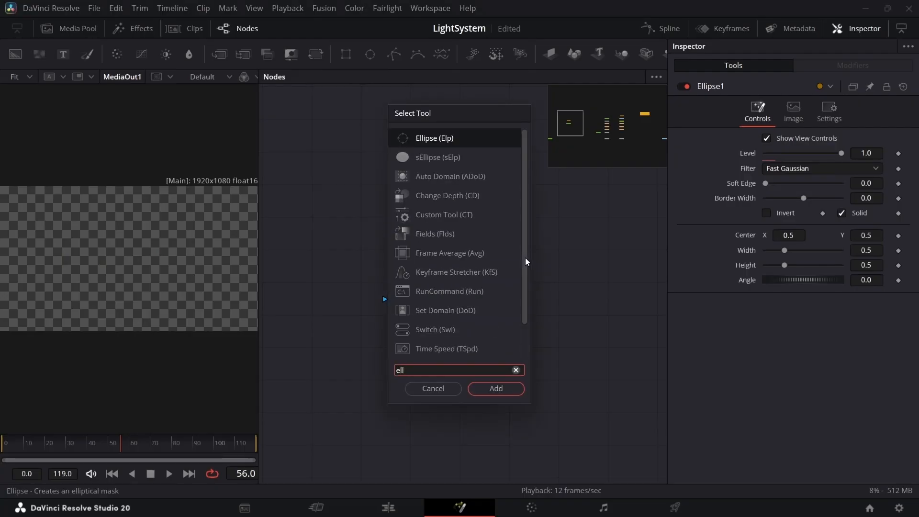
key("BackSpace")
key("BackSpace")
key("BackSpace")
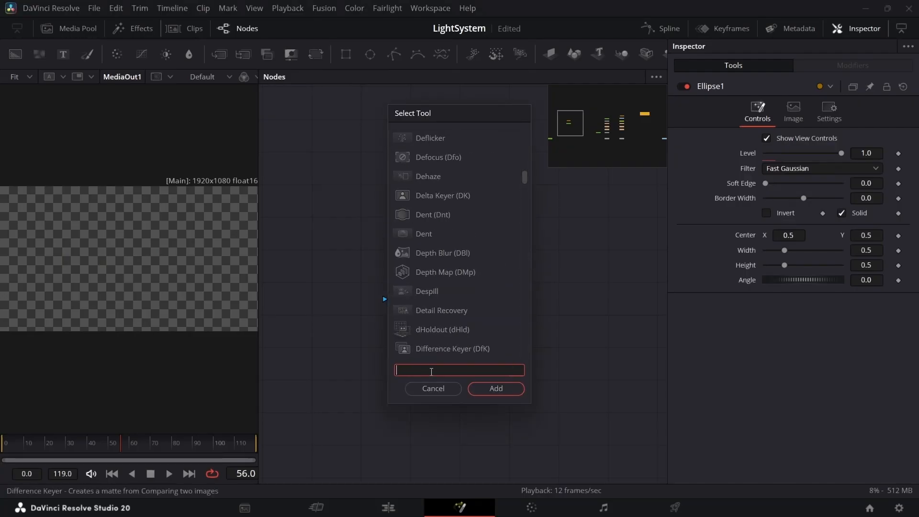
left_click(451, 389)
Step: Merge the ellipse-masked Background4 over Background1's output and place Ellipse1 close above Background4
left_click_drag(465, 249, 310, 424)
scroll(440, 303, "down", 3)
scroll(452, 310, "up", 2)
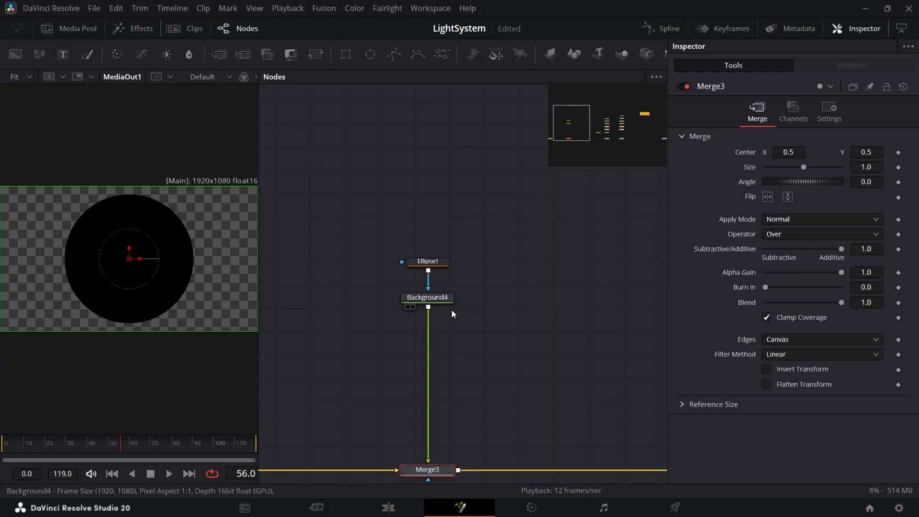
left_click(446, 272)
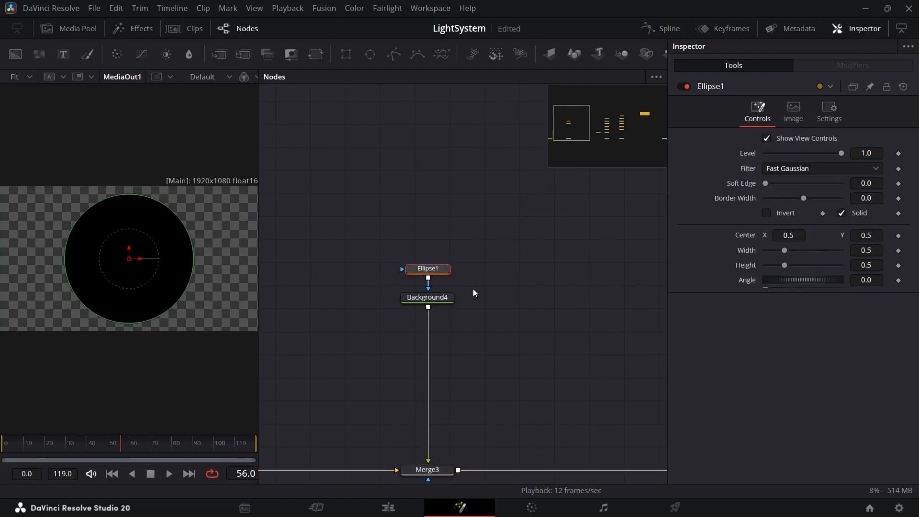
left_click(444, 299)
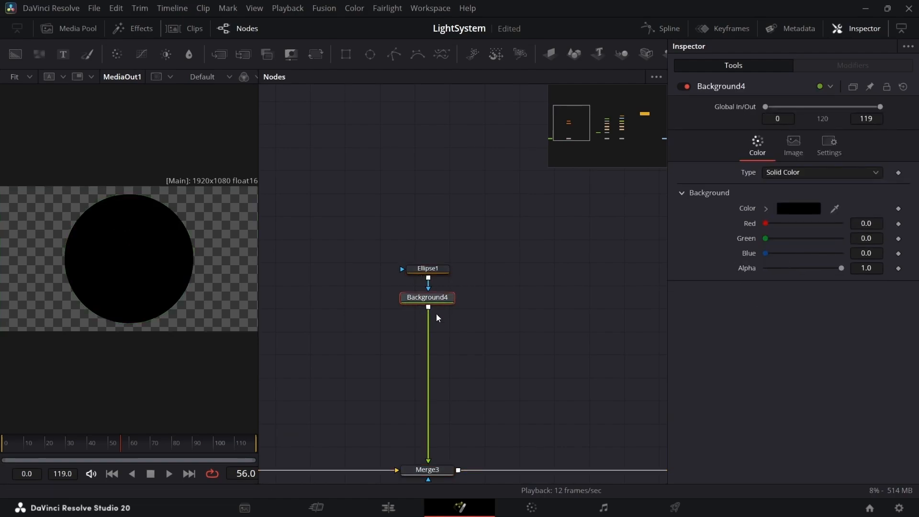
scroll(437, 311, "up", 2)
scroll(443, 304, "down", 2)
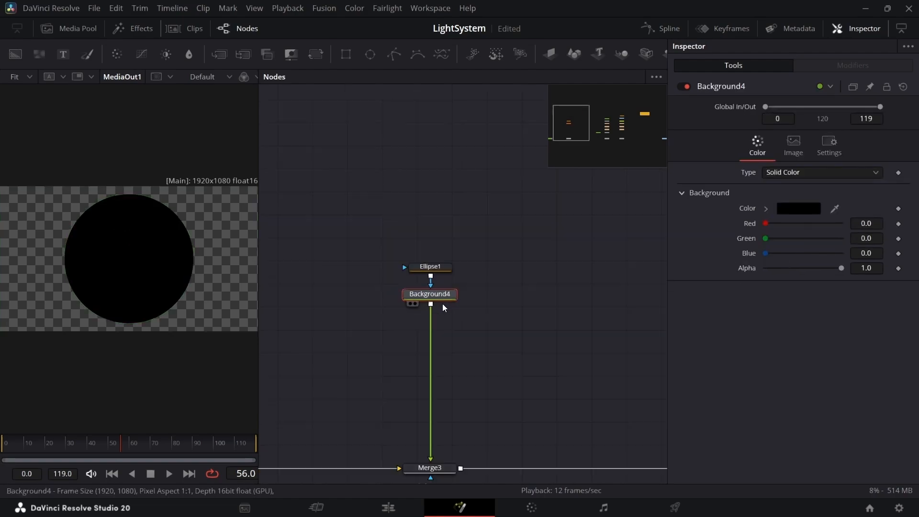
Step: Duplicate the Ellipse1 and Background4 pair, merge the copy into the main line after Merge3, and space it out from the original
left_click_drag(458, 320, 375, 250)
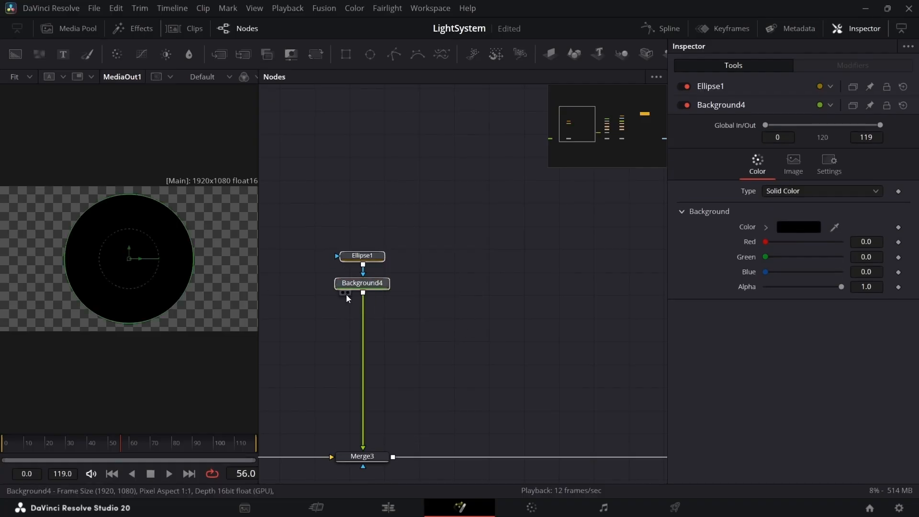
left_click(459, 297)
key("ctrl+v")
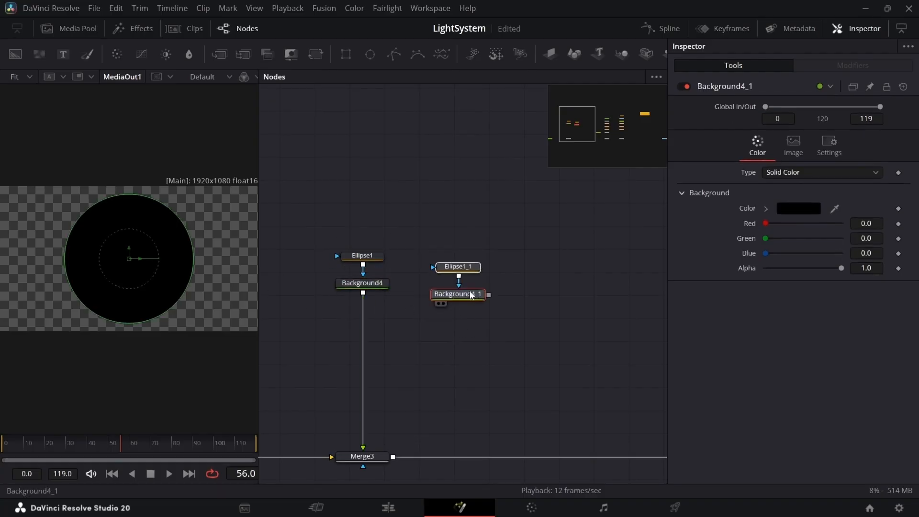
left_click_drag(472, 294, 395, 458)
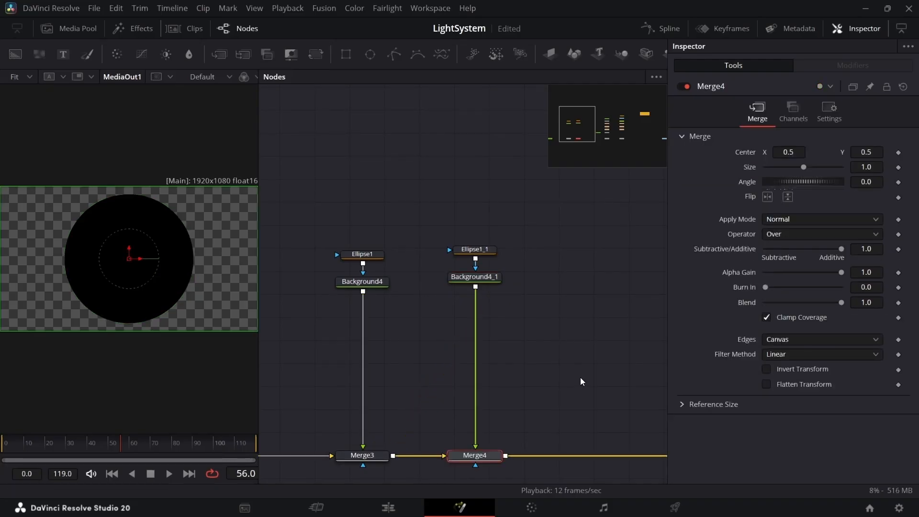
left_click_drag(497, 199, 533, 424)
left_click(570, 404)
left_click_drag(527, 317, 471, 339)
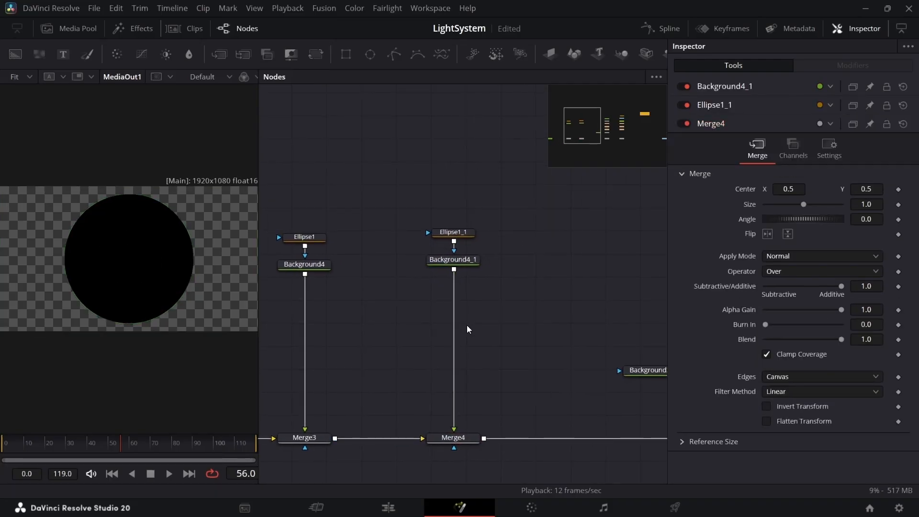
Step: Change the duplicated background, Background4_1, from a solid colour to the Gradient type
left_click(463, 260)
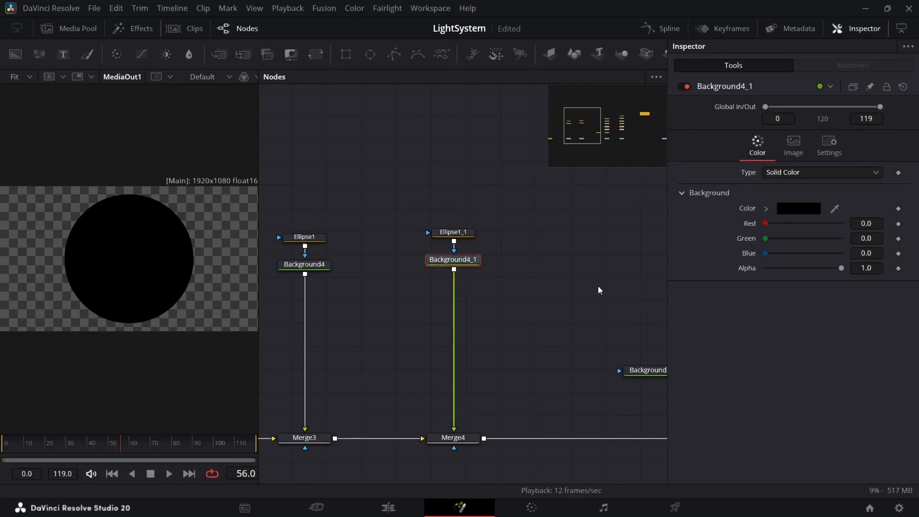
left_click(796, 213)
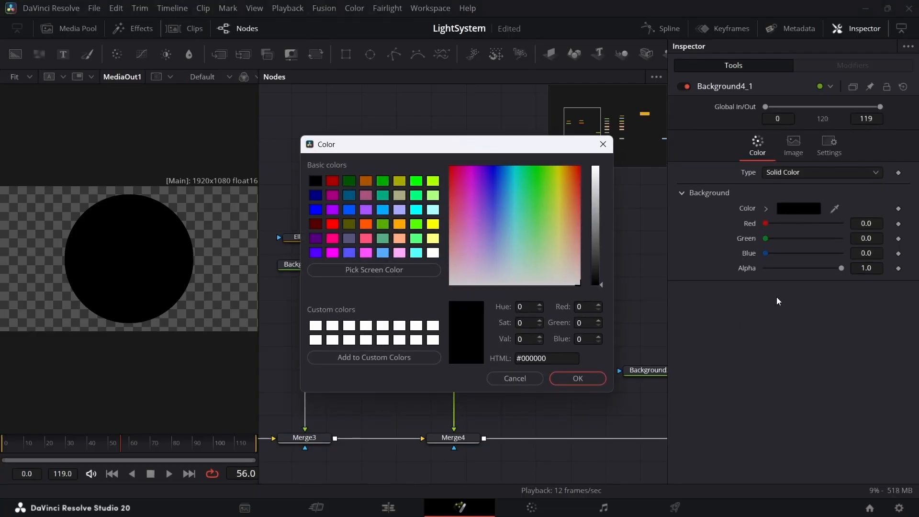
left_click(515, 378)
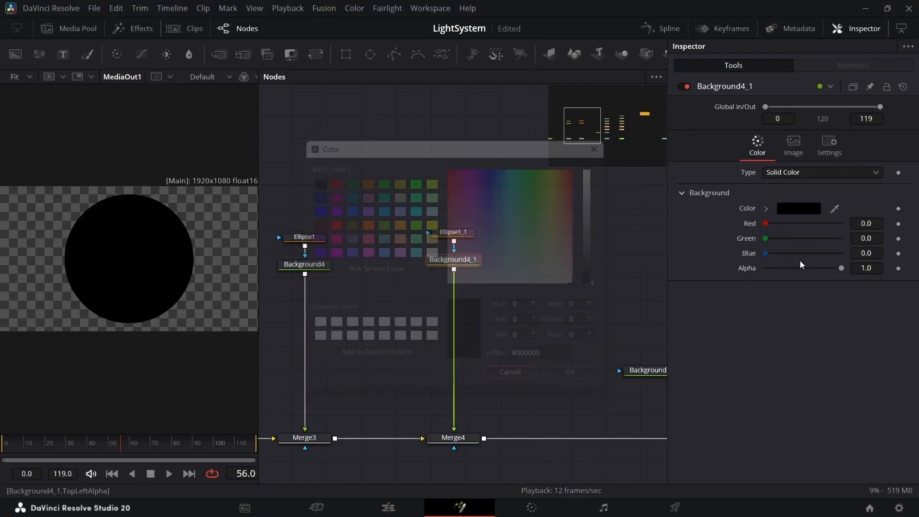
left_click(835, 173)
left_click(816, 240)
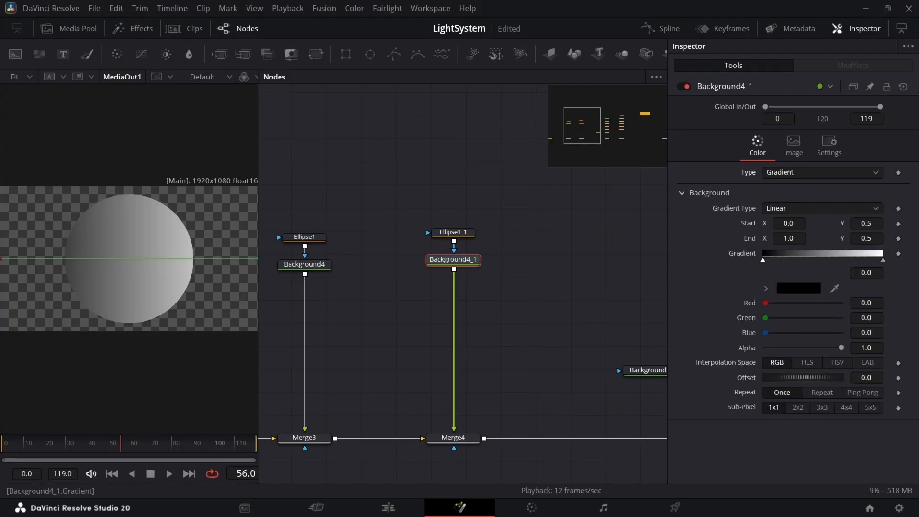
Step: Recolour the white end of Background4_1's gradient to purple with Red about 0.62, Green about 0.345 and Blue 1.0
left_click(882, 261)
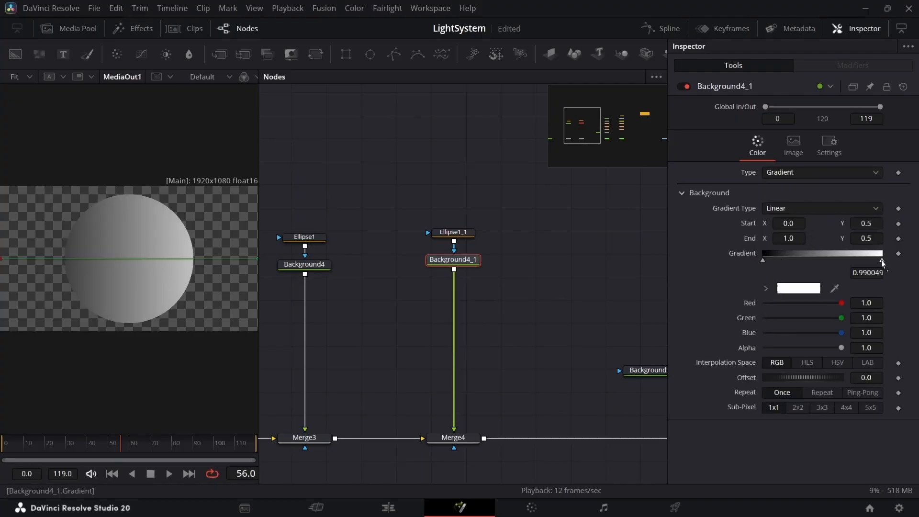
left_click(817, 289)
left_click(487, 215)
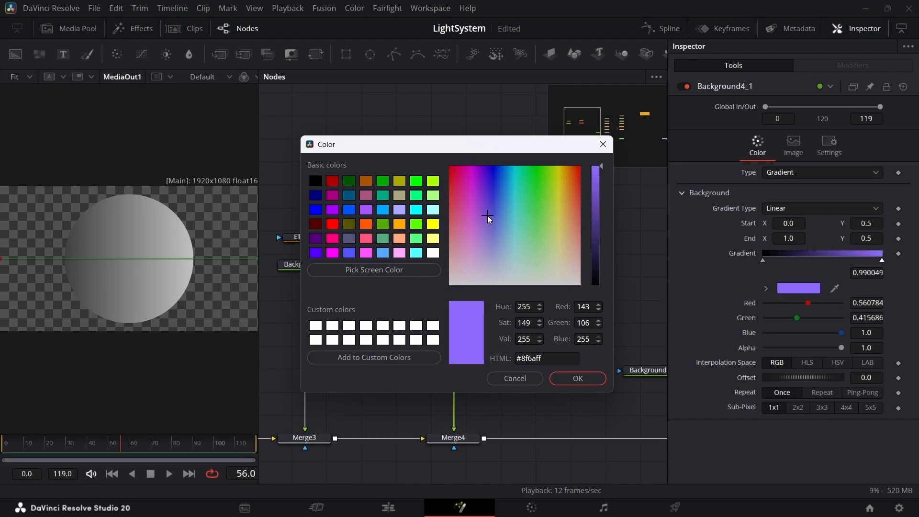
left_click(484, 206)
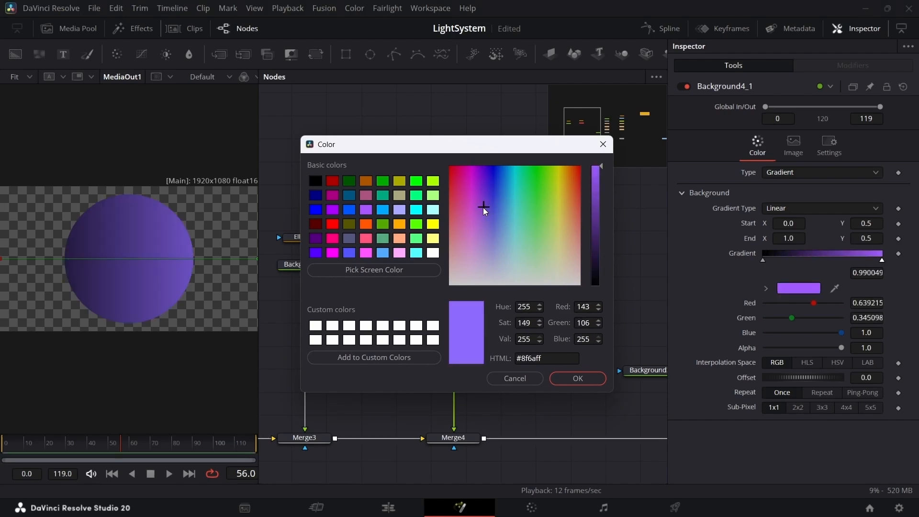
left_click(599, 380)
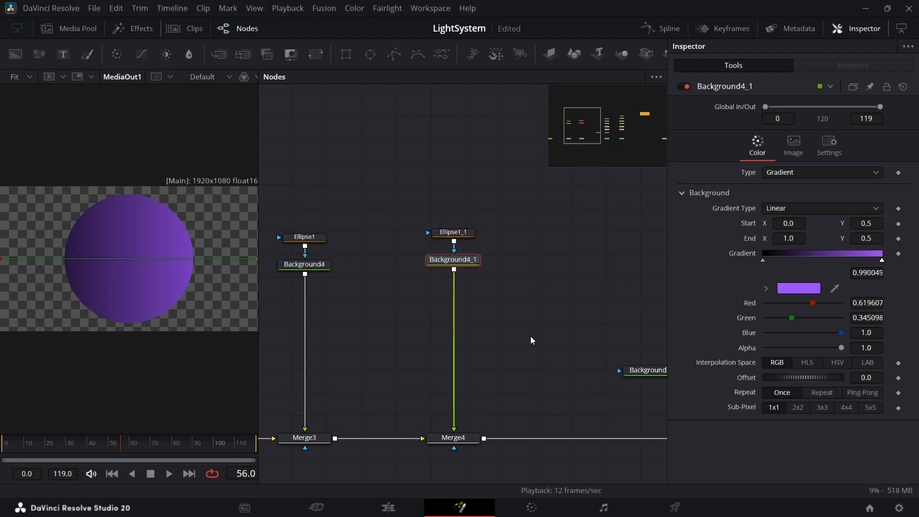
Step: Try a Rectangle mask on Merge4 while viewing that node, and delete the mask again
left_click(464, 434)
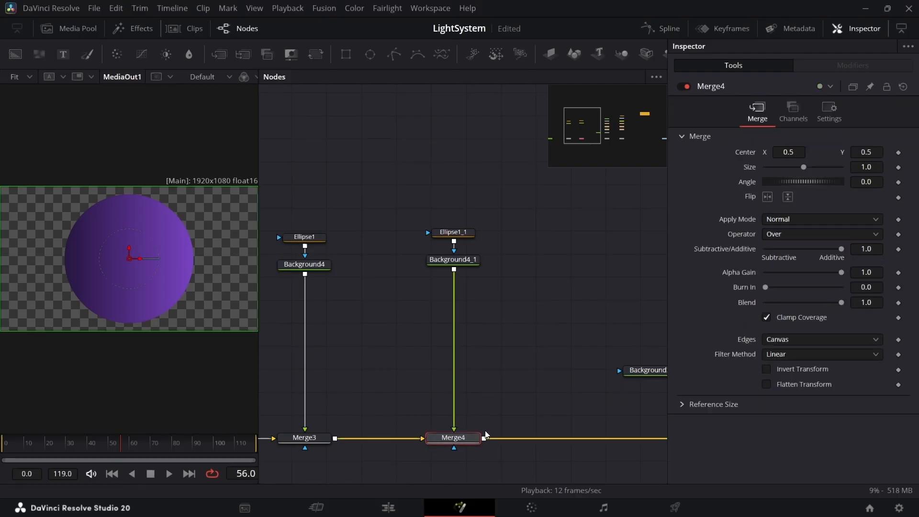
scroll(474, 424, "down", 2)
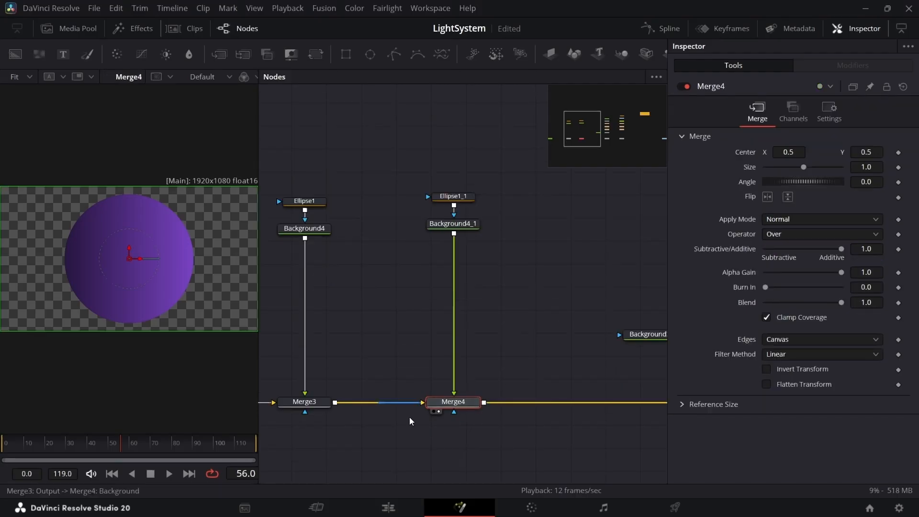
scroll(468, 415, "down", 4)
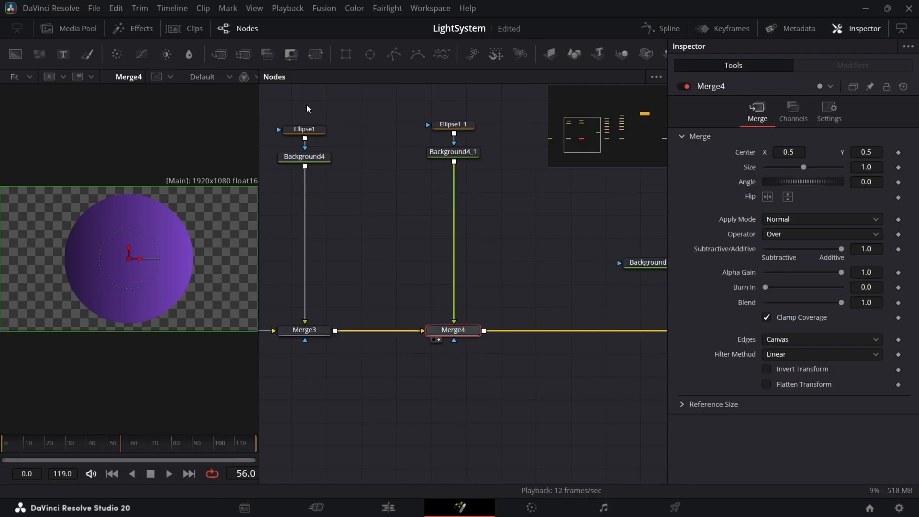
left_click_drag(346, 54, 454, 338)
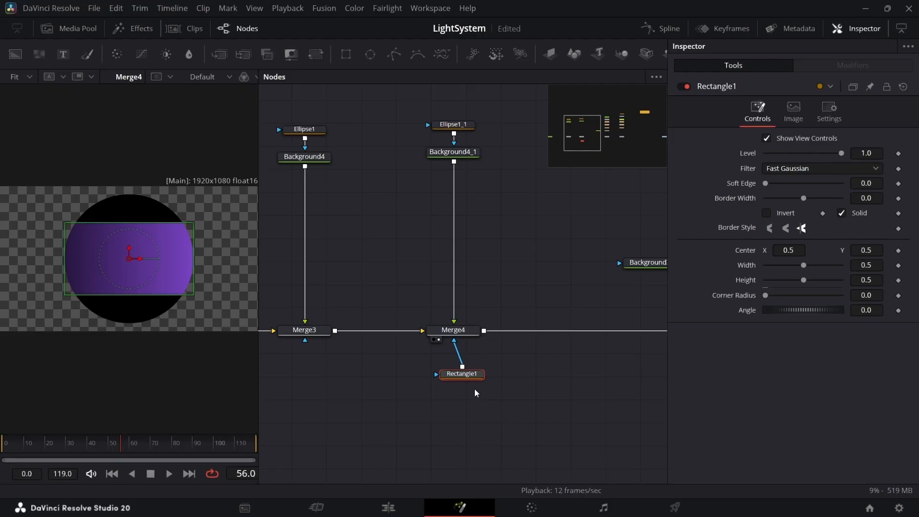
key("Delete")
Step: Examine the Intensity node's output at frame 22, followed by the LightRays1 output, in the viewer
scroll(509, 382, "down", 3)
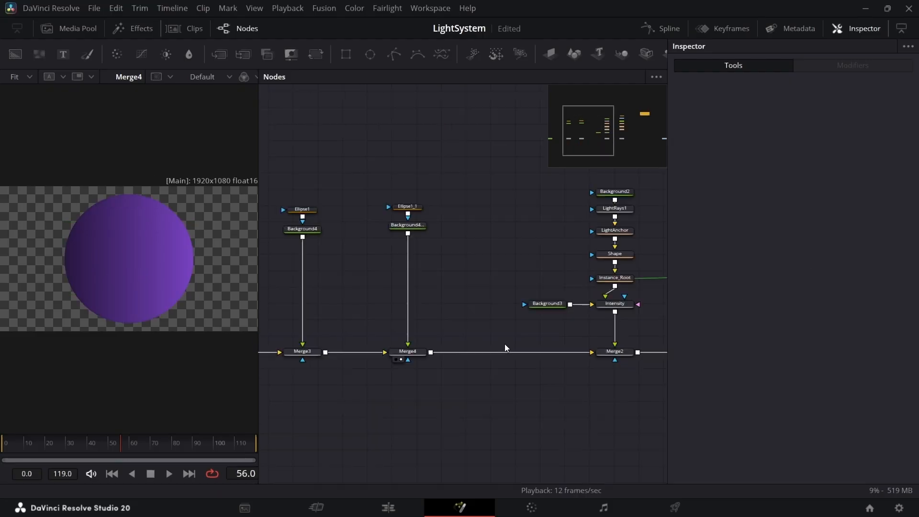
scroll(505, 345, "down", 2)
left_click_drag(554, 316, 409, 338)
scroll(443, 337, "up", 4)
left_click(472, 330)
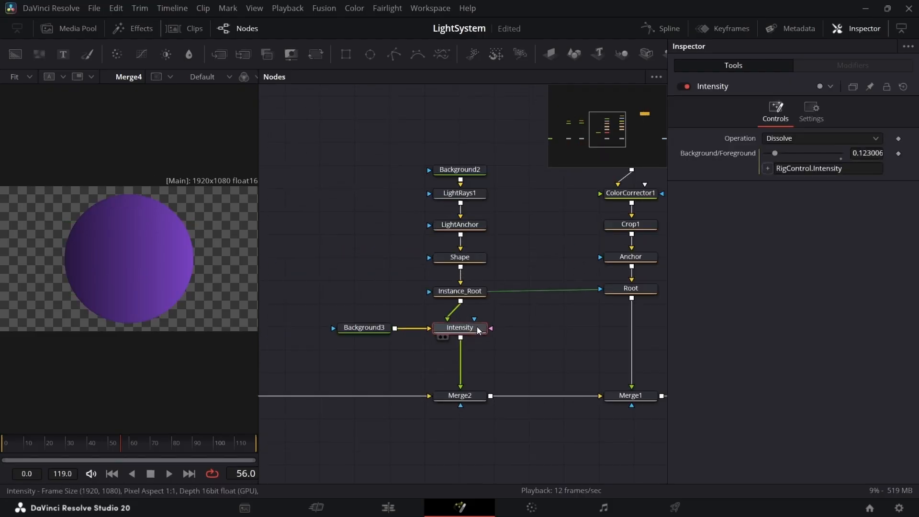
key("1")
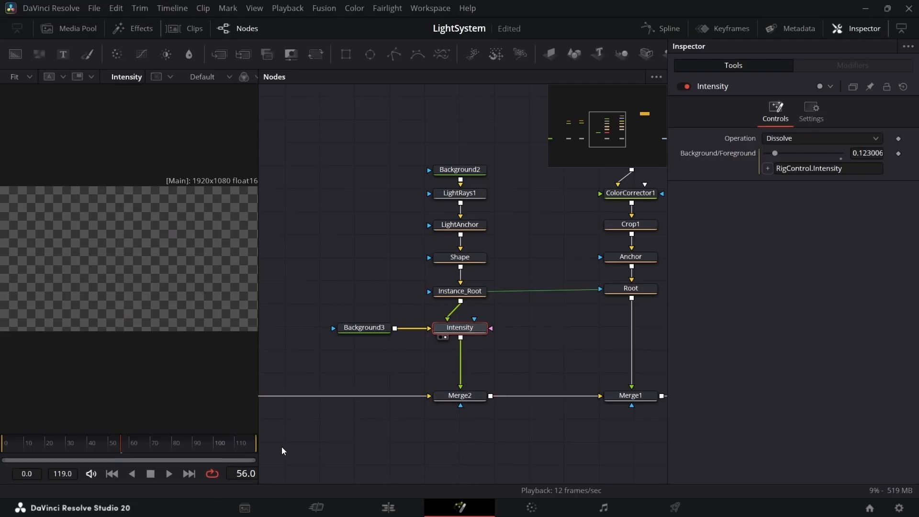
left_click_drag(102, 443, 50, 455)
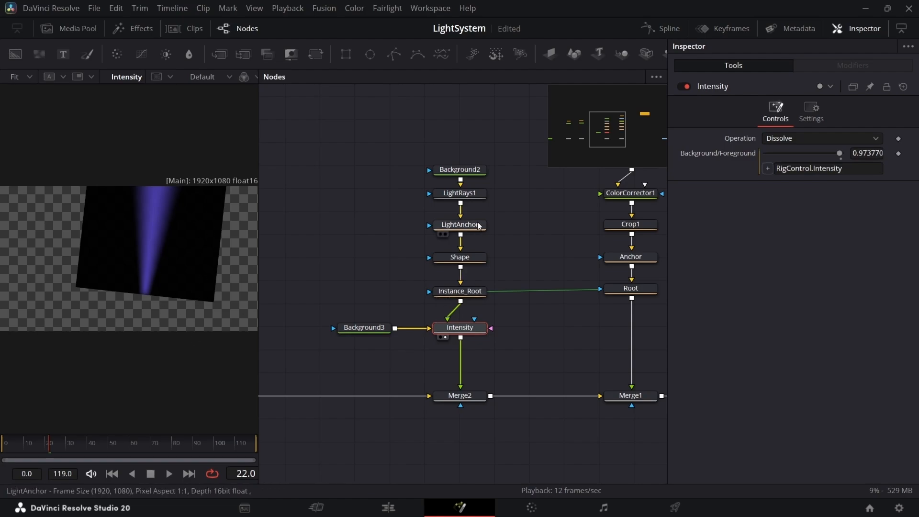
left_click(473, 199)
key("1")
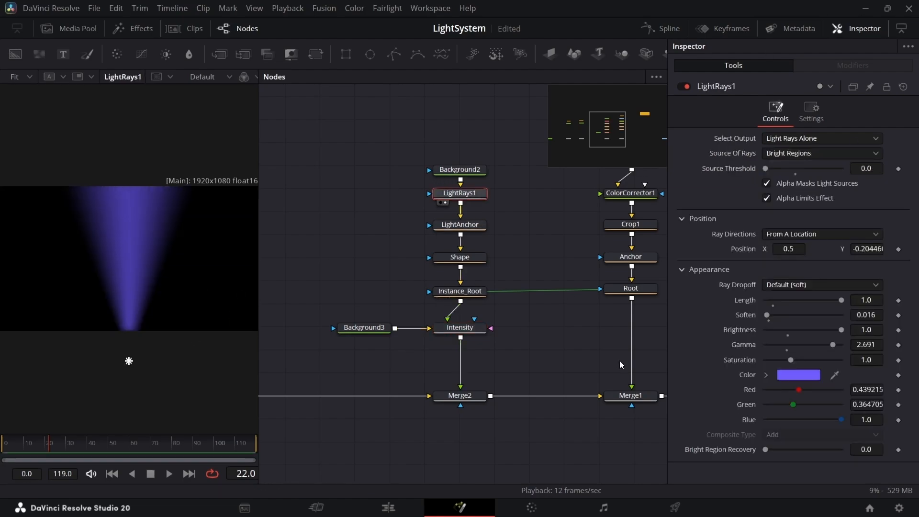
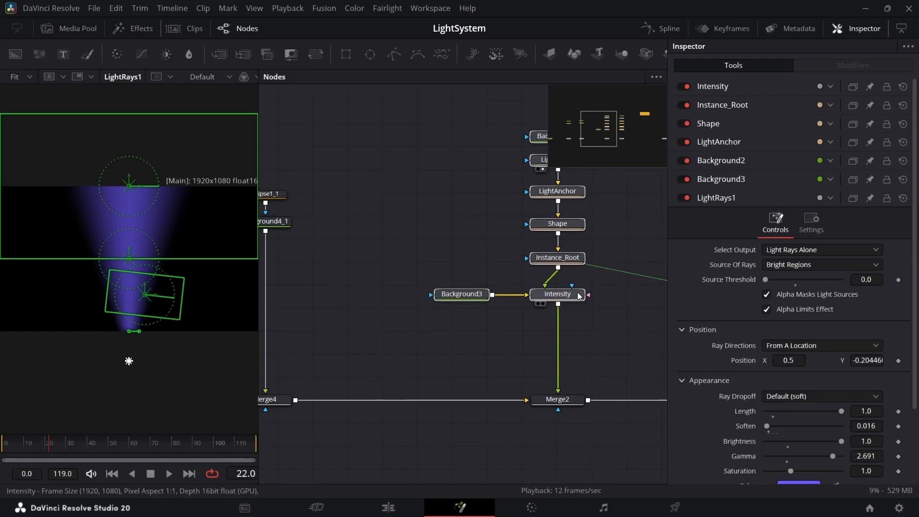
Step: Add a Luma Keyer node in the empty space between the Merge4 and Intensity branches
left_click(577, 293)
left_click(546, 293)
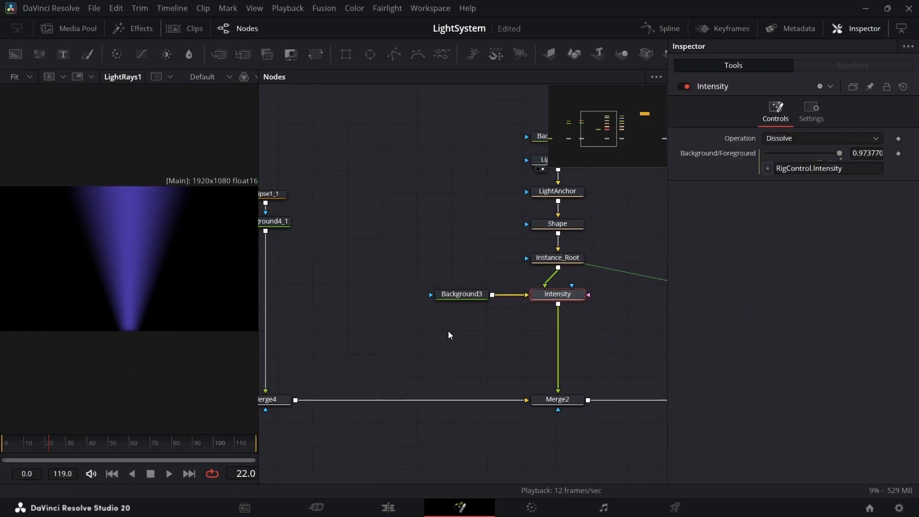
left_click(417, 335)
key("shift+space")
type("luma")
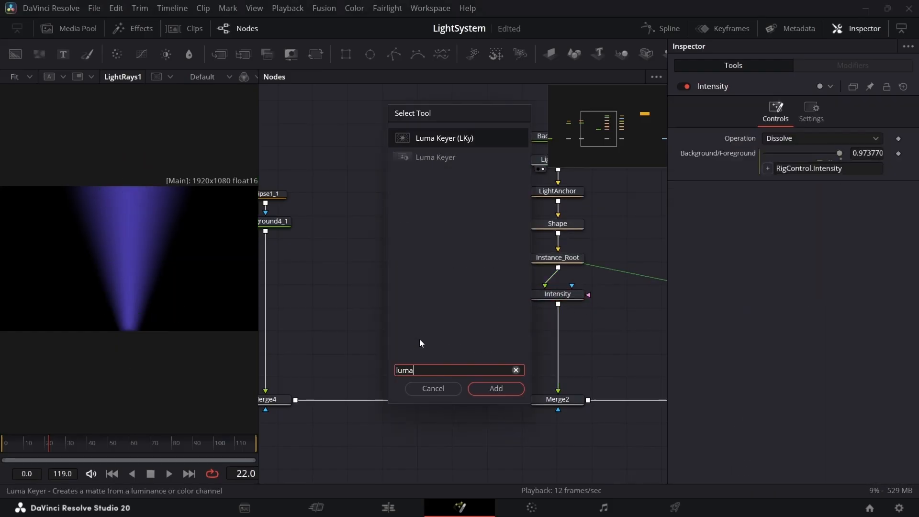
key("Return")
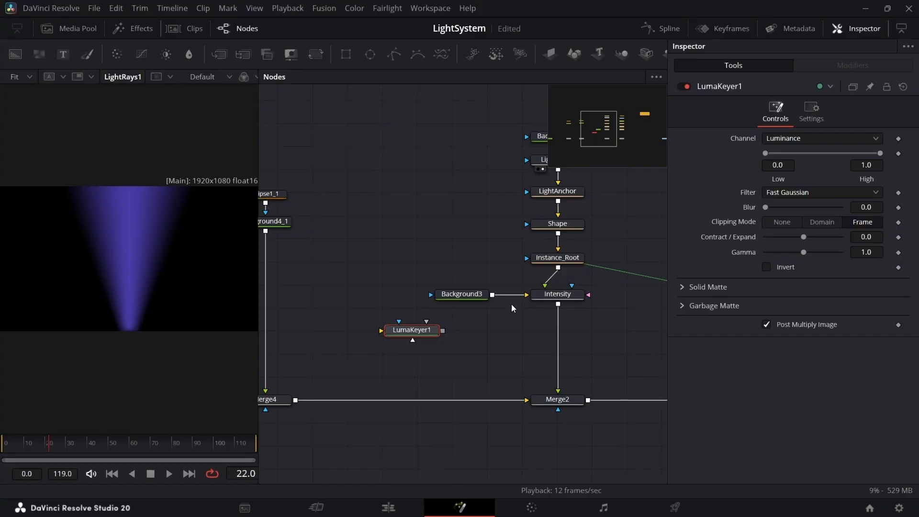
Step: Feed the Intensity node's output into LumaKeyer1 and show the keyer's result in the viewer
left_click(550, 300)
key("1")
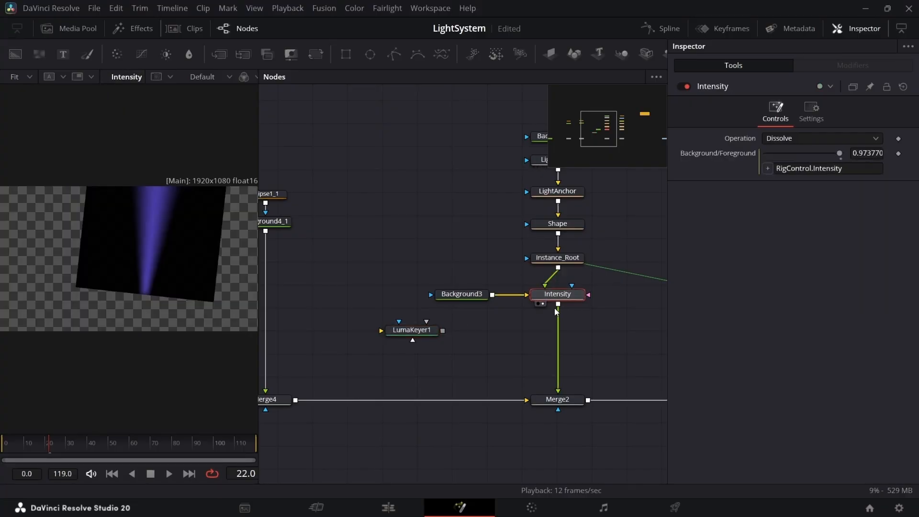
left_click_drag(555, 309, 382, 332)
left_click(409, 332)
key("1")
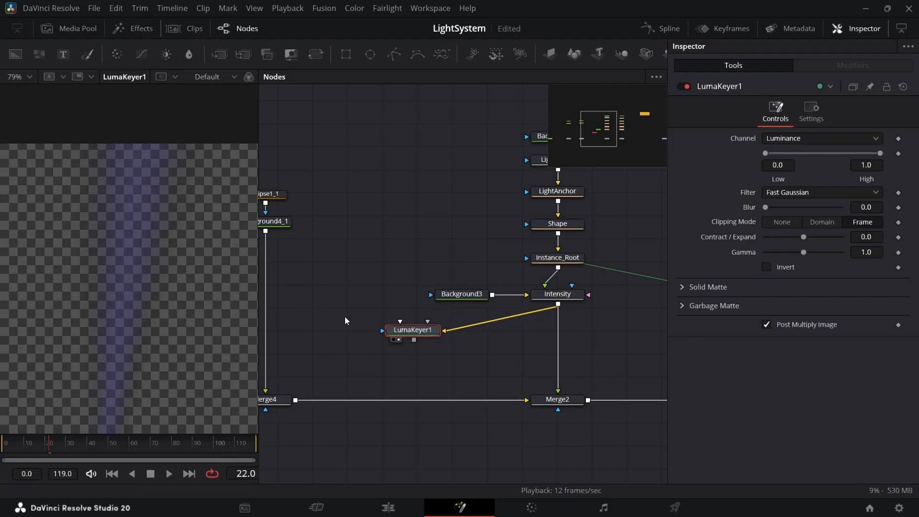
Step: Set LumaKeyer1's range to Low 0.039 and High 0.1, Blur to 8.82 and Contract/Expand to -0.03, and check the key at frame 26
scroll(139, 218, "up", 2)
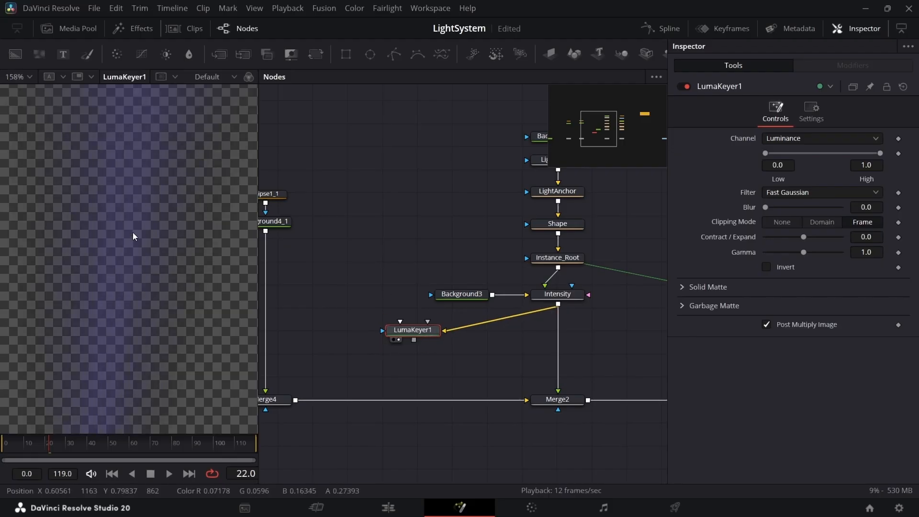
scroll(139, 244, "down", 3)
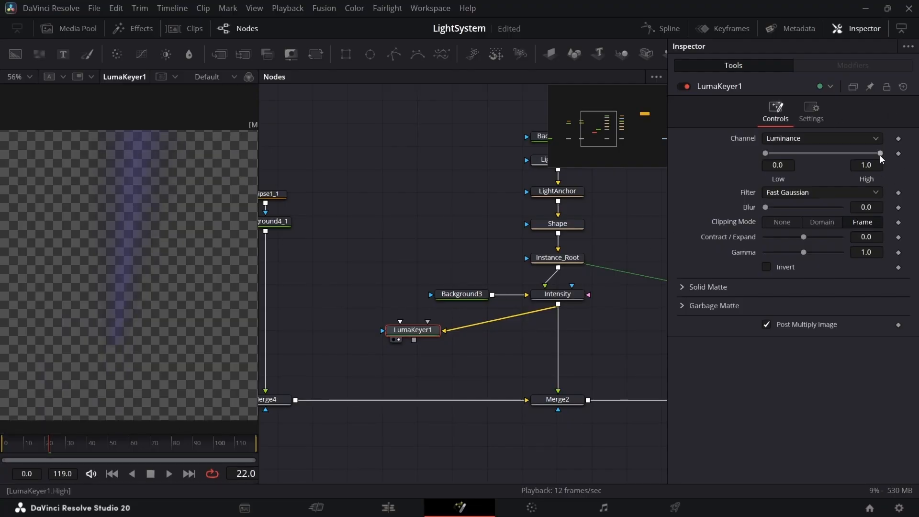
left_click_drag(881, 154, 849, 159)
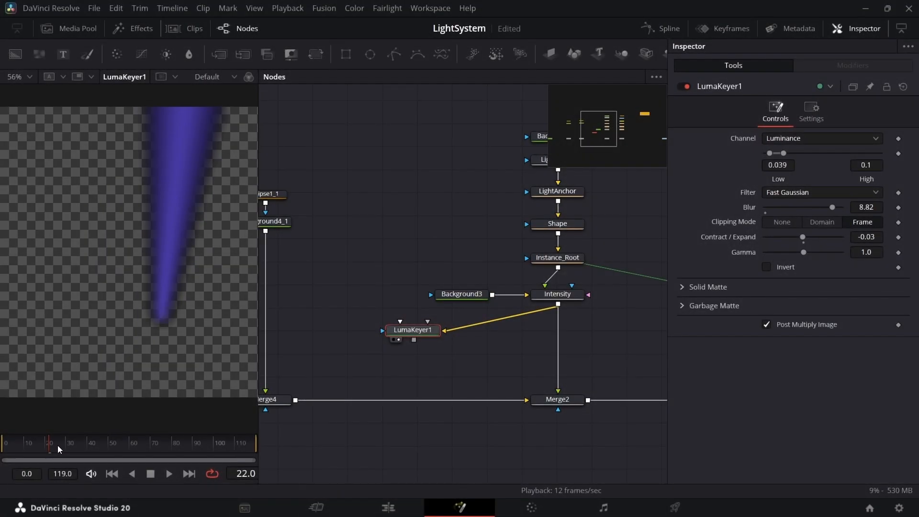
mouse_move(70, 446)
left_mouse_down()
mouse_move(38, 452)
mouse_move(57, 450)
left_mouse_up()
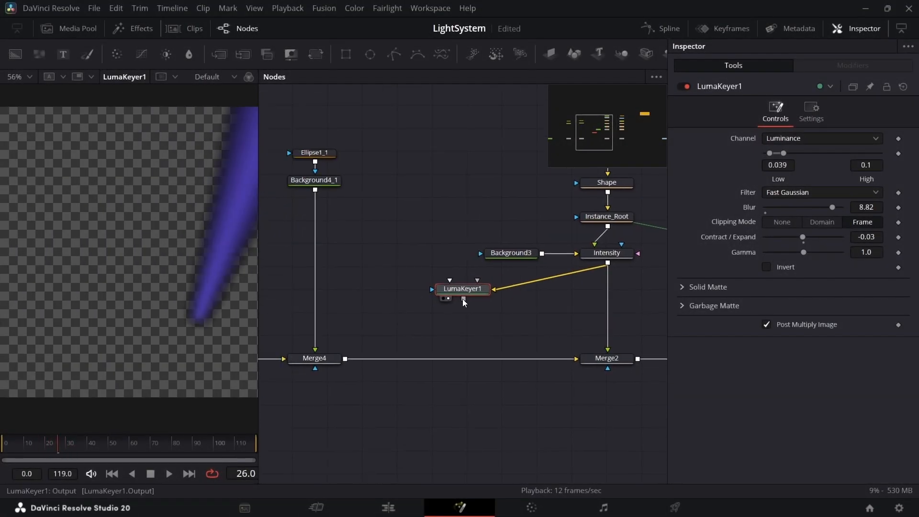
Step: Connect LumaKeyer1's output to Merge4 as its effect mask, and view Merge4 followed by the unmasked Background4_1
left_click_drag(464, 298, 335, 360)
left_click(324, 363)
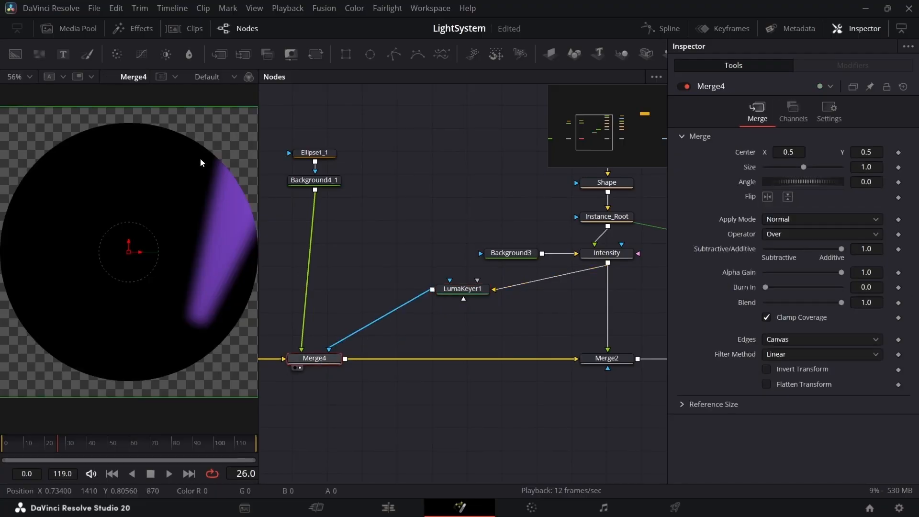
left_click(426, 160)
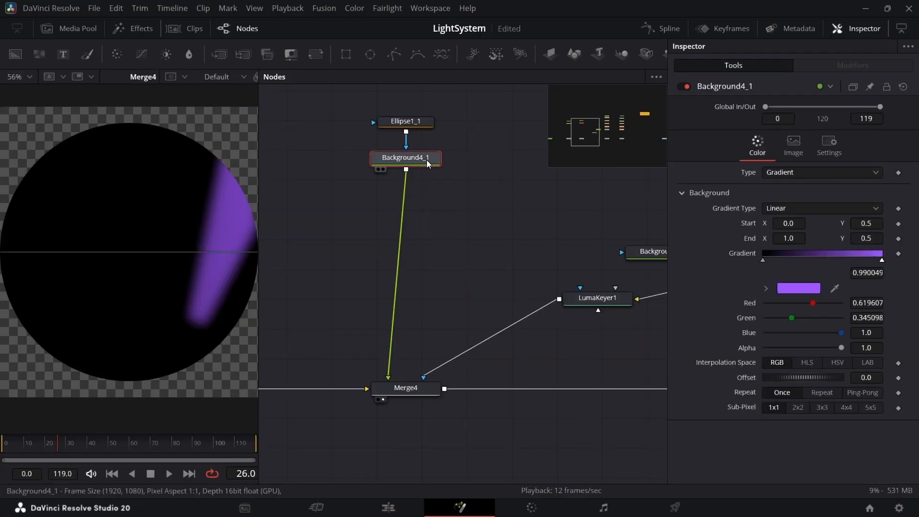
key("1")
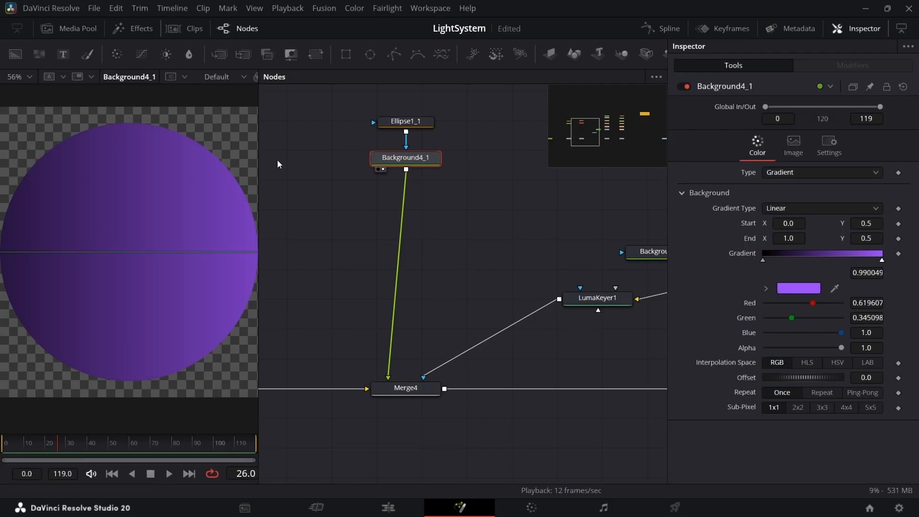
Step: Show MediaOut1 in the viewer and scrub to frame 18 to check the beam revealing the circle
scroll(501, 307, "down", 5)
left_click_drag(508, 314, 302, 295)
scroll(568, 304, "up", 4)
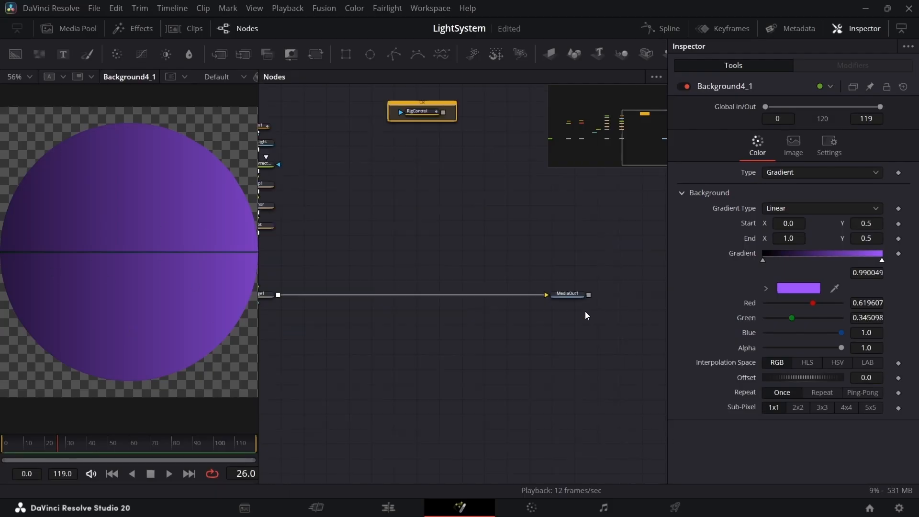
left_click(572, 290)
key("1")
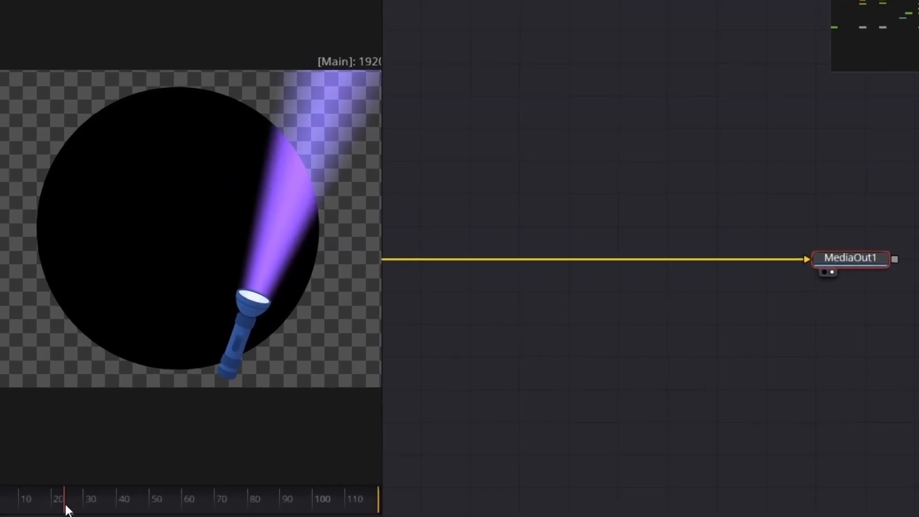
left_click(36, 445)
mouse_move(40, 510)
left_mouse_down()
mouse_move(60, 511)
mouse_move(45, 507)
left_mouse_up()
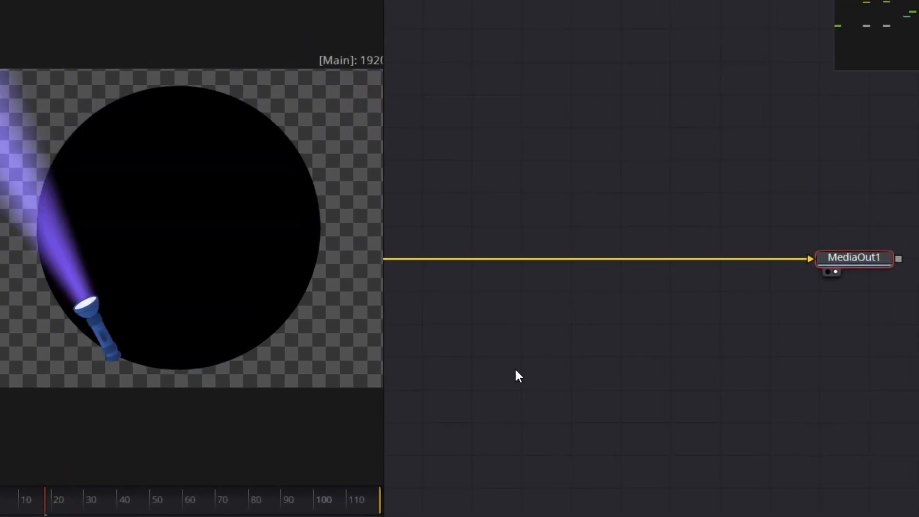
Step: Review the Ellipse1 and Ellipse1_1 branches with their merges, and play the composite to examine the moving reveal
left_click_drag(516, 369, 918, 370)
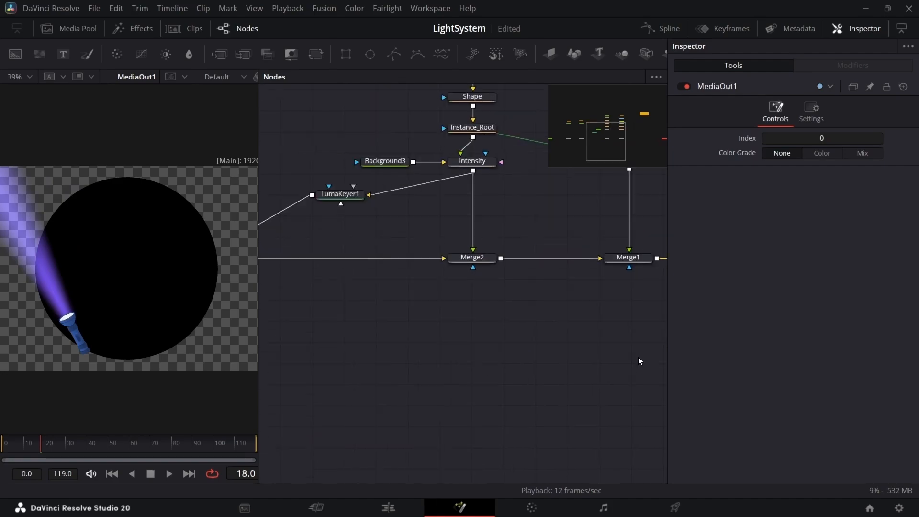
scroll(726, 272, "down", 5)
left_click_drag(604, 304, 659, 273)
scroll(449, 271, "up", 5)
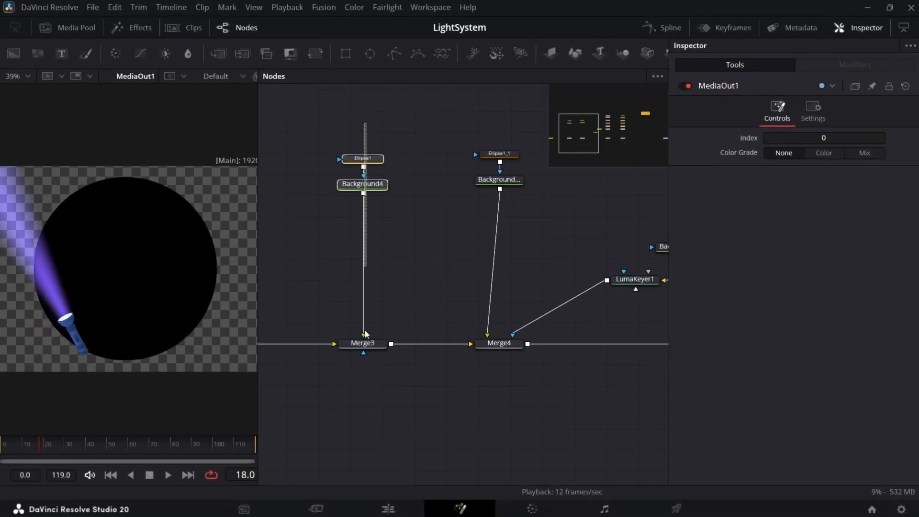
left_click_drag(356, 72, 280, 485)
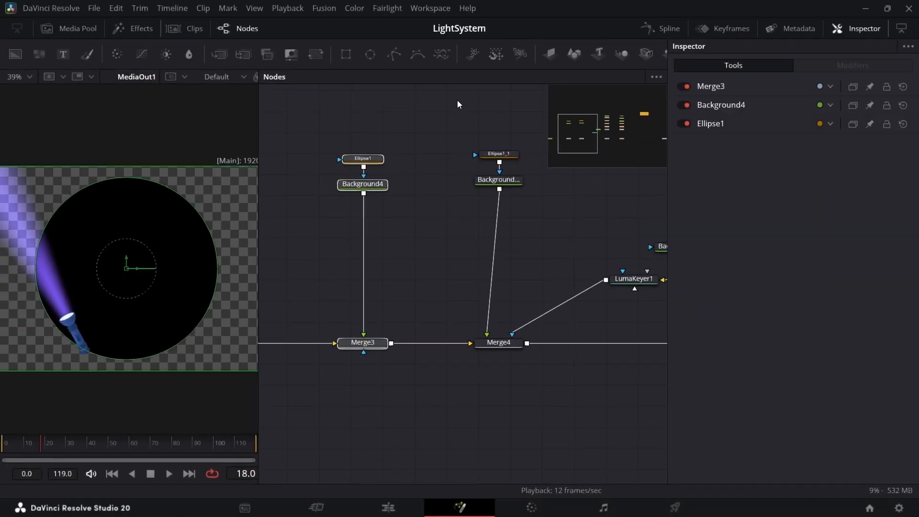
left_click_drag(458, 104, 548, 377)
key("space")
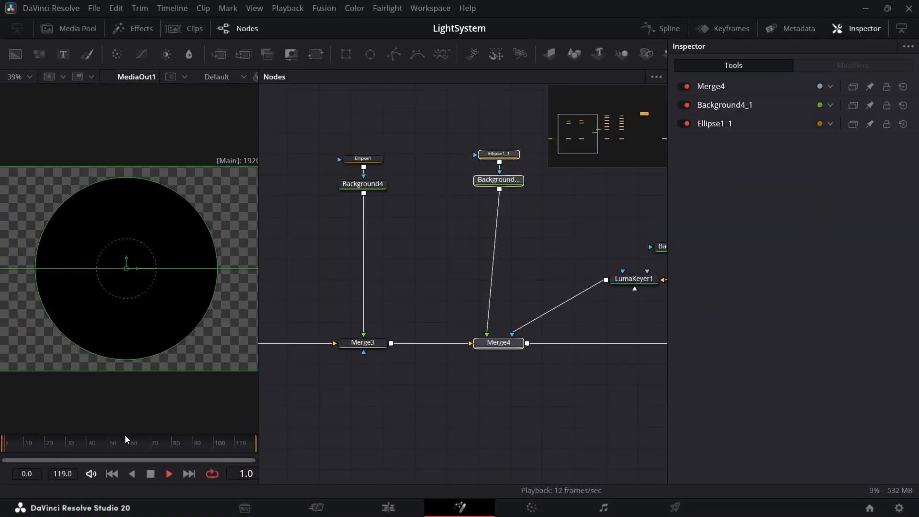
left_click(346, 415)
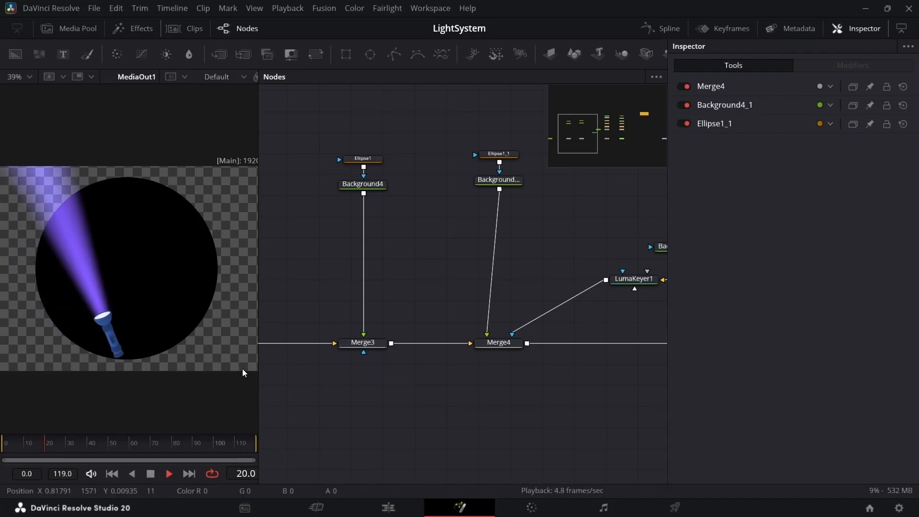
key("space")
Step: Try High thresholds of 0.261 and 1.0 on LumaKeyer1, and set High to 0.183 and Blur to 1.26
left_click_drag(493, 245, 398, 244)
scroll(536, 278, "up", 4)
left_click(536, 279)
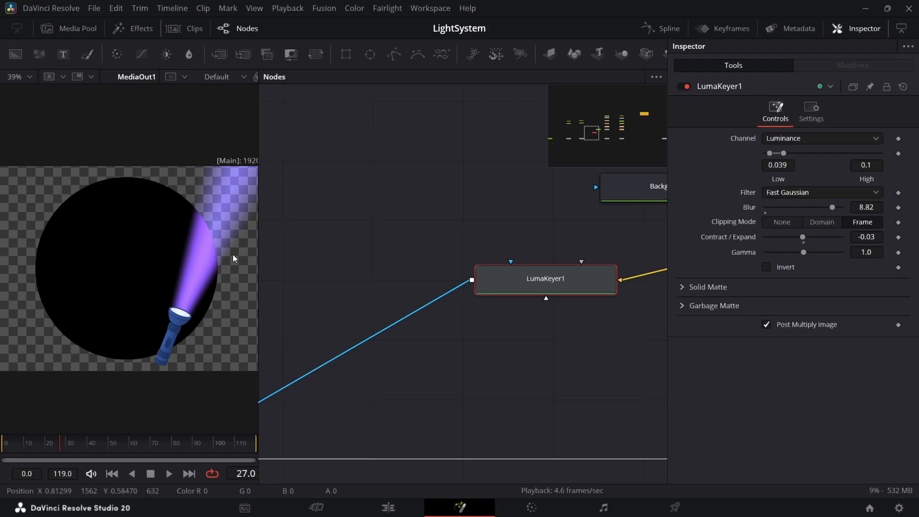
scroll(231, 259, "up", 2)
left_click_drag(203, 267, 170, 271)
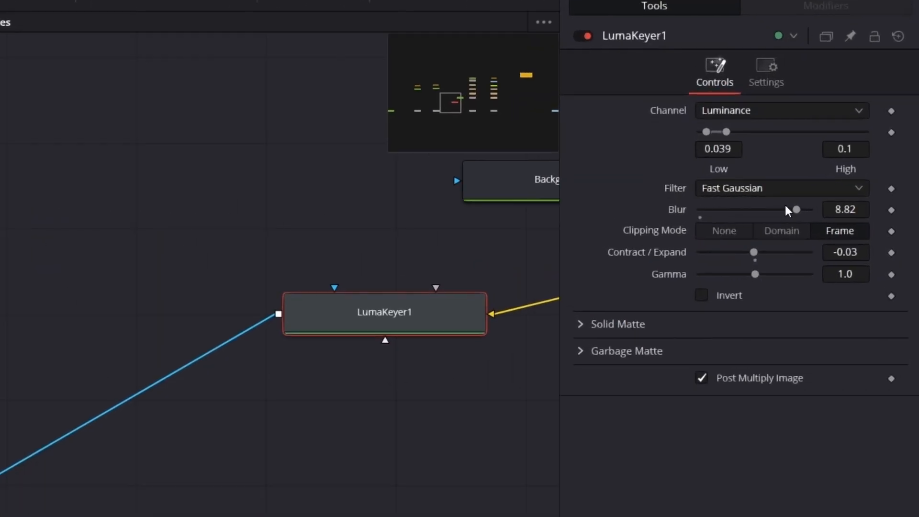
left_click_drag(779, 151, 789, 156)
left_click_drag(723, 132, 730, 186)
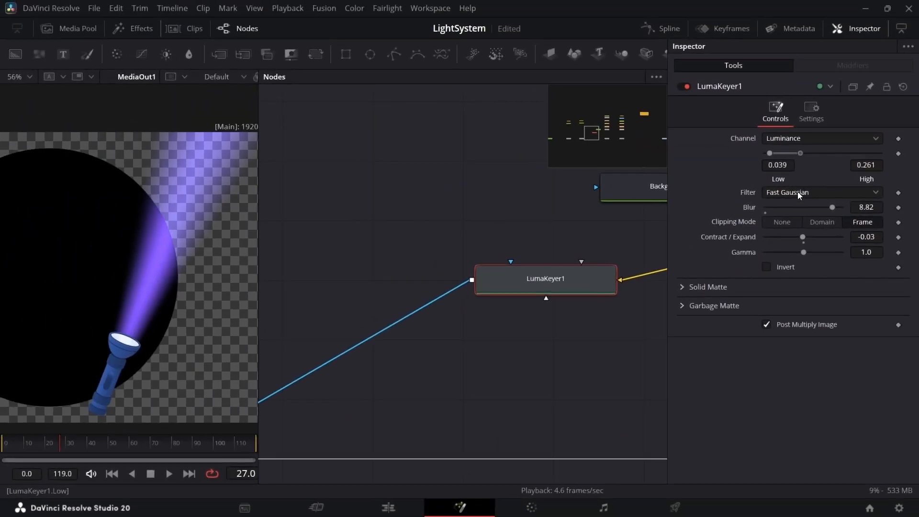
left_click_drag(798, 192, 875, 207)
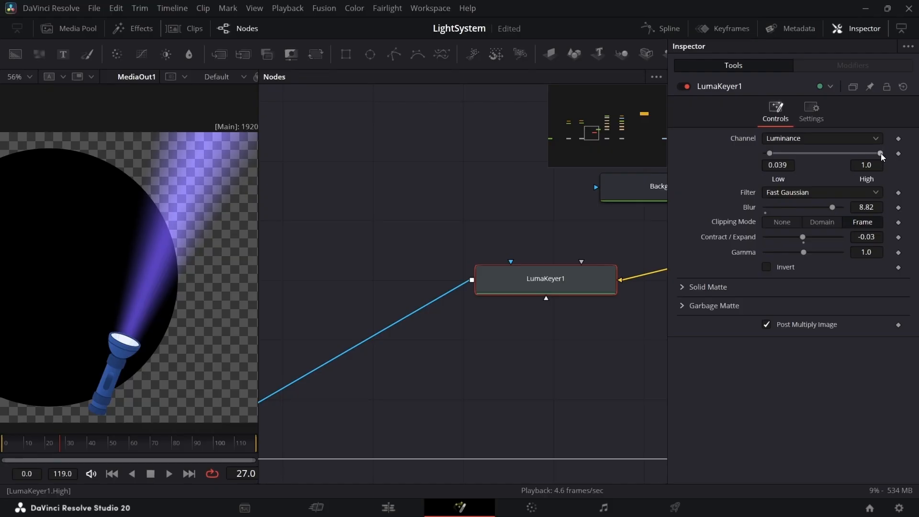
left_click_drag(881, 153, 788, 166)
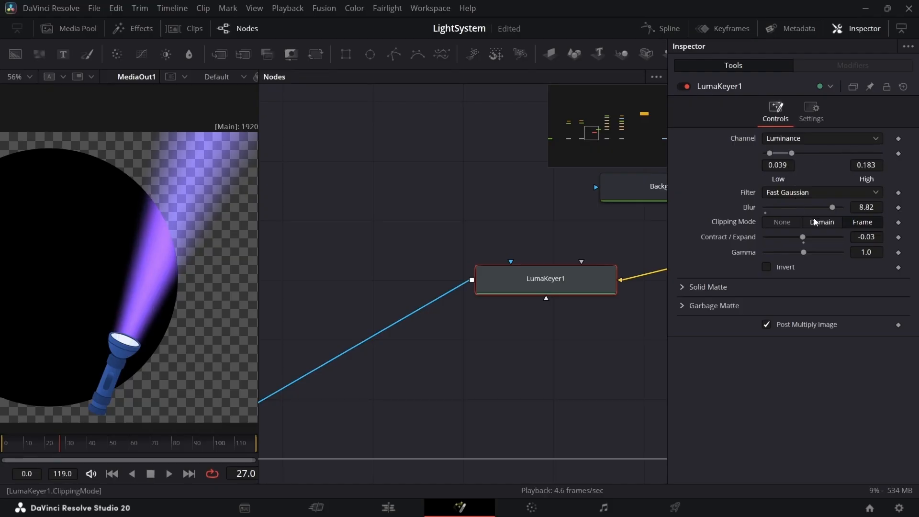
left_click_drag(833, 207, 771, 213)
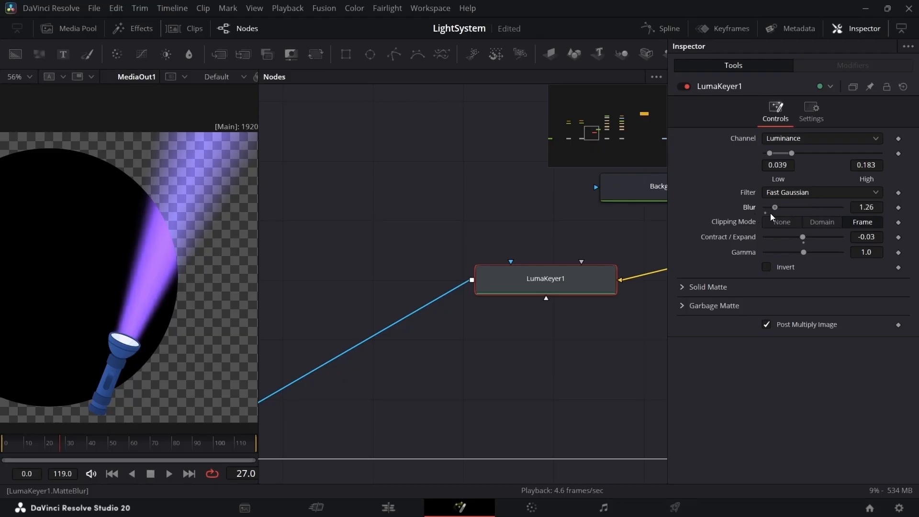
left_click_drag(795, 163, 800, 159)
Step: Recolour the bright end of Background4_1's gradient to green with Red 0.6, Green 1.0 and Blue about 0.412, and play the composite
scroll(135, 323, "down", 2)
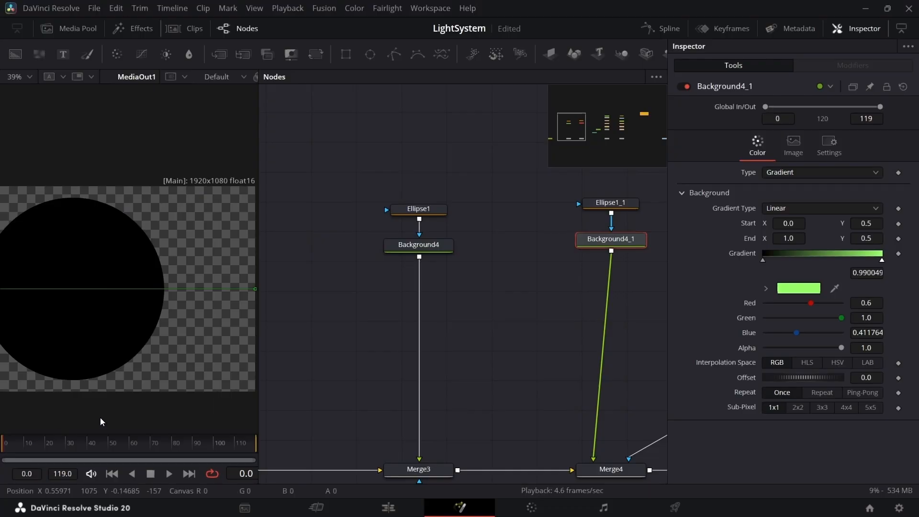
left_click(349, 318)
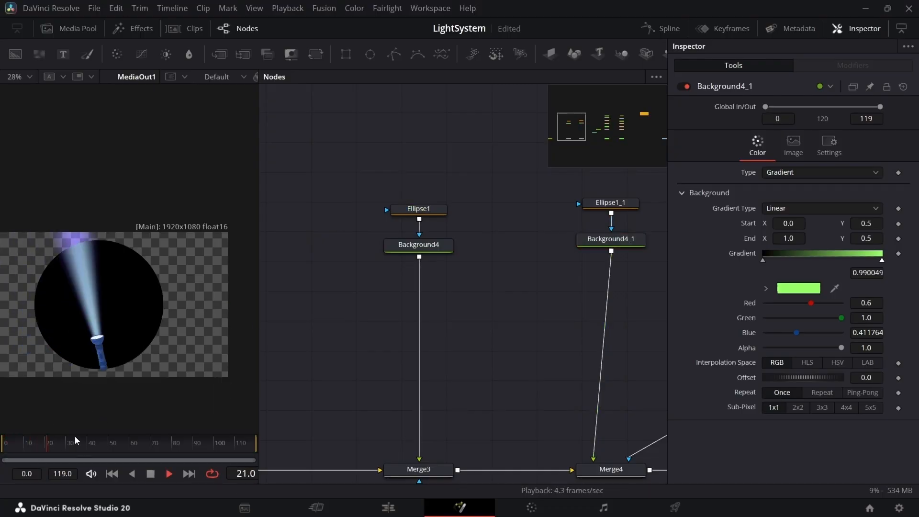
key("space")
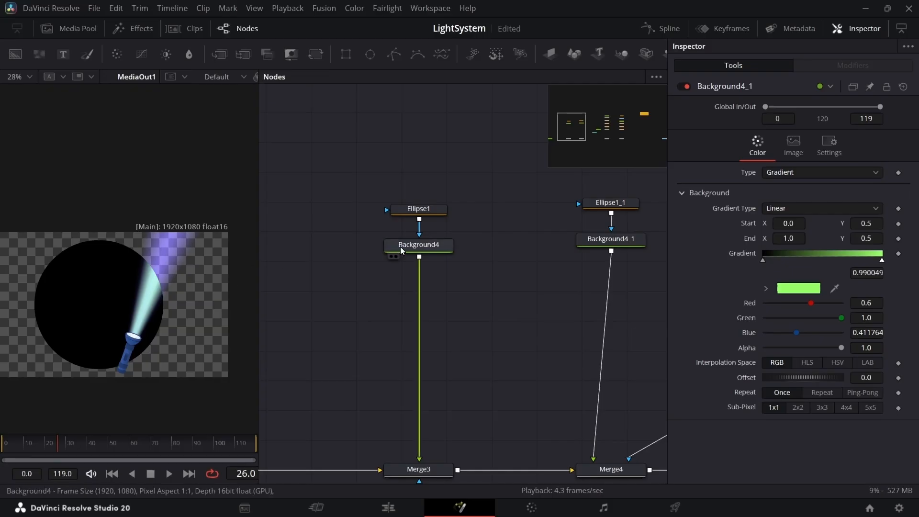
Step: Delete the two circle branches with their ellipses, backgrounds, Merge3 and Merge4 from the node graph
scroll(576, 286, "down", 2)
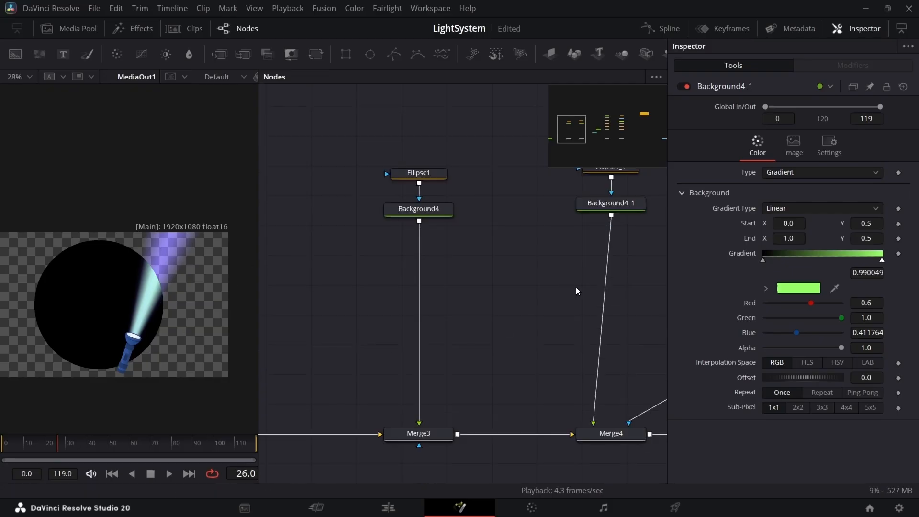
left_click_drag(583, 291, 536, 288)
left_click(573, 229)
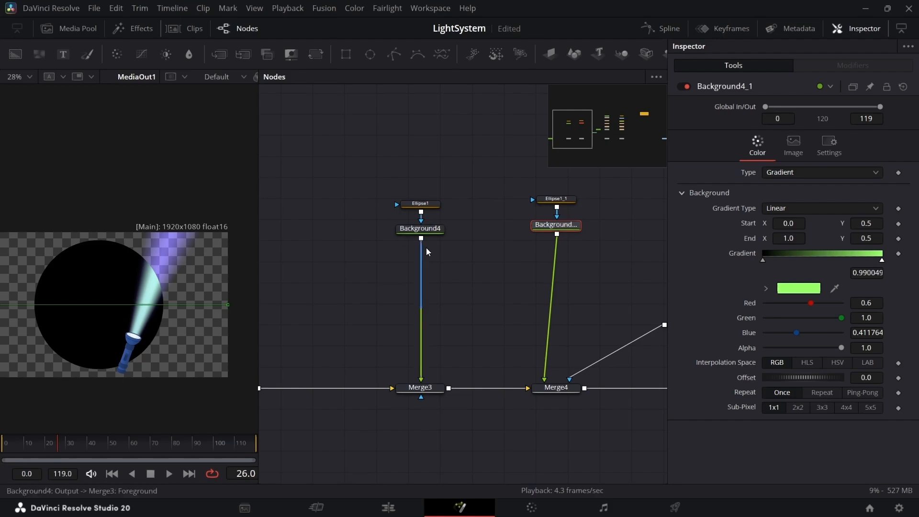
scroll(459, 280, "down", 2)
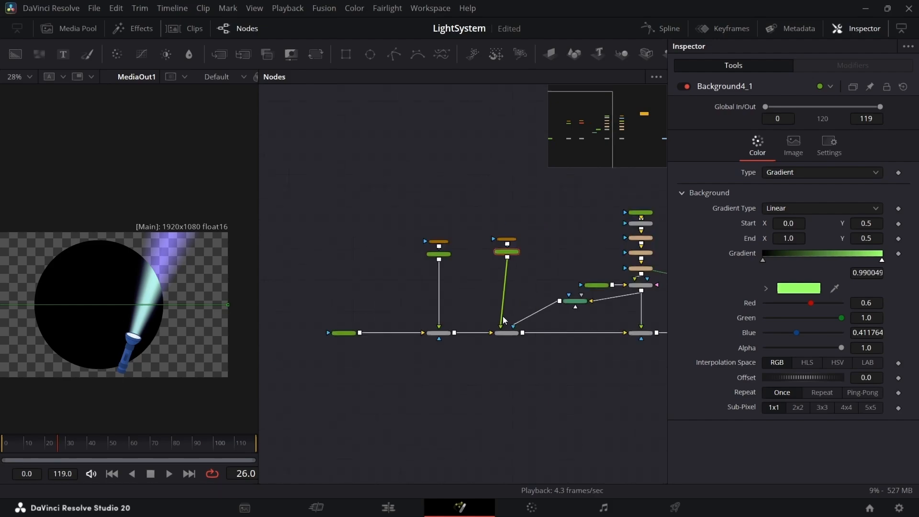
left_click_drag(503, 215, 390, 374)
key("Delete")
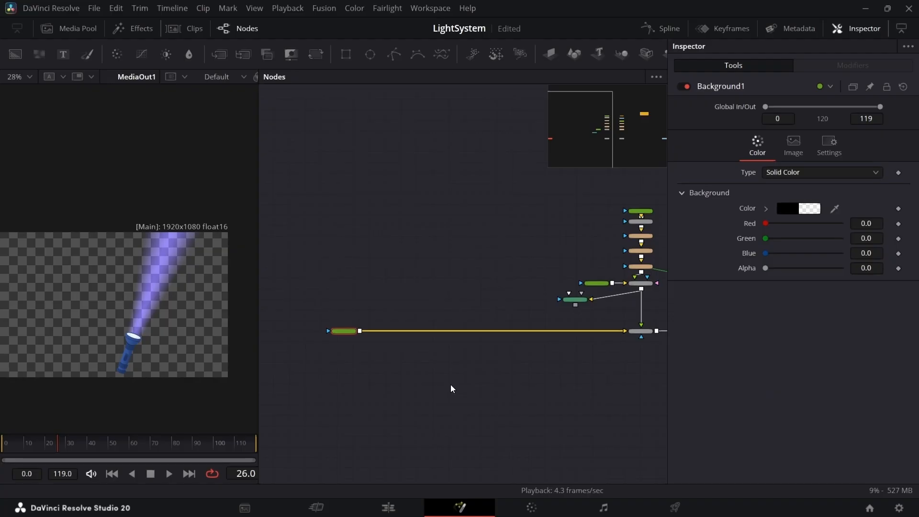
Step: Import powTrainHance from the Desktop folder into the Fusion node graph as a media node
key("super")
left_click(514, 501)
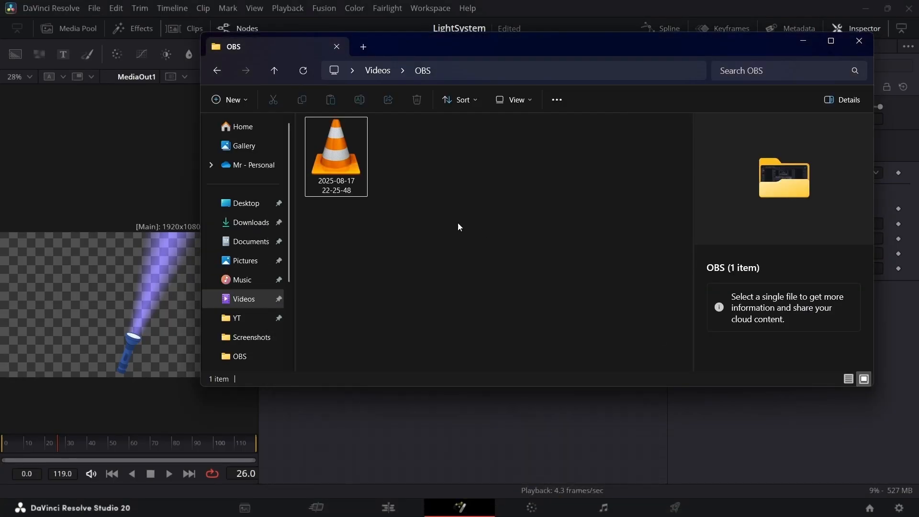
left_click(271, 318)
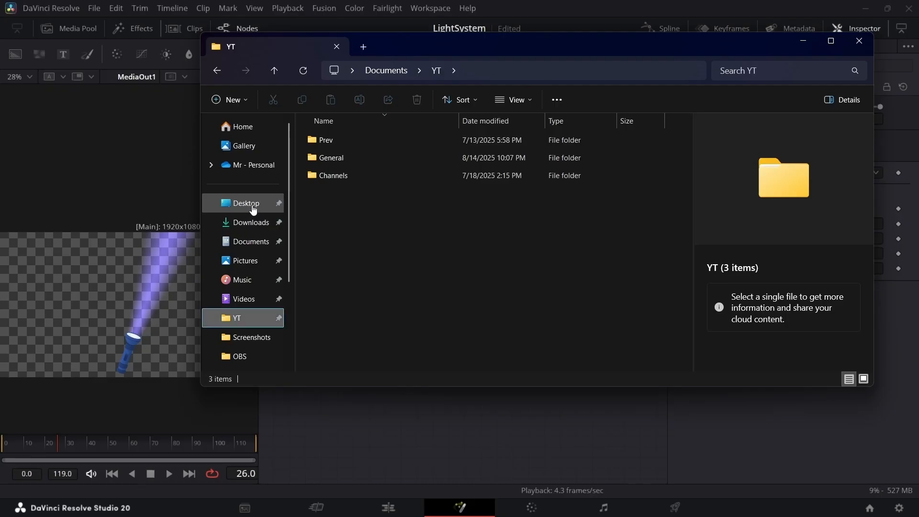
left_click(246, 204)
scroll(540, 265, "down", 5)
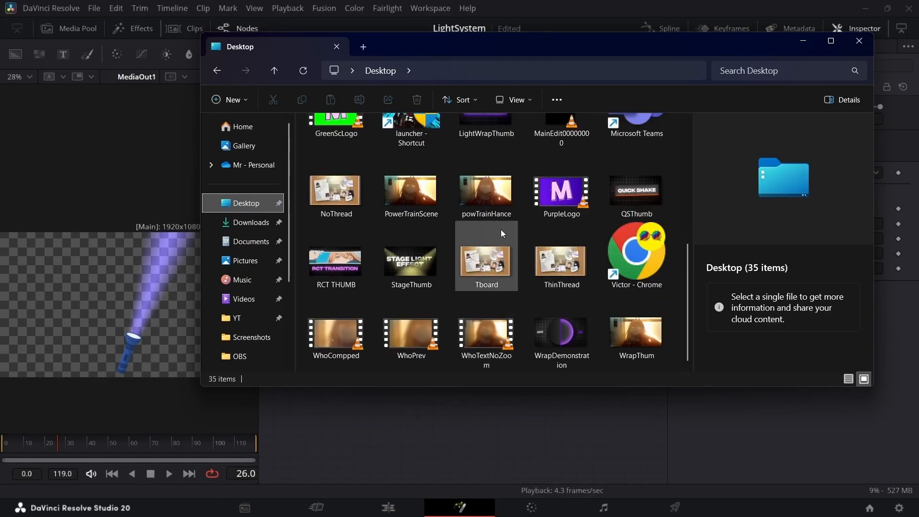
left_click(489, 212)
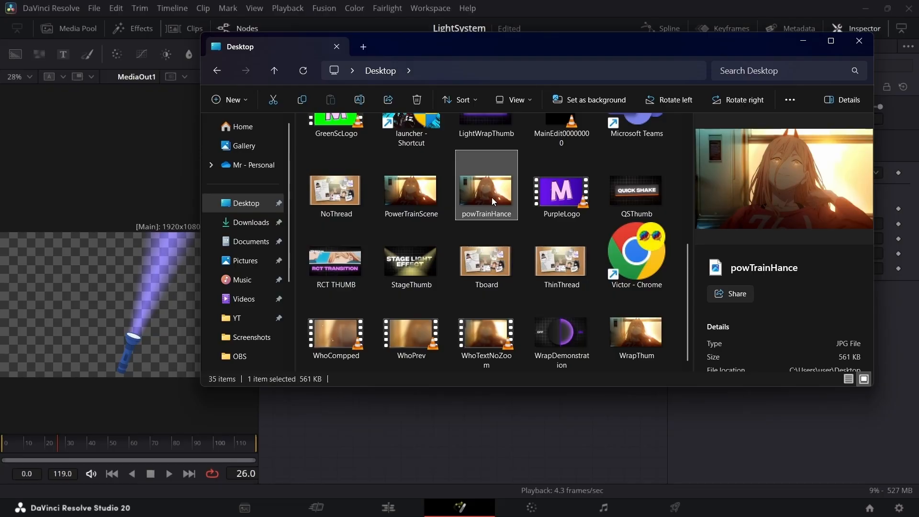
left_click_drag(466, 186, 450, 306)
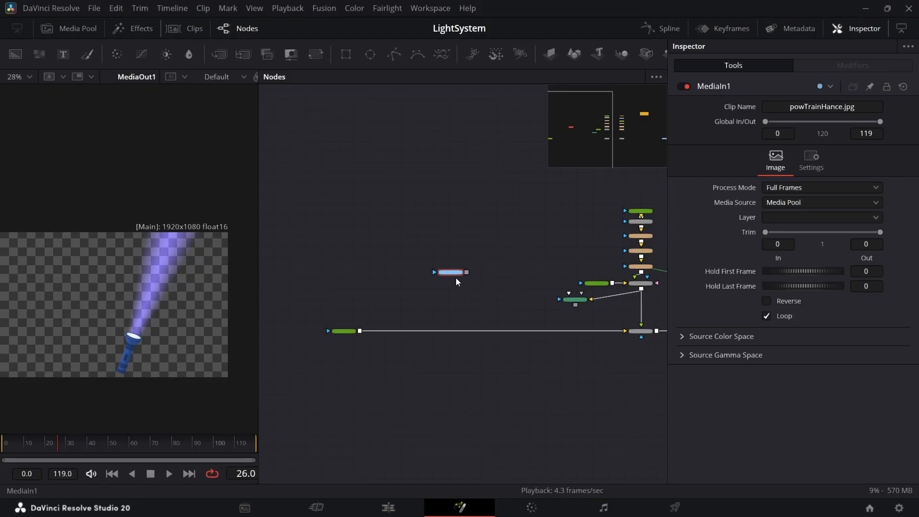
Step: Merge MediaIn1 over Background1 with a new merge, and arrange the background node beside it
left_click_drag(466, 273, 360, 331)
left_click_drag(472, 234, 410, 379)
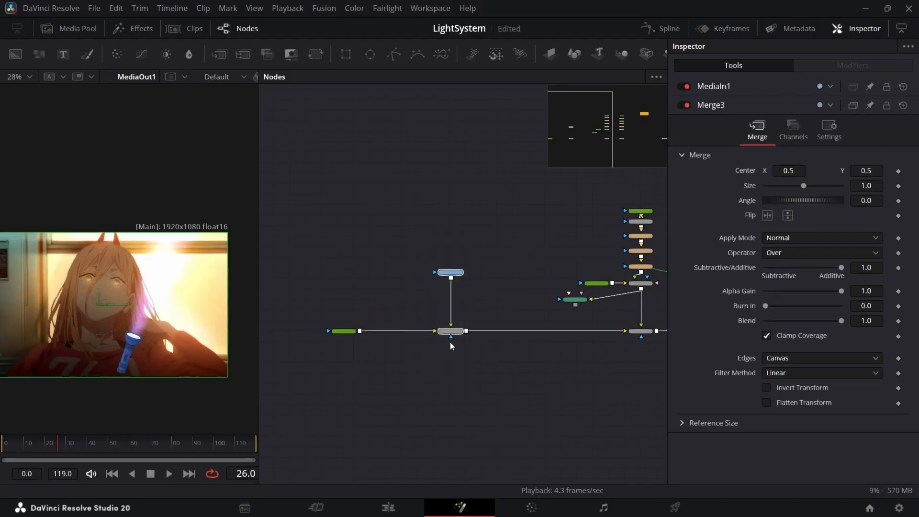
left_click_drag(461, 331, 320, 337)
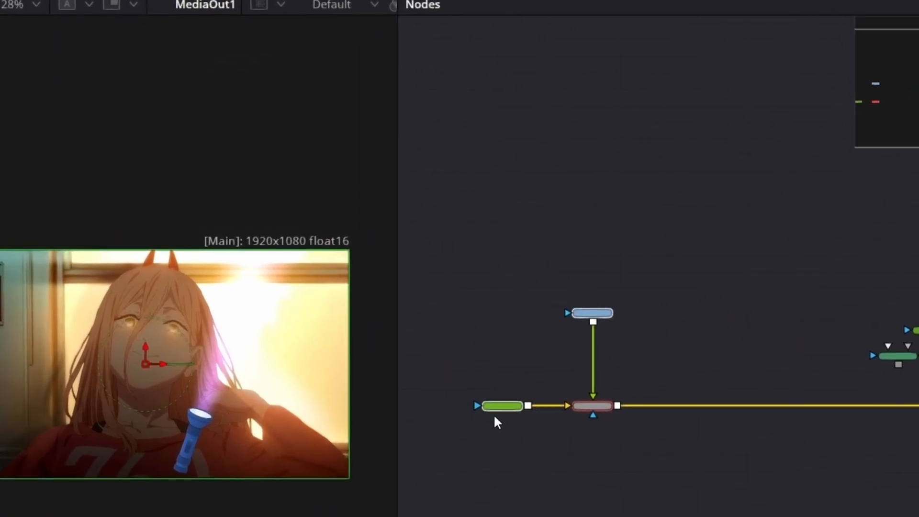
mouse_move(495, 416)
left_mouse_down()
mouse_move(486, 418)
mouse_move(492, 406)
left_mouse_up()
Step: Paste a copy of MediaIn1 into a new merge after Merge3, and mask that merge with LumaKeyer1's output
scroll(221, 352, "up", 4)
scroll(639, 302, "up", 3)
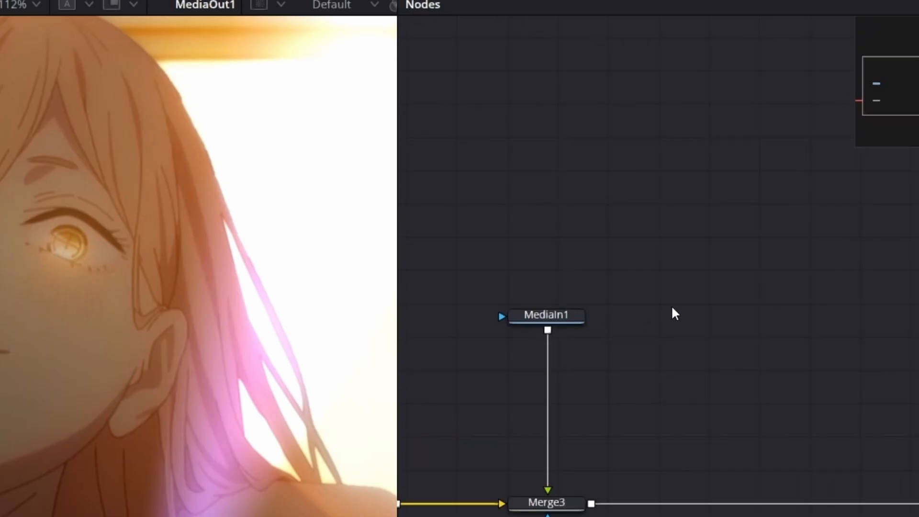
left_click(579, 314)
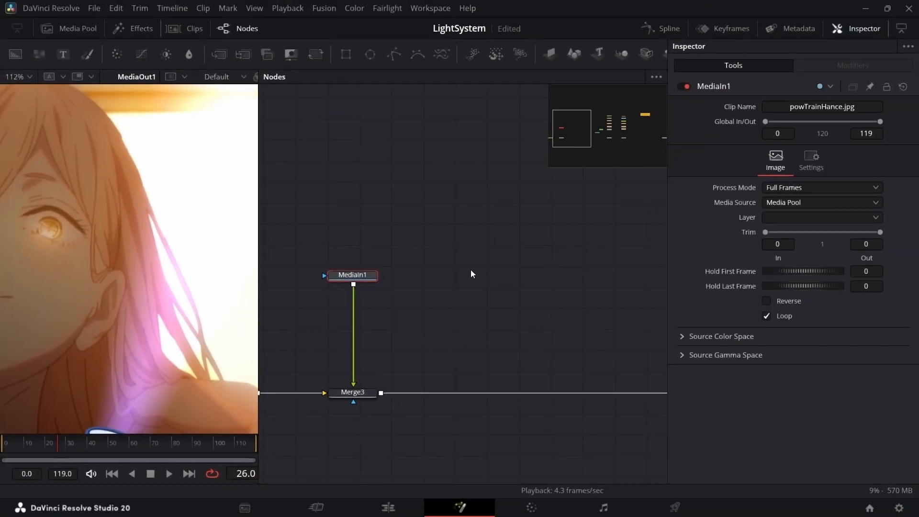
key("ctrl+v")
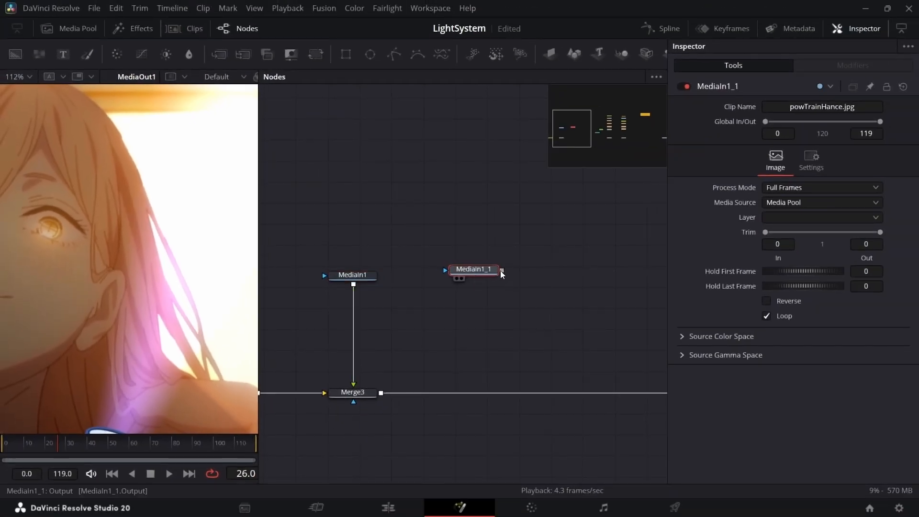
left_click_drag(501, 271, 381, 392)
scroll(486, 362, "down", 5)
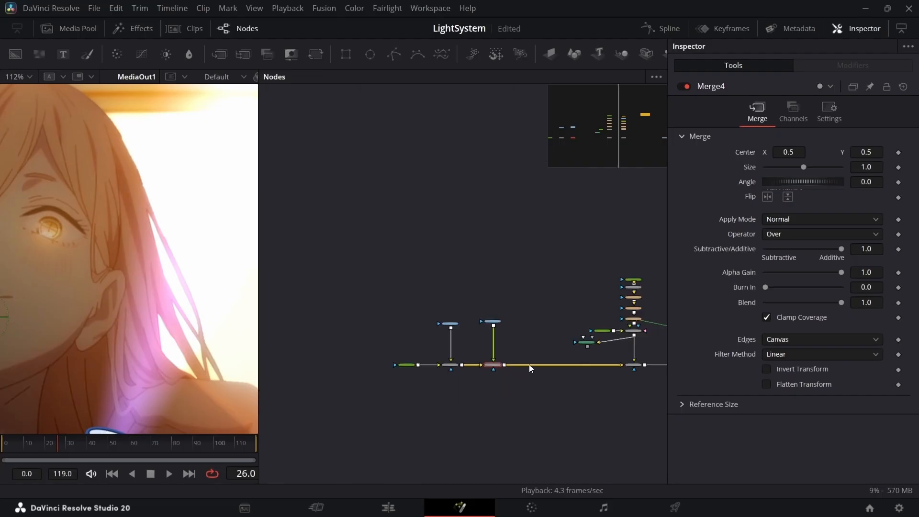
left_click_drag(559, 337, 477, 346)
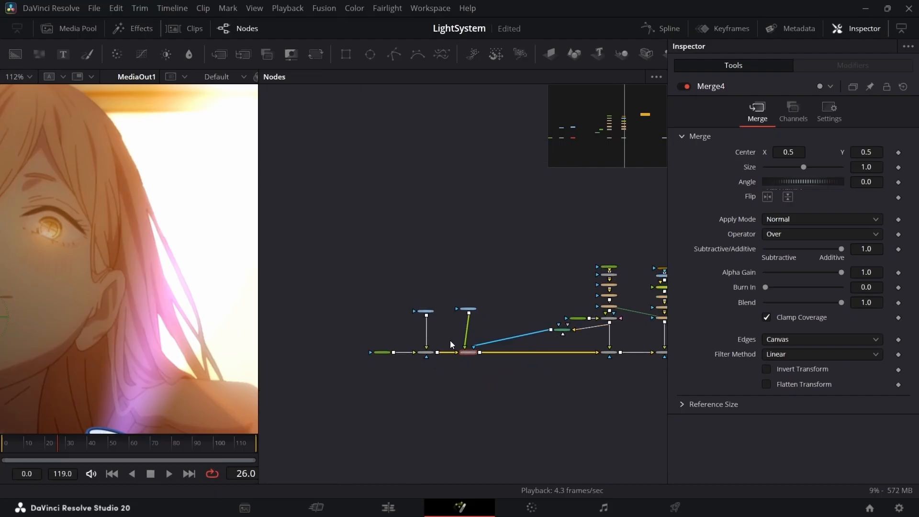
Step: Insert a Brightness / Contrast node between MediaIn1 and Merge3
scroll(425, 320, "up", 5)
left_click(463, 262)
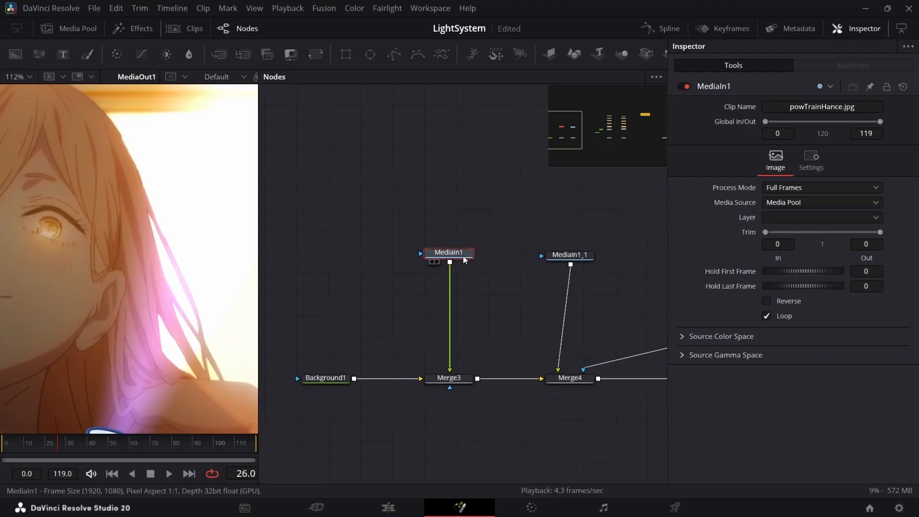
key("shift+space")
type("luma")
key("BackSpace")
key("BackSpace")
key("BackSpace")
key("BackSpace")
type("bc")
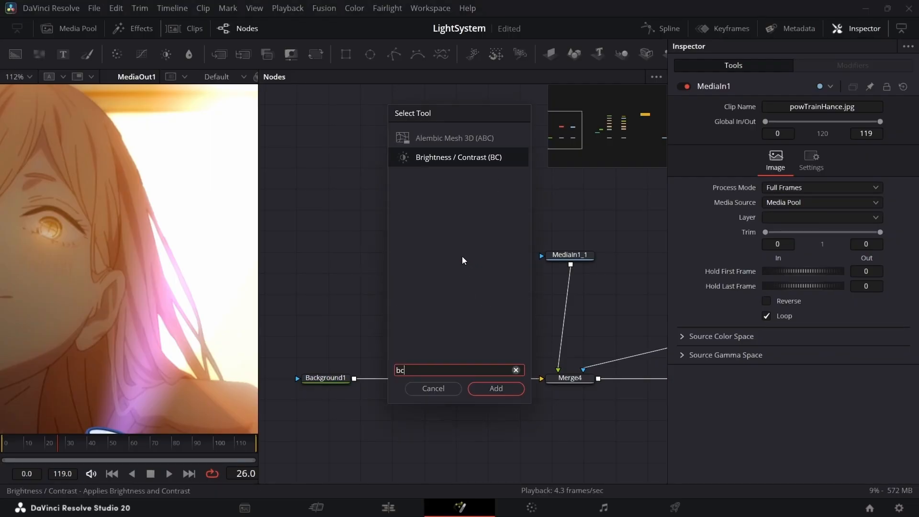
key("Return")
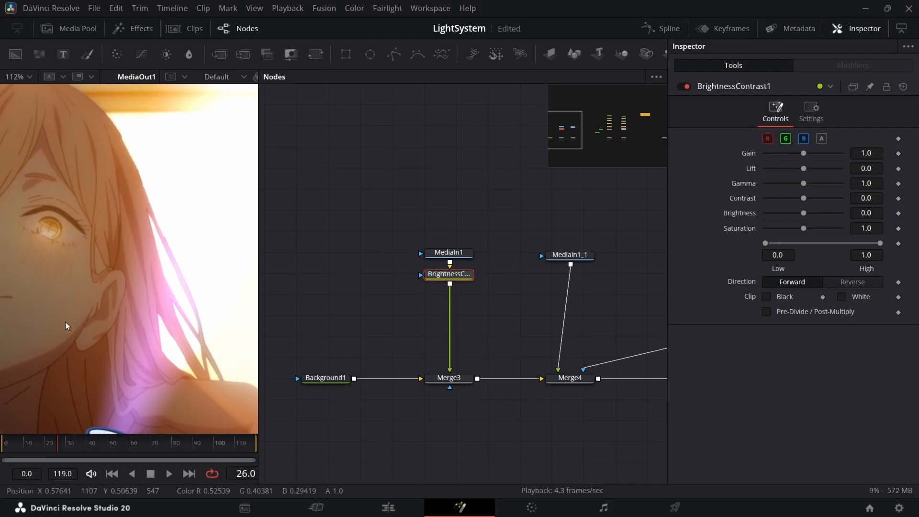
Step: Darken the base image by setting BrightnessContrast1's Gain to 0.06
scroll(66, 322, "down", 3)
left_click_drag(805, 154, 782, 158)
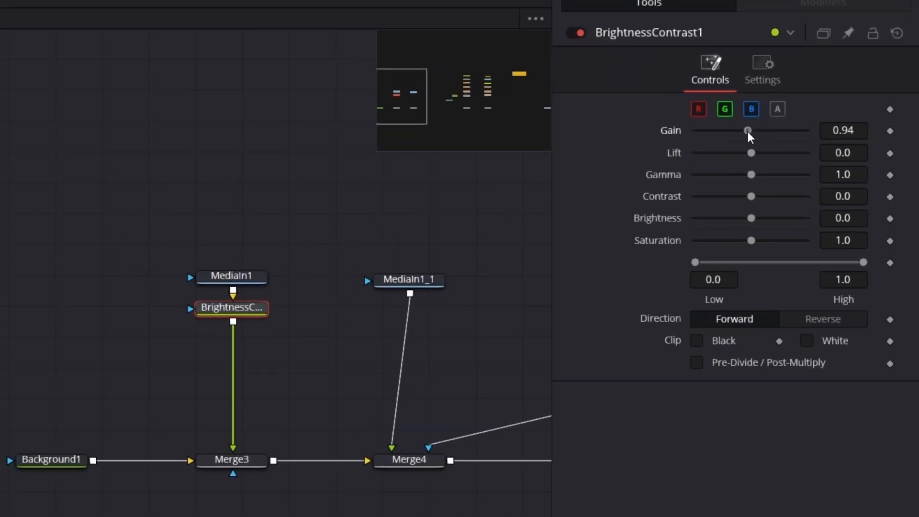
left_click_drag(676, 131, 684, 138)
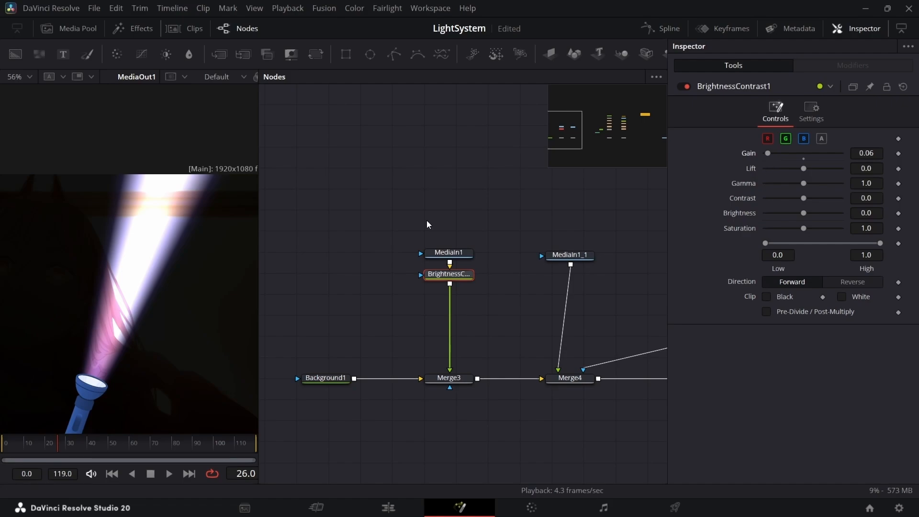
Step: Play the composite and scrub back to frame 20 to examine how the beam reveals the darkened image
scroll(191, 340, "down", 3)
left_click_drag(163, 352, 166, 307)
scroll(184, 302, "up", 2)
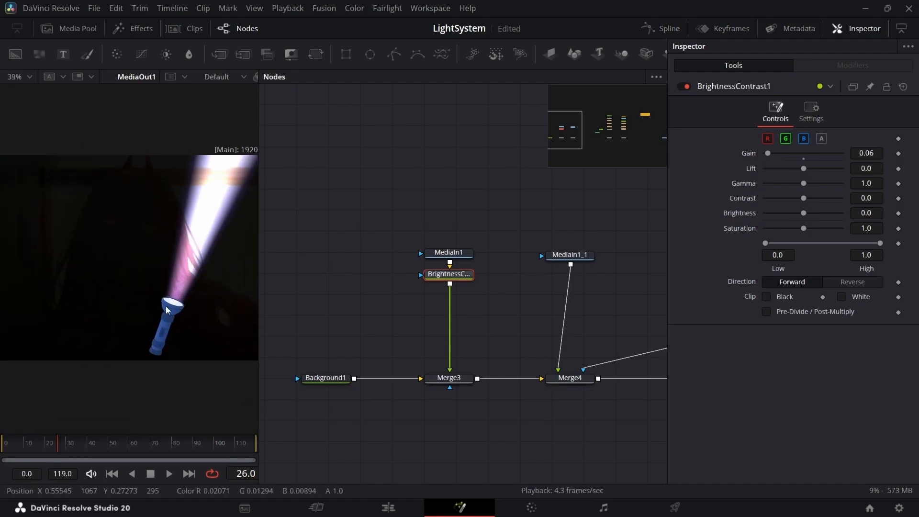
key("space")
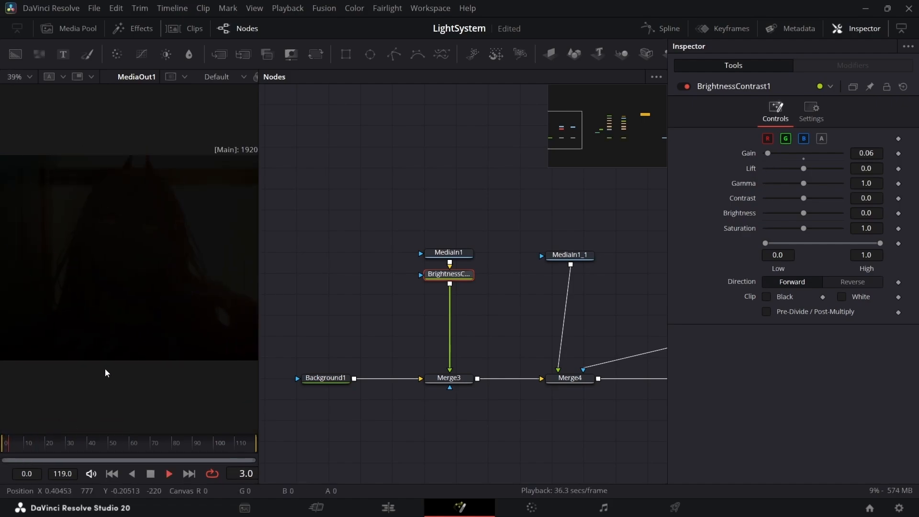
scroll(142, 296, "down", 1)
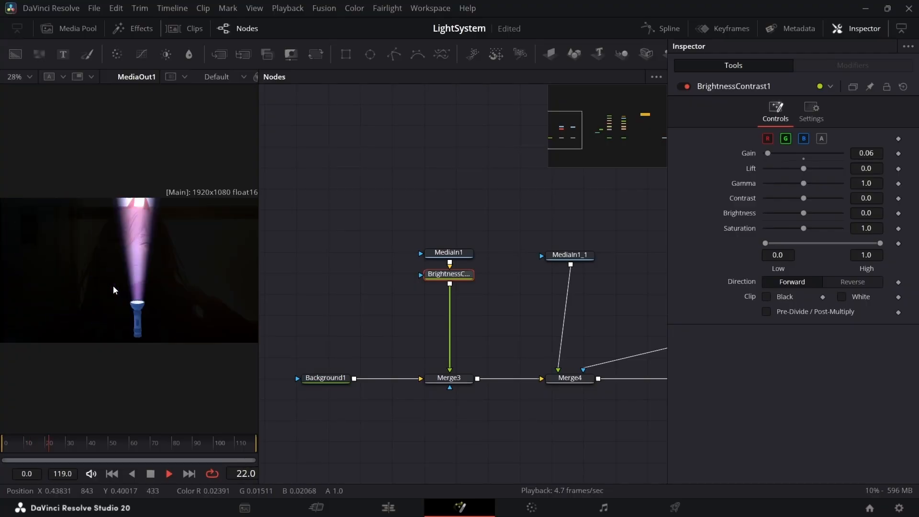
scroll(136, 270, "up", 2)
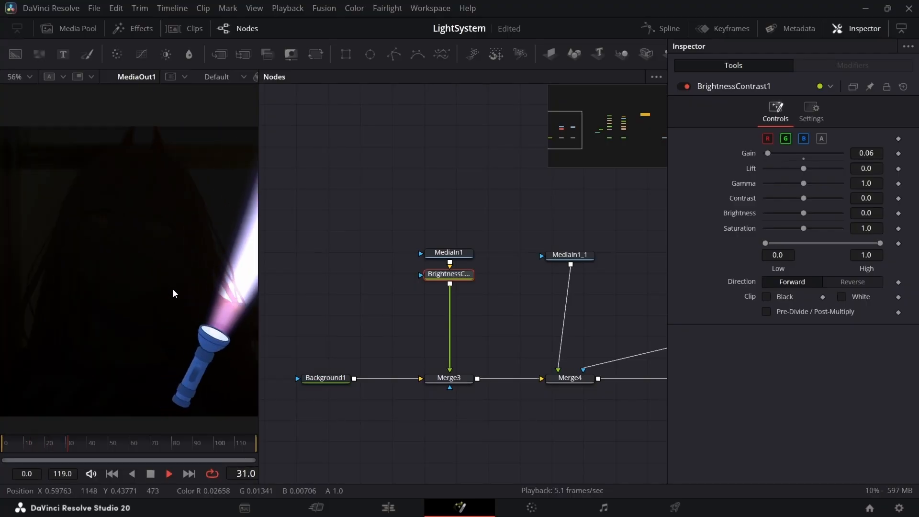
key("space")
left_click(57, 448)
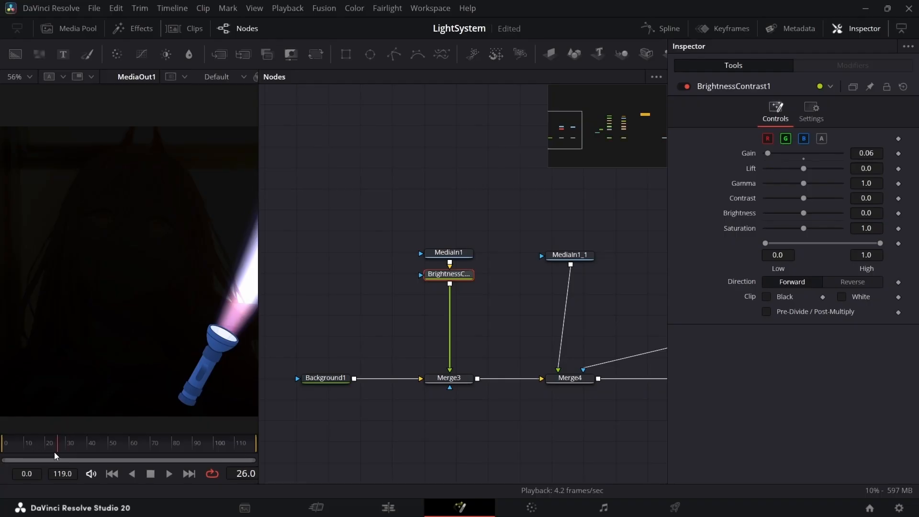
mouse_move(55, 455)
left_mouse_down()
mouse_move(30, 460)
mouse_move(53, 456)
mouse_move(47, 460)
left_mouse_up()
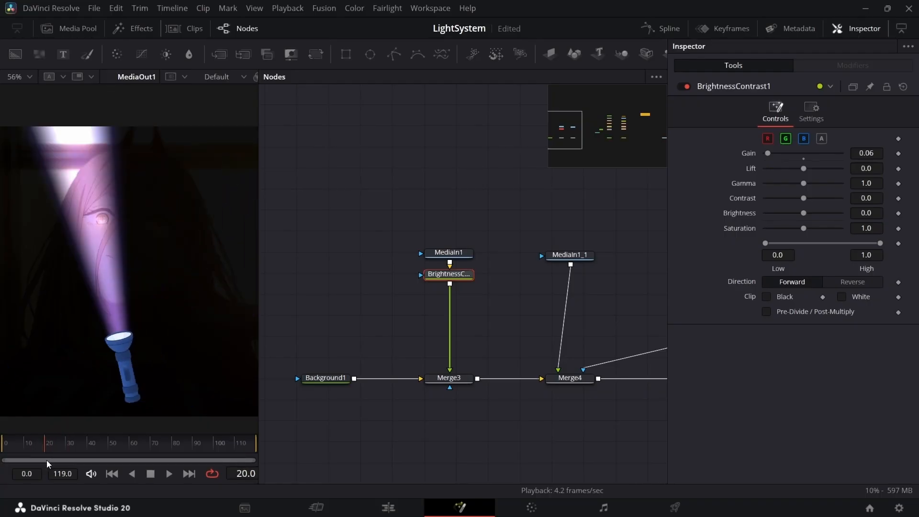
Step: Review the image branches in the node graph, and examine the flashlight and its beam at frame 35
scroll(130, 293, "down", 2)
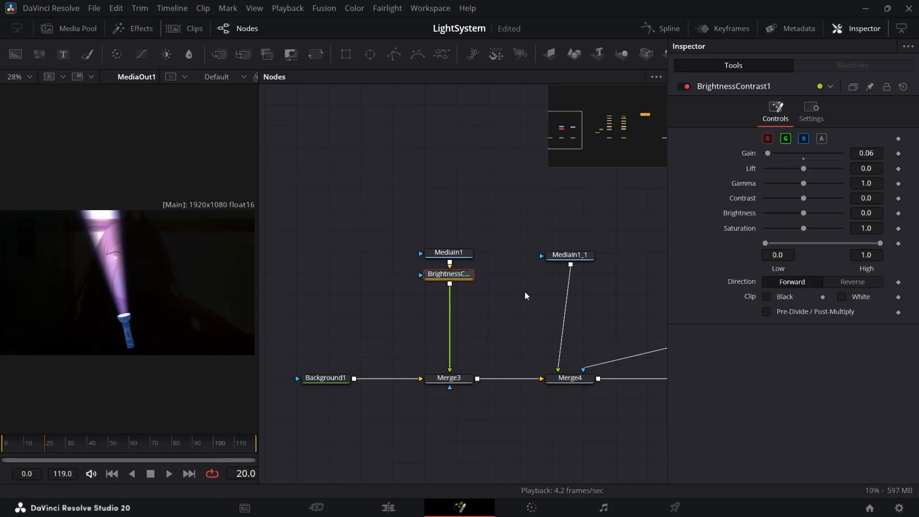
scroll(527, 293, "down", 4)
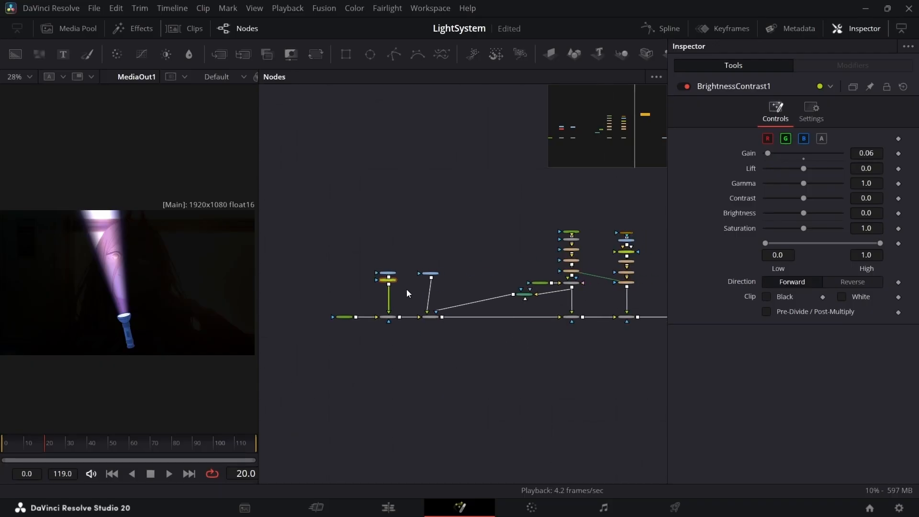
scroll(409, 288, "up", 3)
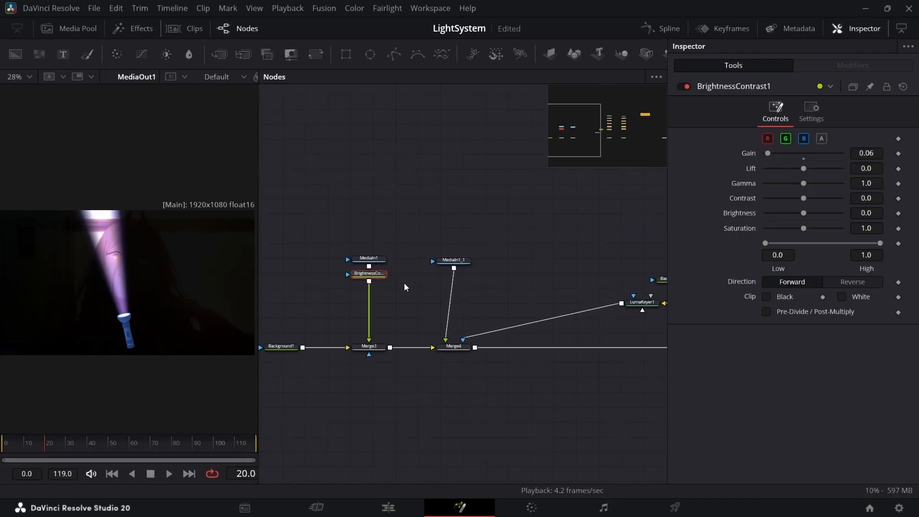
left_click_drag(46, 449, 79, 445)
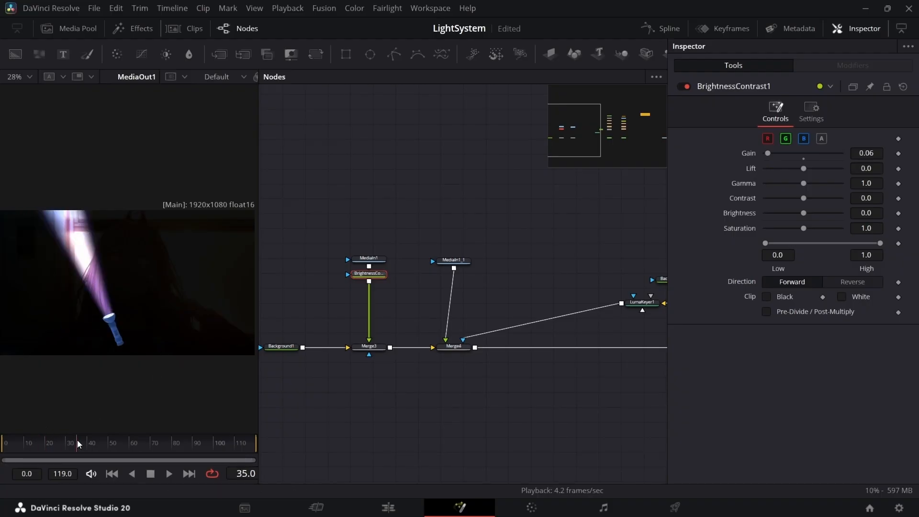
scroll(188, 334, "up", 4)
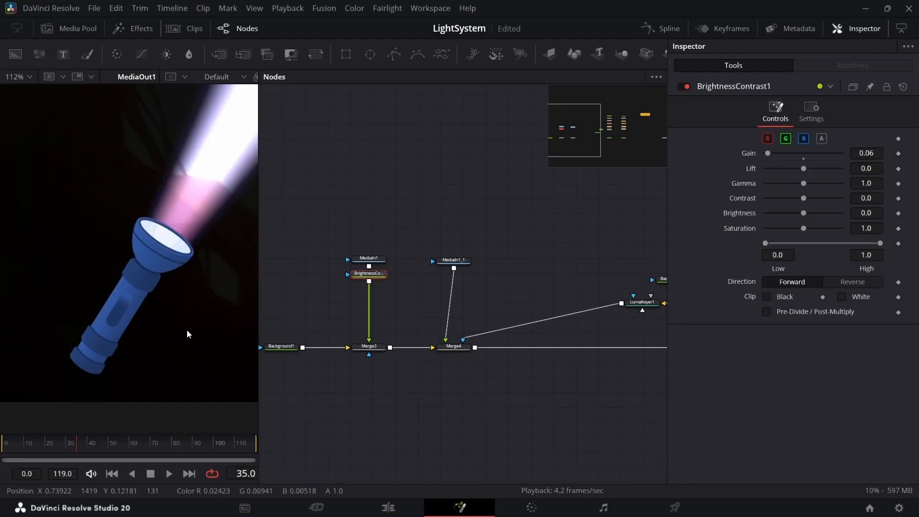
scroll(182, 347, "down", 4)
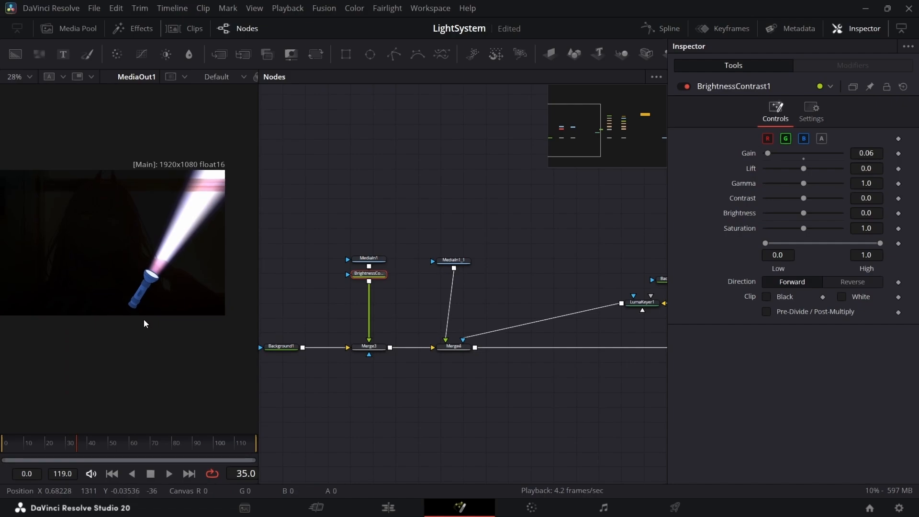
left_click_drag(164, 266, 176, 265)
Step: Save the project and insert a Soft Glow node between Merge1 and MediaOut1
scroll(575, 357, "down", 5)
left_click_drag(594, 370, 473, 355)
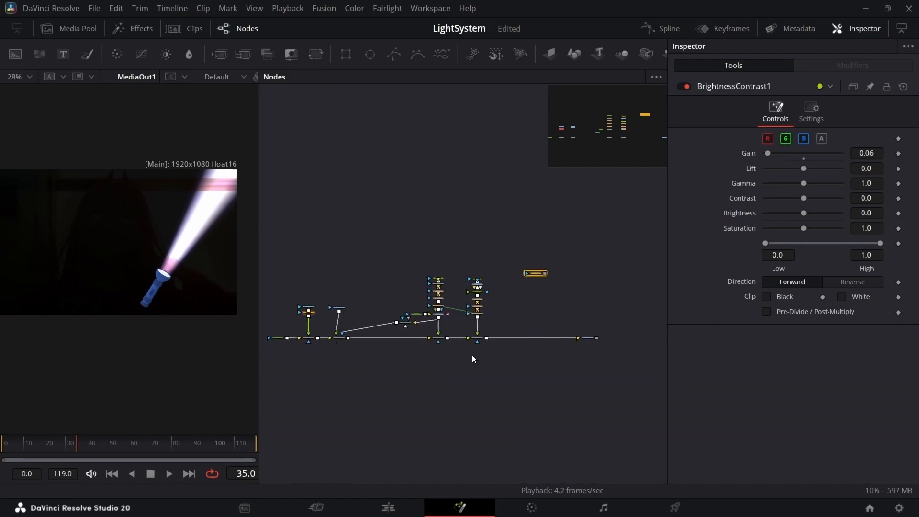
scroll(431, 336, "up", 5)
left_click(354, 316)
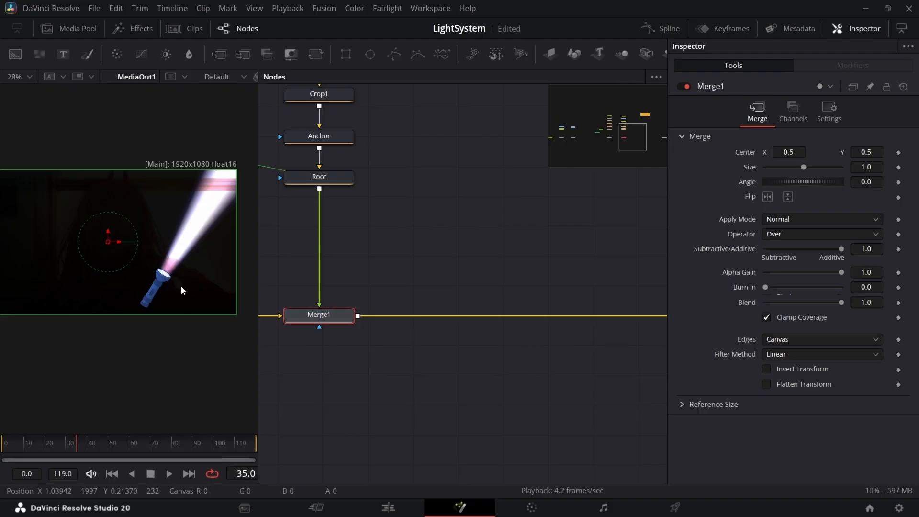
scroll(162, 283, "up", 5)
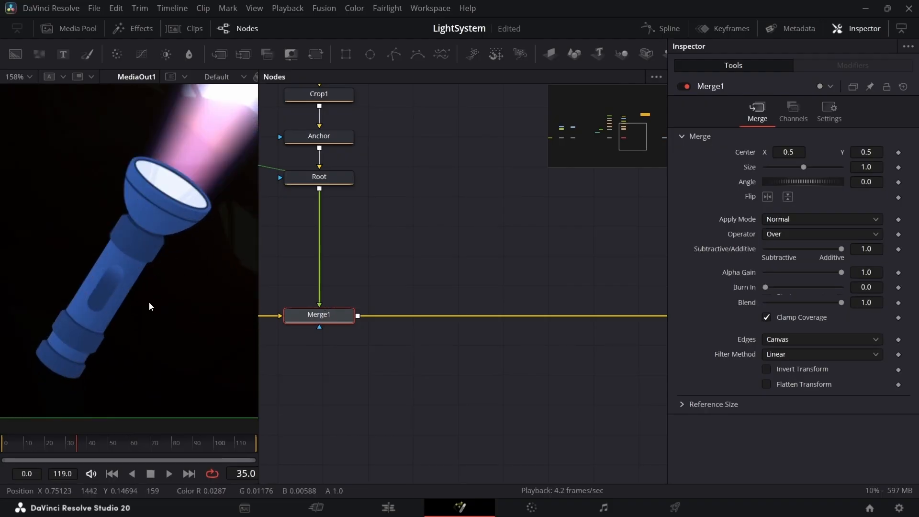
scroll(344, 295, "down", 4)
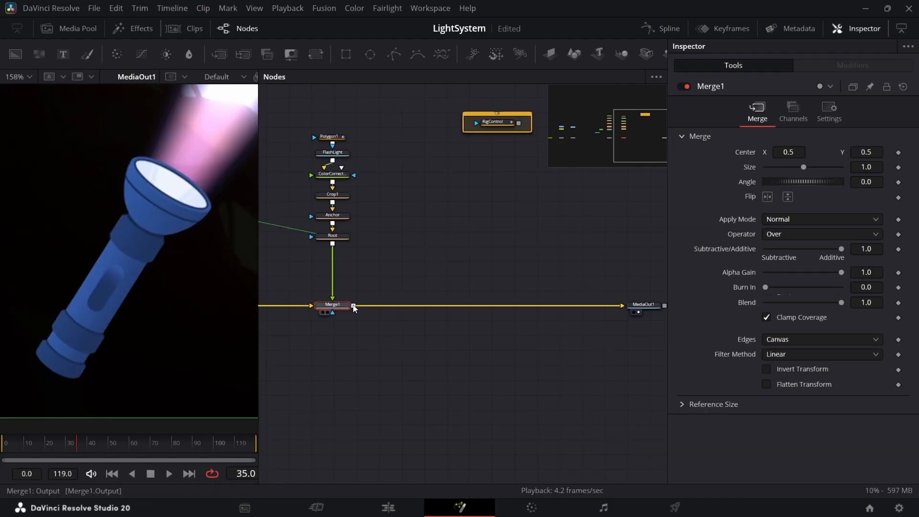
key("ctrl+s")
mouse_move(350, 308)
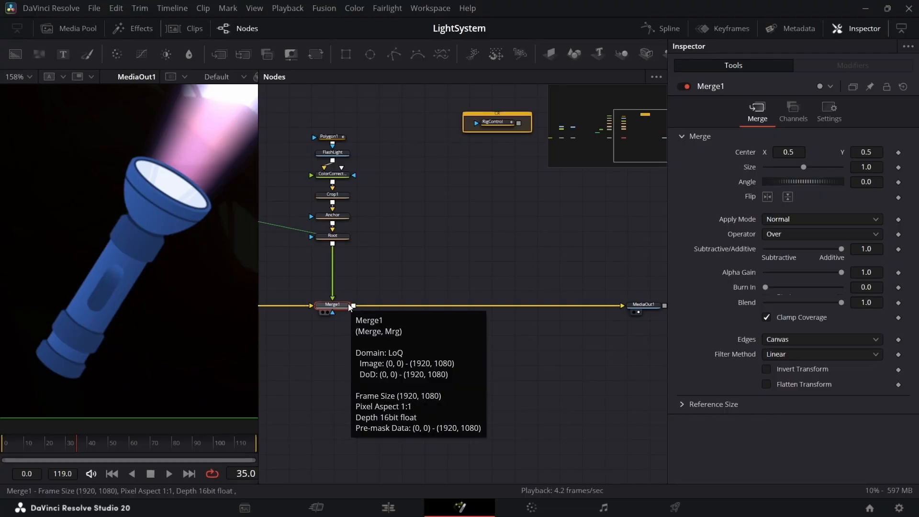
key("shift+space")
type("sglo")
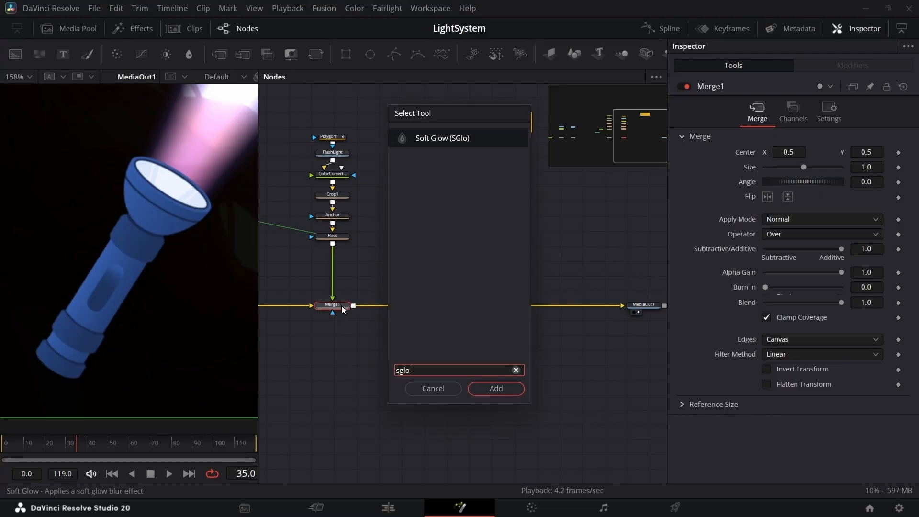
key("Return")
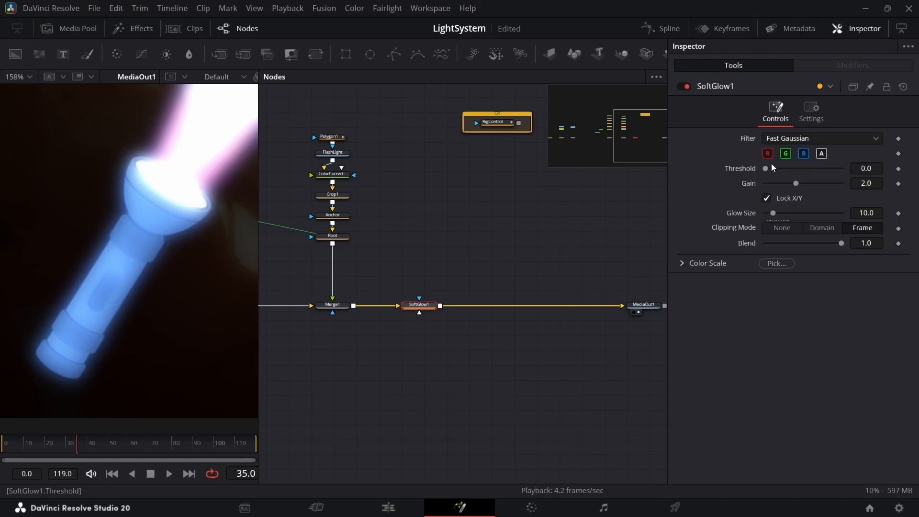
Step: Set SoftGlow1's Threshold to 0.535, Gain to 1.417, Glow Size to 14.2 and Blend to 0.92
left_click_drag(784, 168, 779, 220)
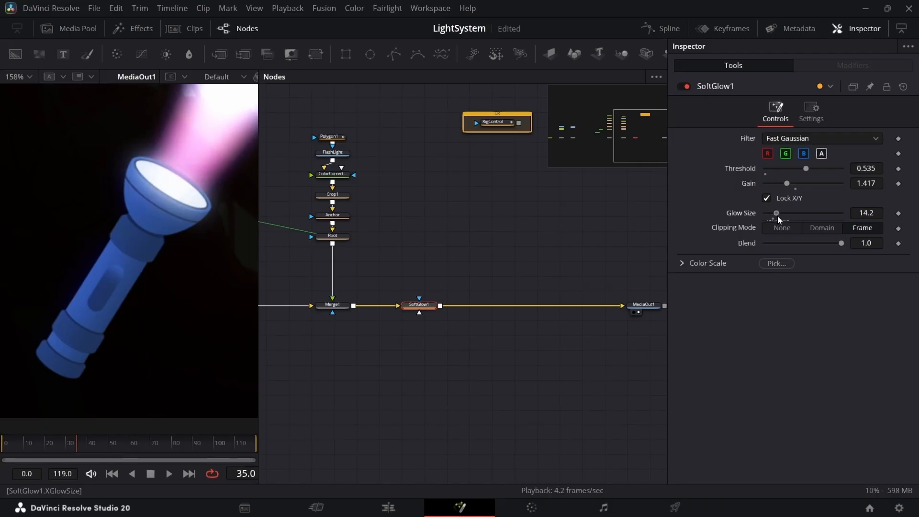
left_click_drag(842, 245, 835, 243)
left_click(860, 242)
Step: Scrub the glowing composite, switch to the Edit page, and preview the FleshLight clip at 01:00:00:25
scroll(144, 232, "down", 5)
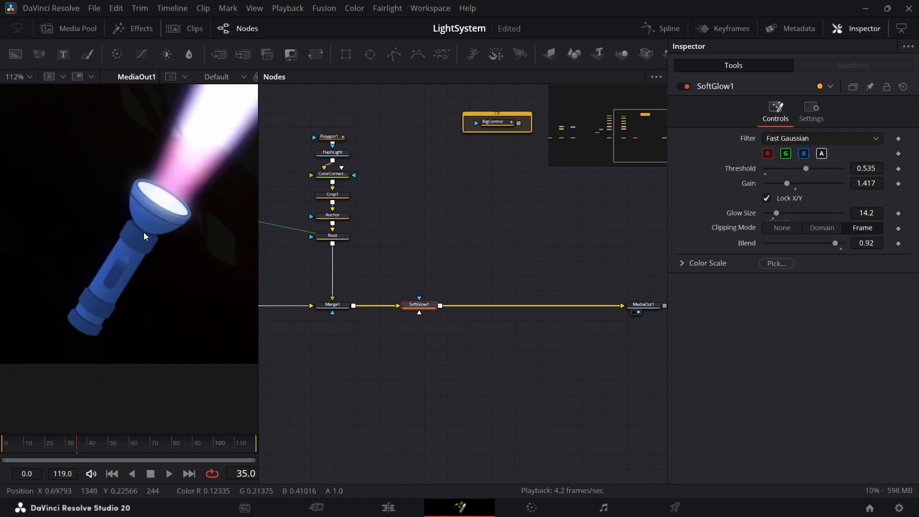
left_click_drag(110, 295, 158, 286)
left_click_drag(79, 440, 41, 455)
key("shift+4")
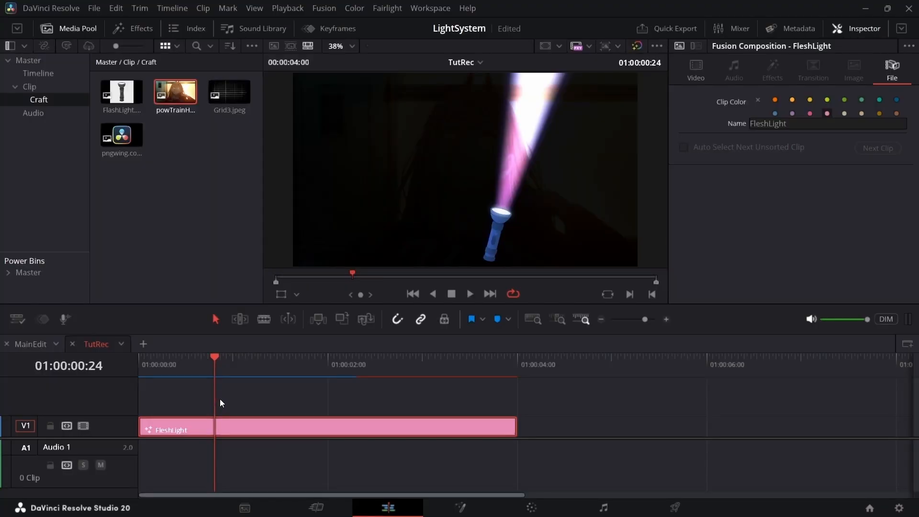
left_click_drag(231, 376, 216, 373)
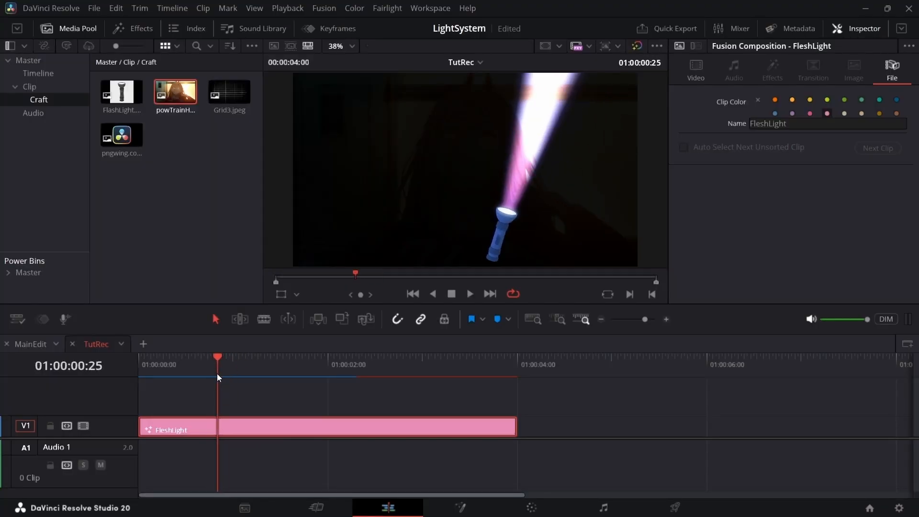